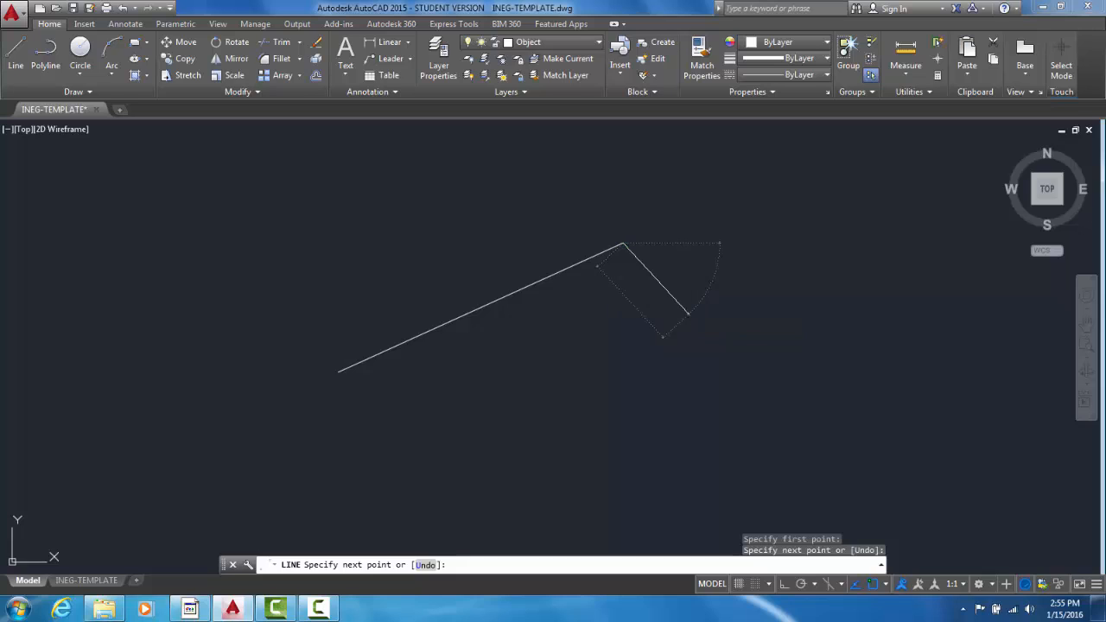
# End the line in progress and undo the freehand slanted line to clear the drawing.
pyautogui.press('Escape')
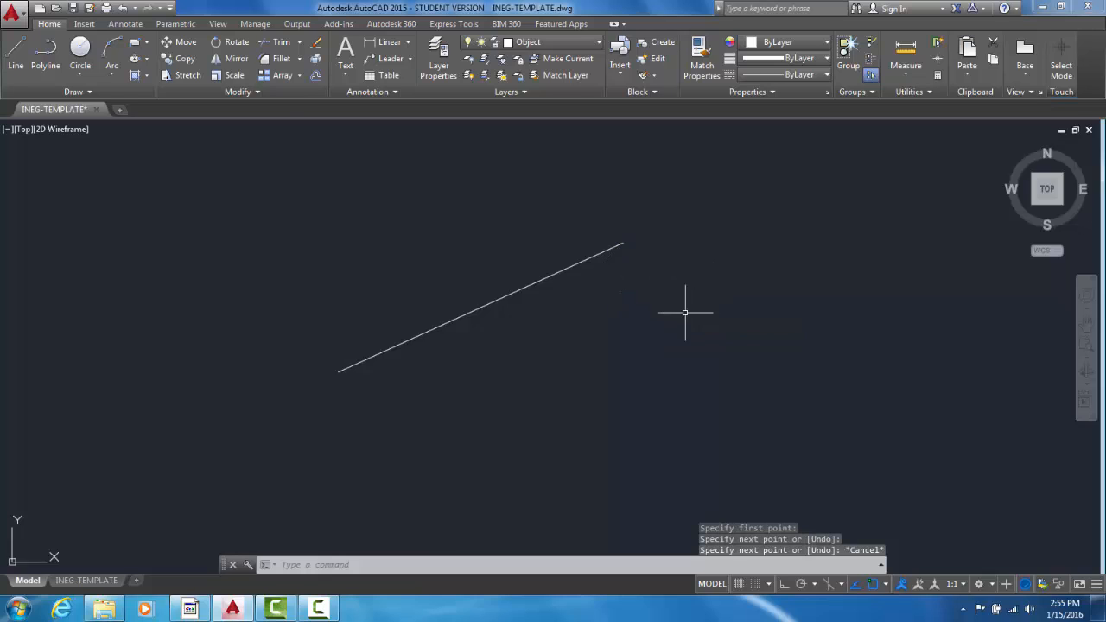
pyautogui.click(122, 7)
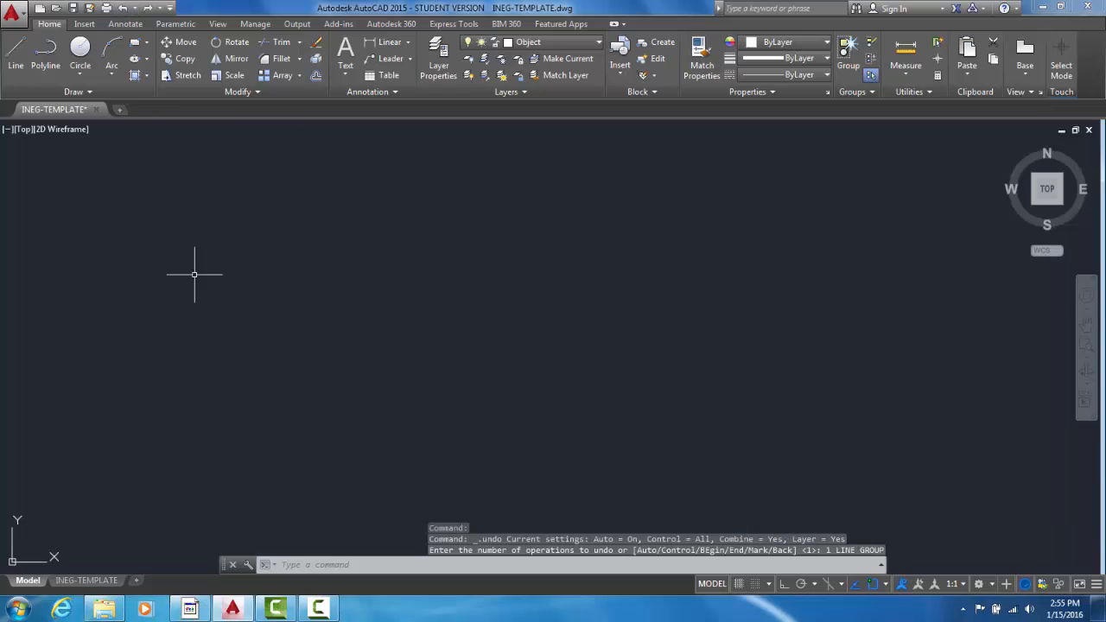
# Draw a single line 2 units long, rising to the right at a 45° angle.
pyautogui.click(15, 52)
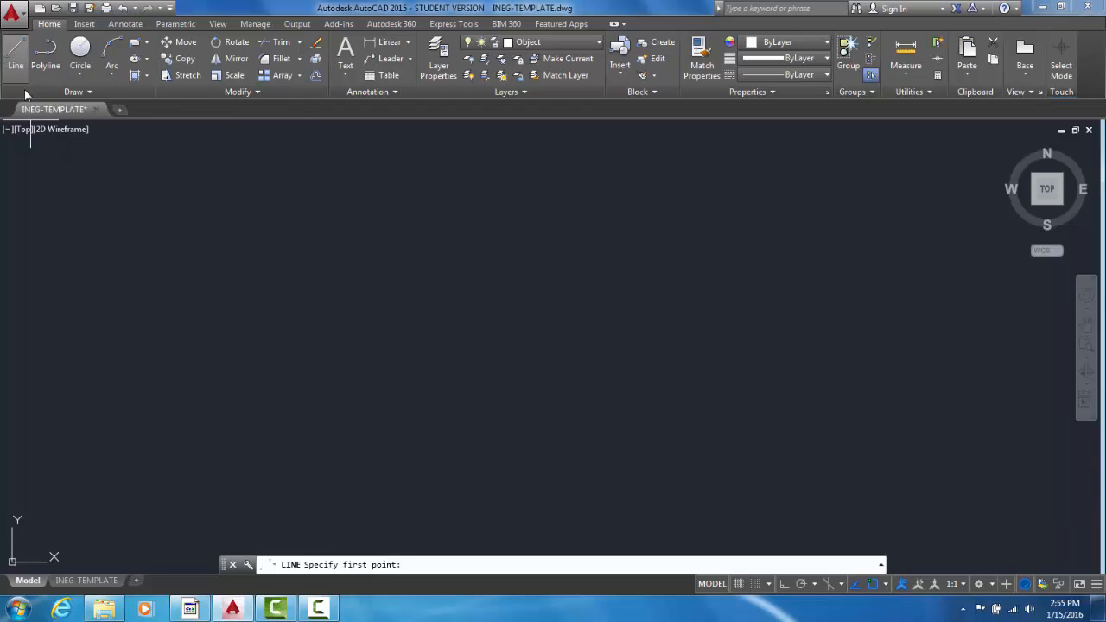
pyautogui.click(298, 359)
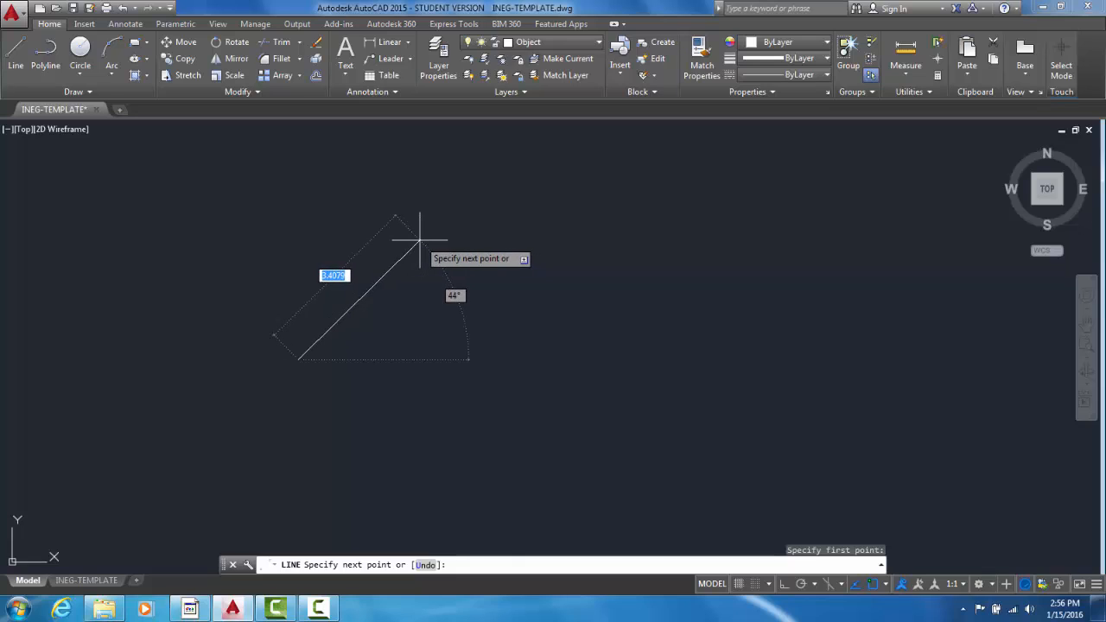
pyautogui.write('2')
pyautogui.press('Tab')
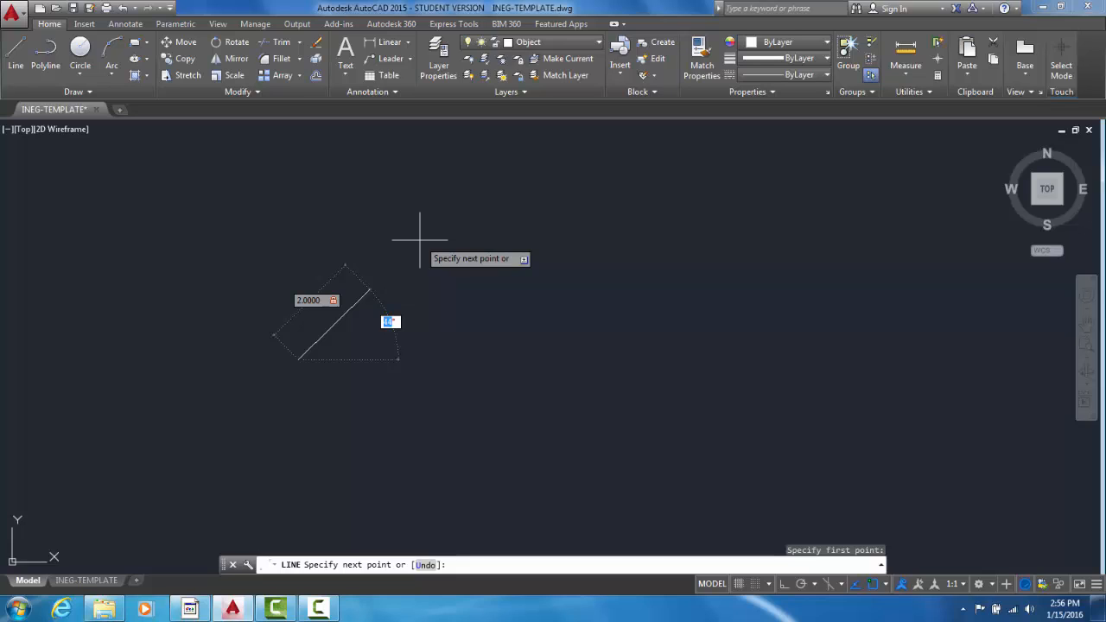
pyautogui.write('45')
pyautogui.press('Return')
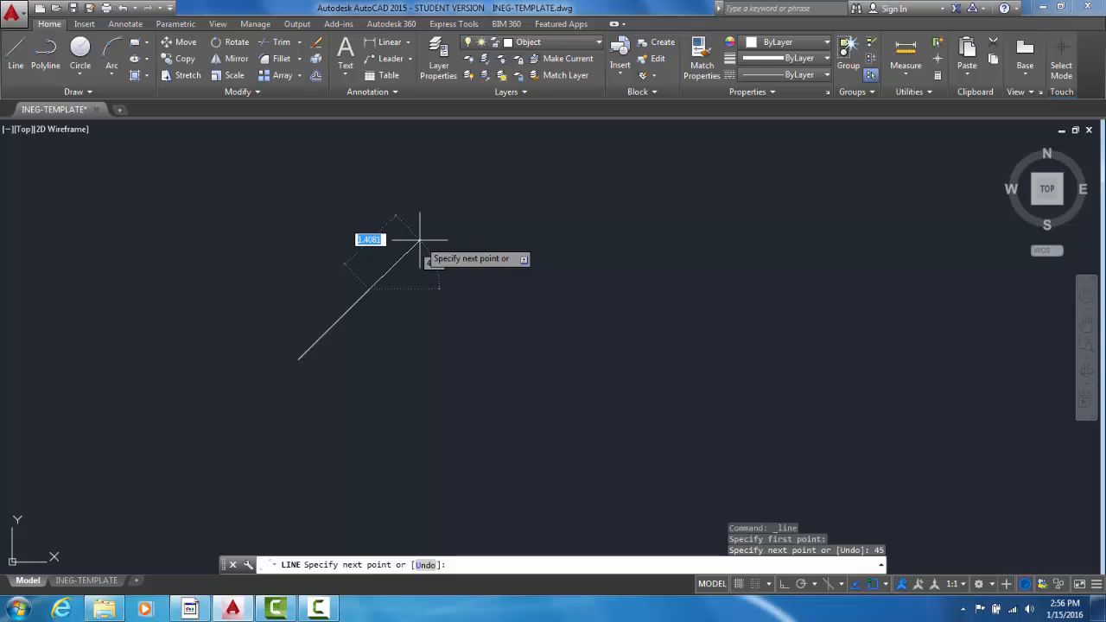
pyautogui.press('Return')
# Measure the distance between the two endpoints of the slanted line.
pyautogui.scroll(2, 439, 346)
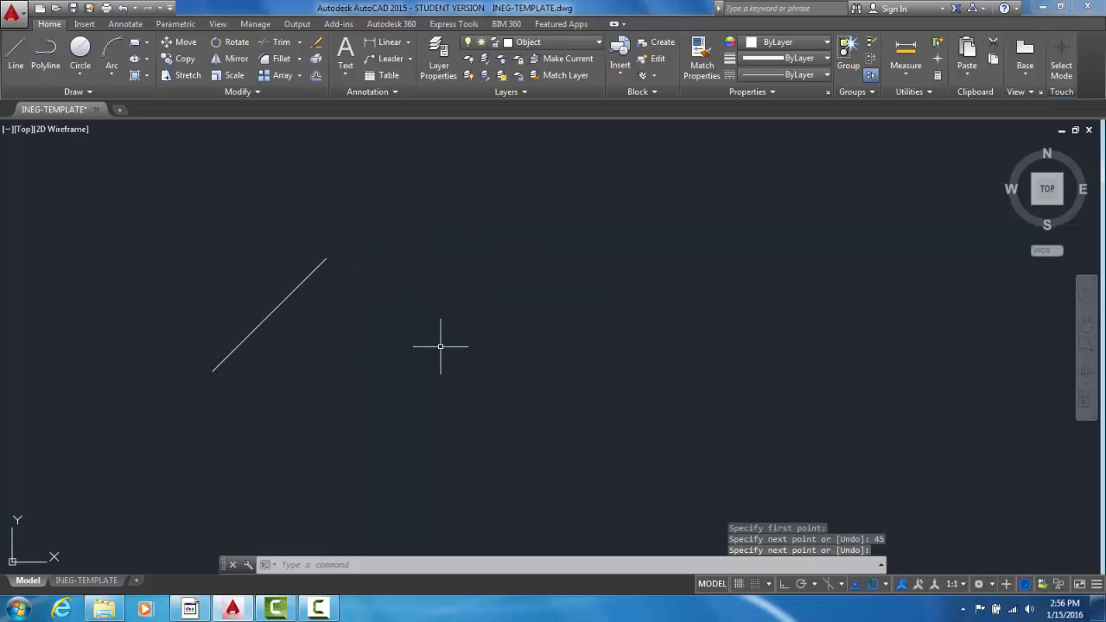
pyautogui.moveTo(523, 335); pyautogui.dragTo(660, 325, button='middle')
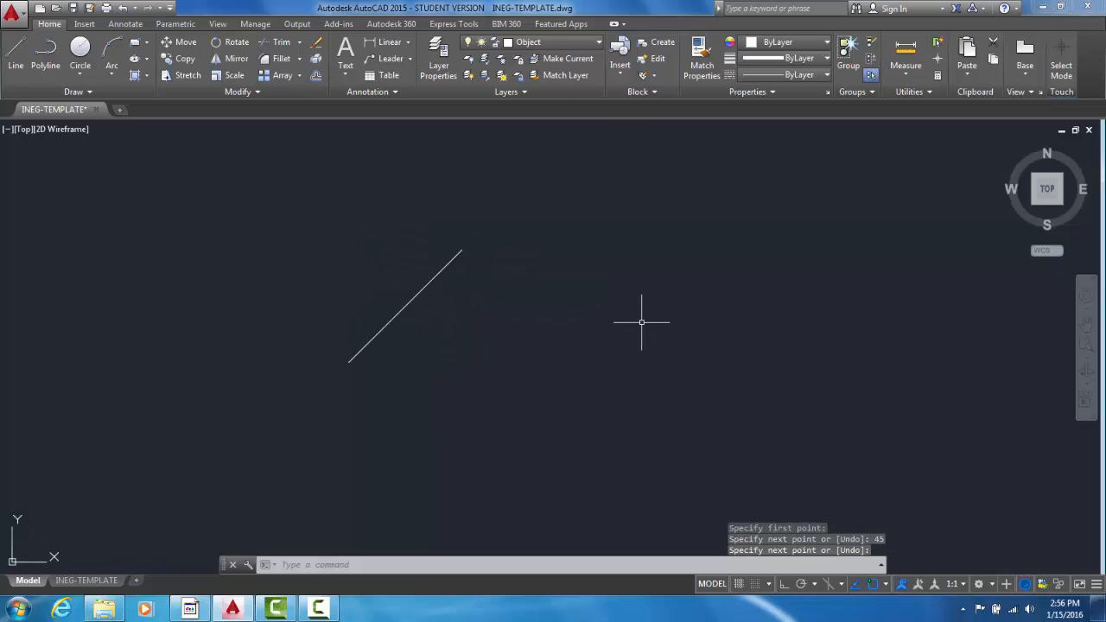
pyautogui.click(912, 57)
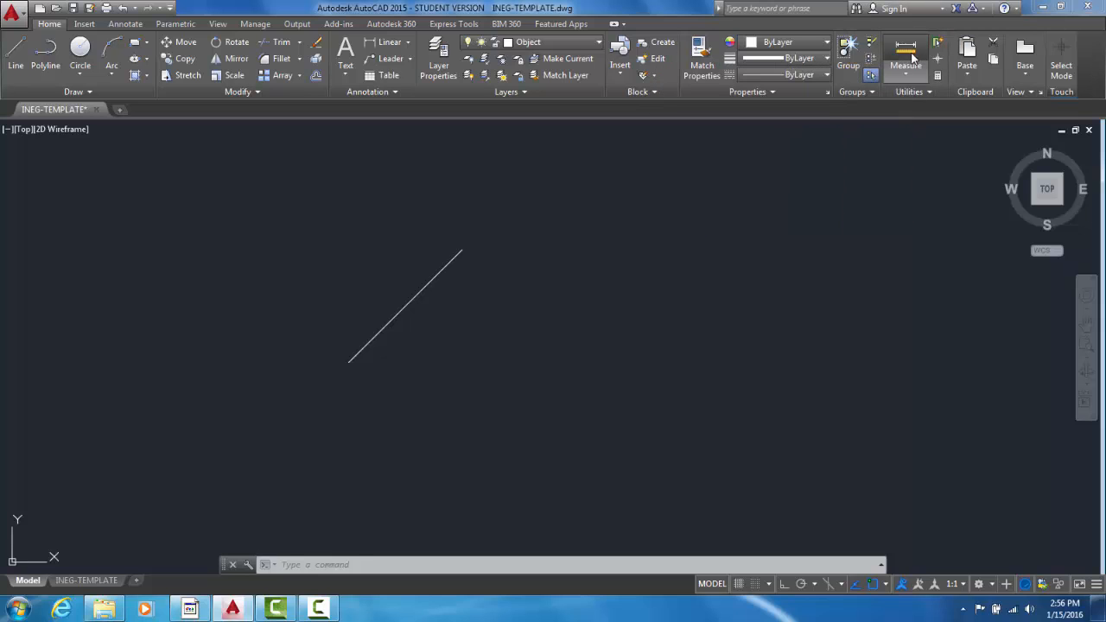
pyautogui.click(348, 361)
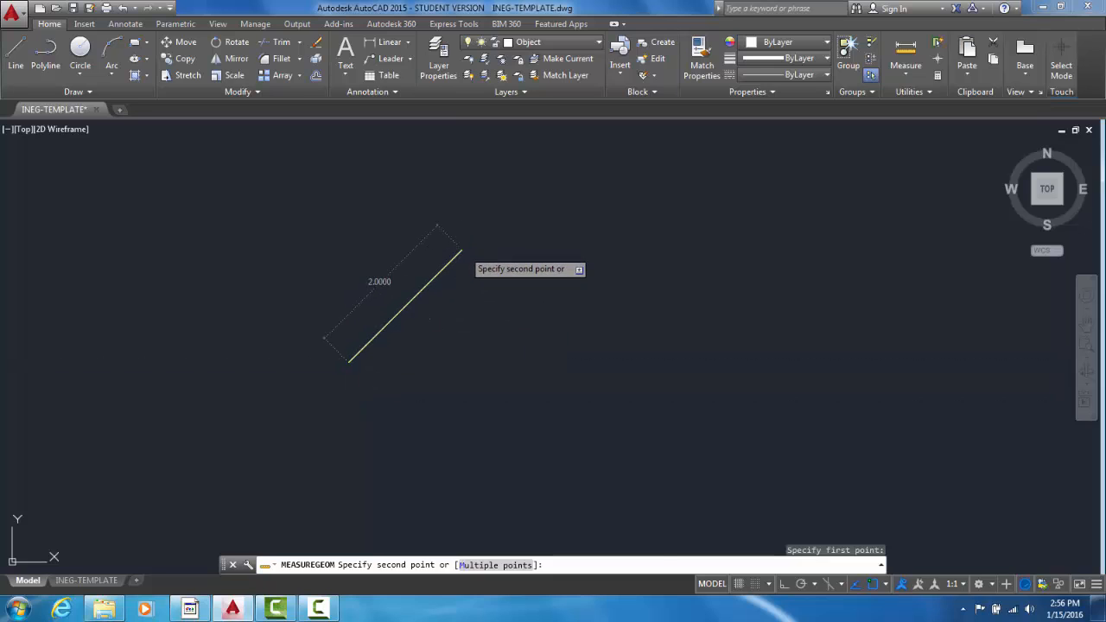
pyautogui.click(461, 251)
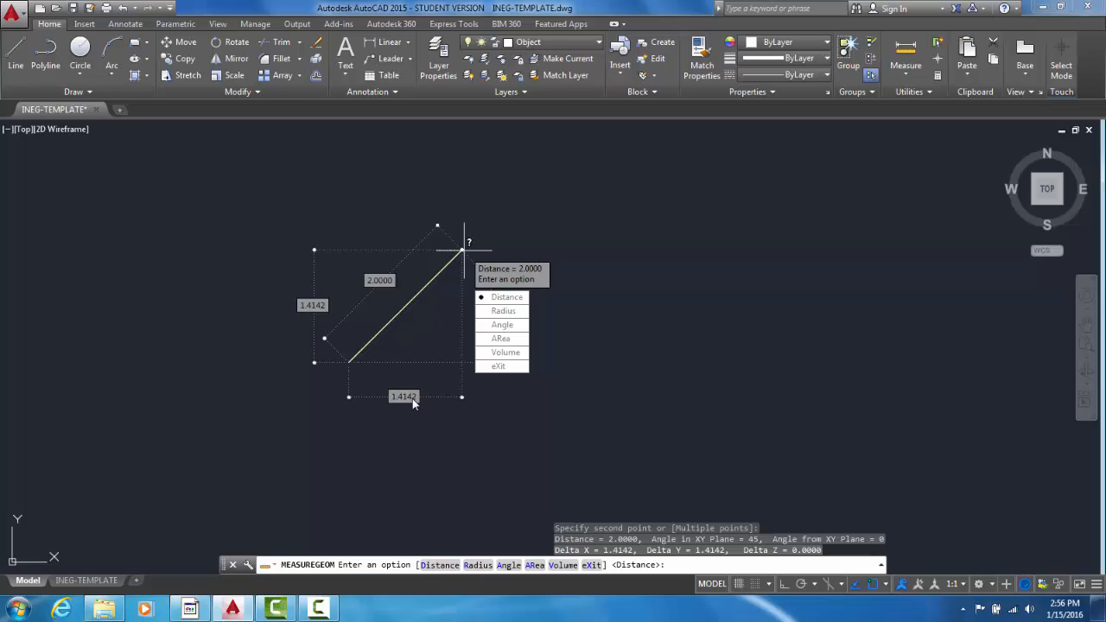
pyautogui.press('Escape')
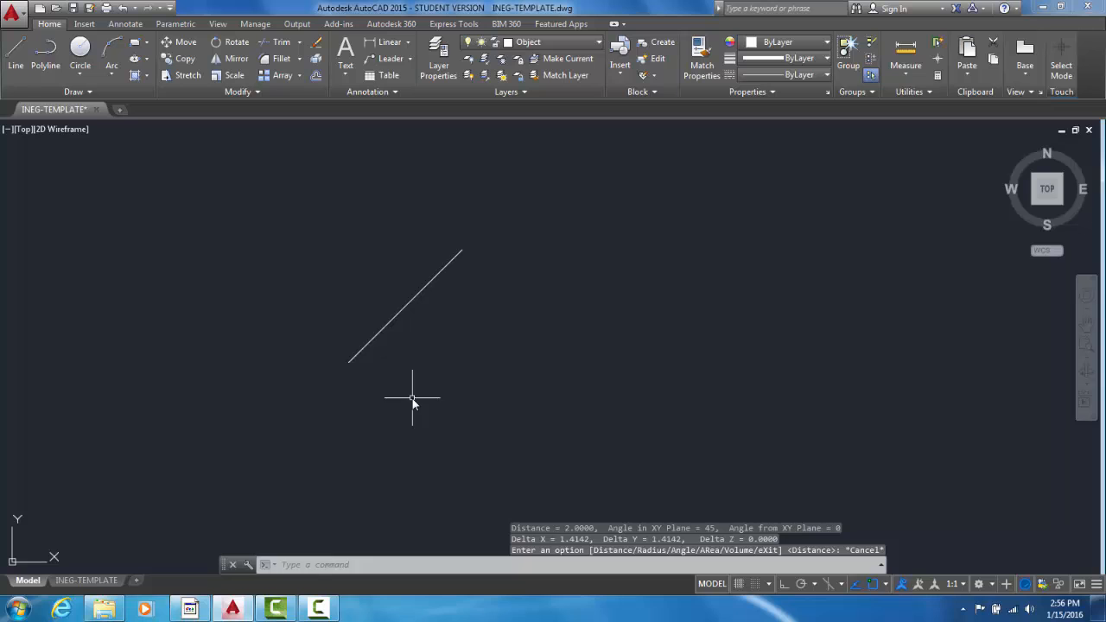
# Draw a horizontal line 2 units long to the right from the slanted line's upper endpoint.
pyautogui.click(18, 55)
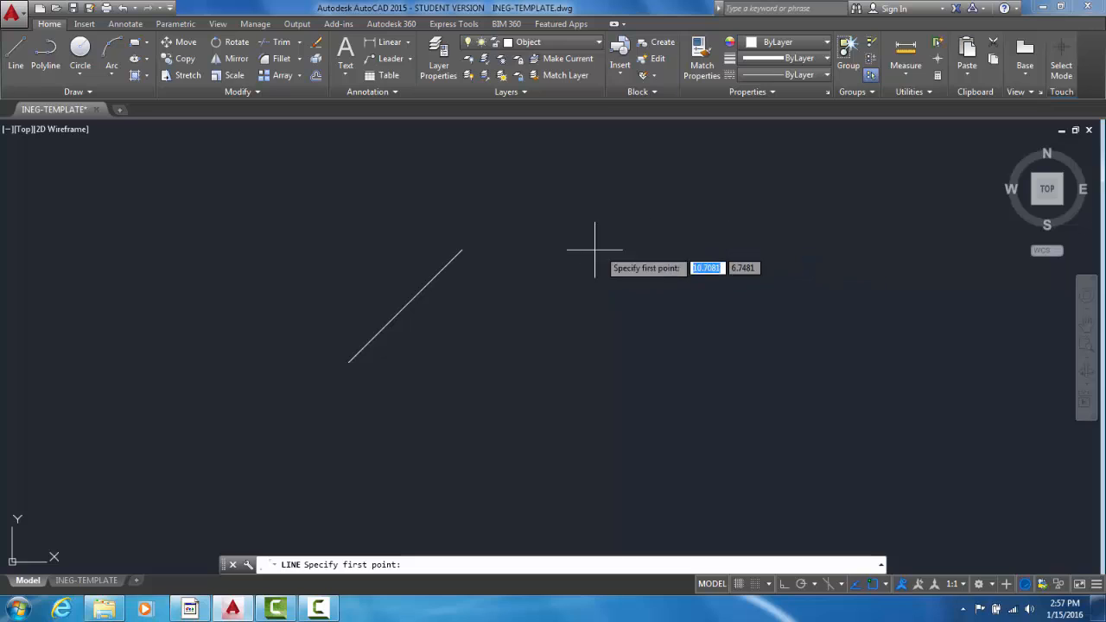
pyautogui.click(463, 251)
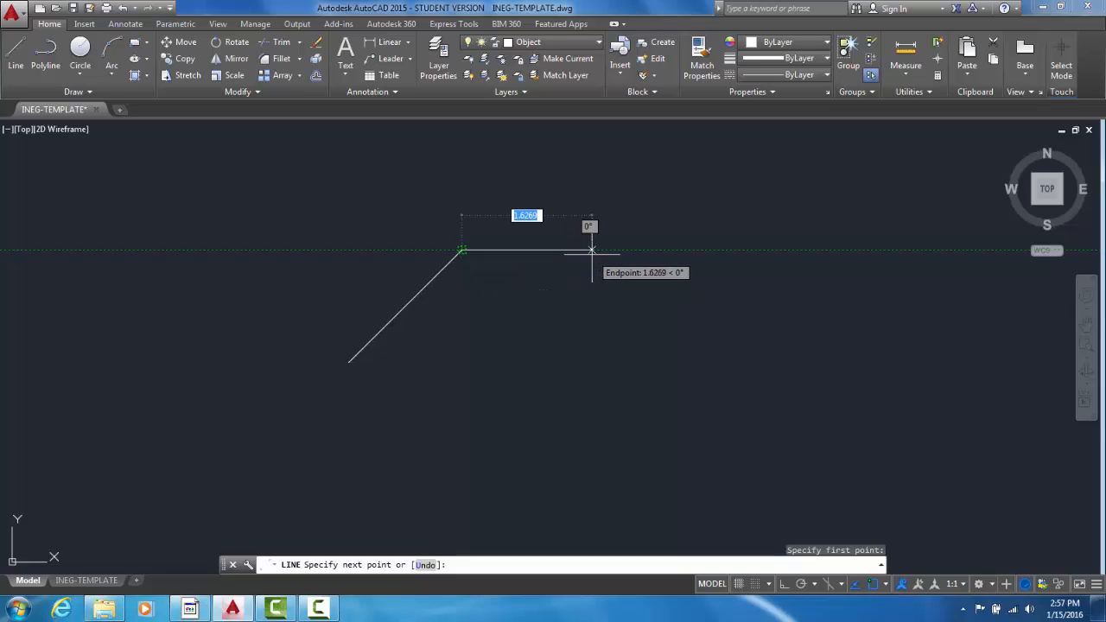
pyautogui.write('2')
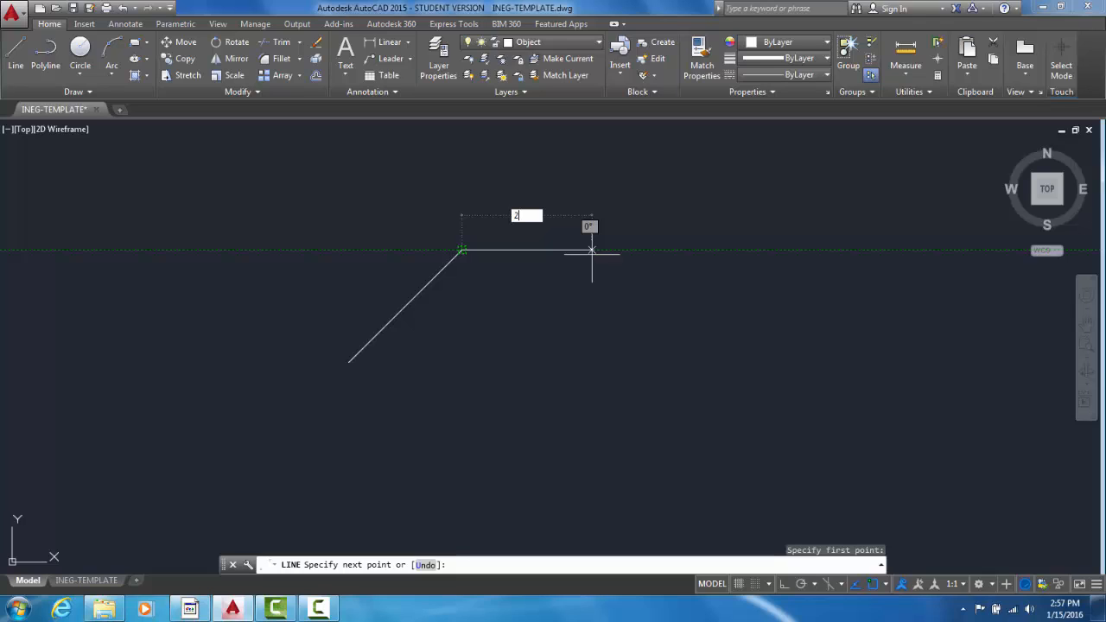
pyautogui.press('Tab')
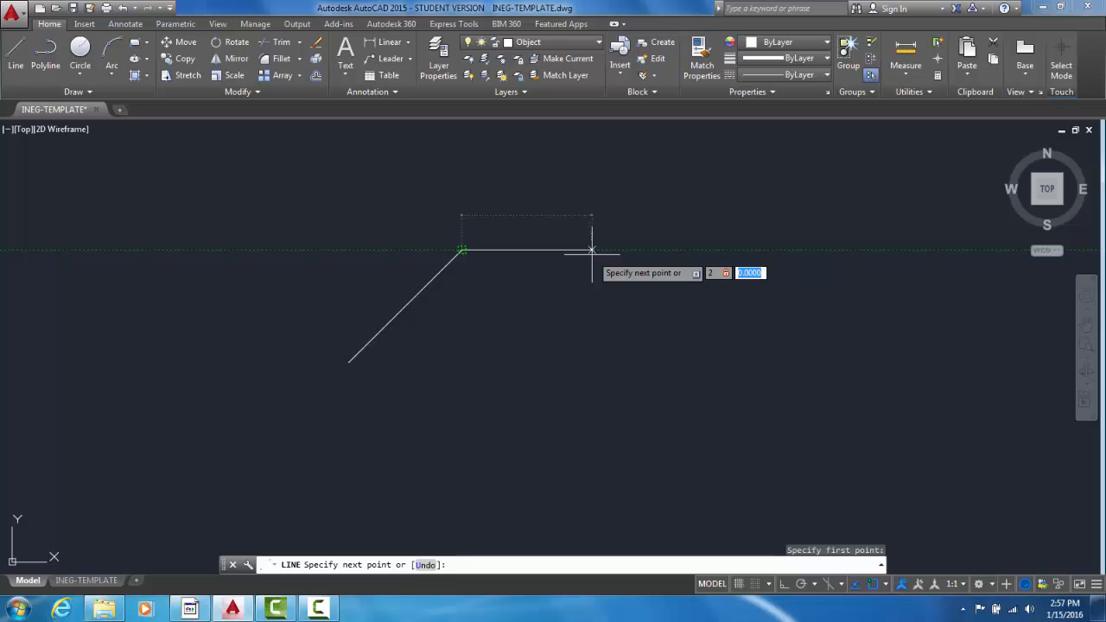
pyautogui.press('Return')
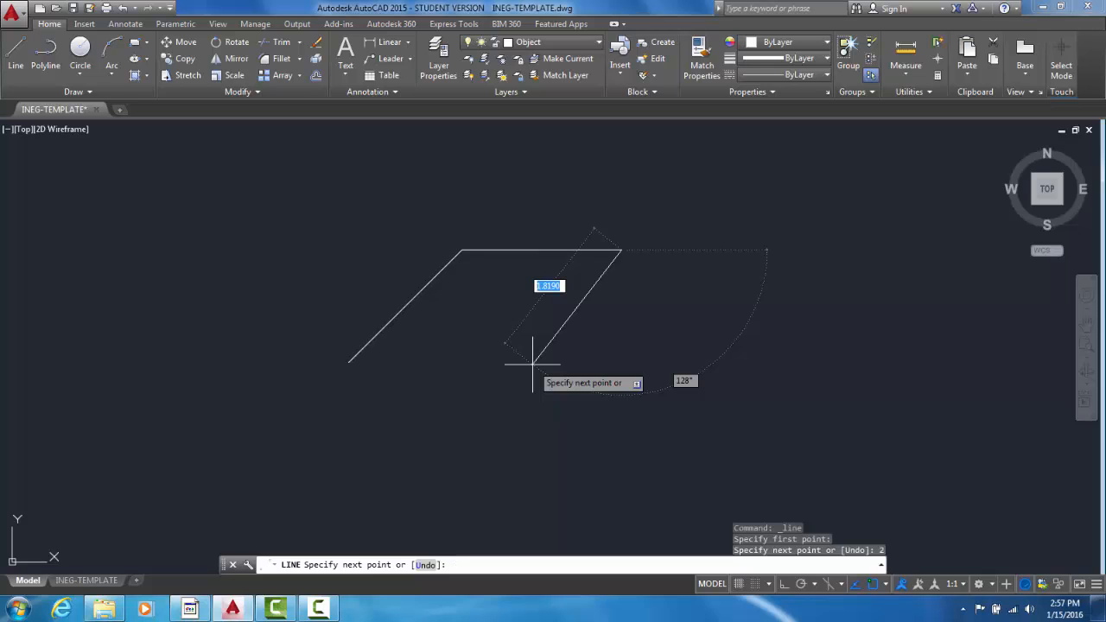
# Add a 2-unit segment running down to the left at 135°, and close the parallelogram at the first line's lower endpoint.
pyautogui.write('2')
pyautogui.press('Tab')
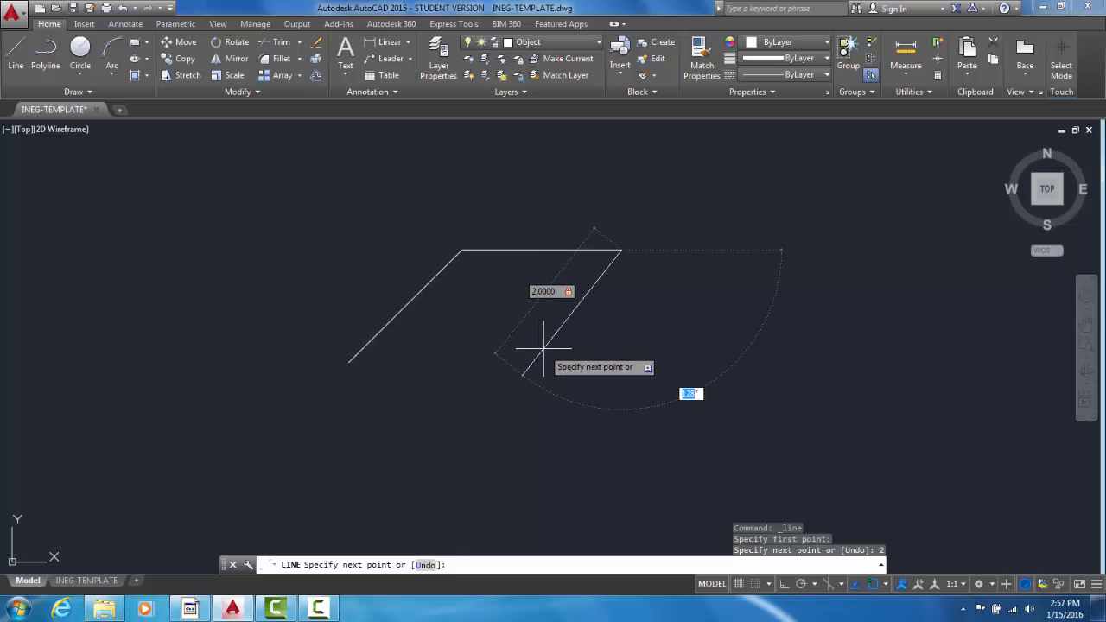
pyautogui.write('135')
pyautogui.press('Return')
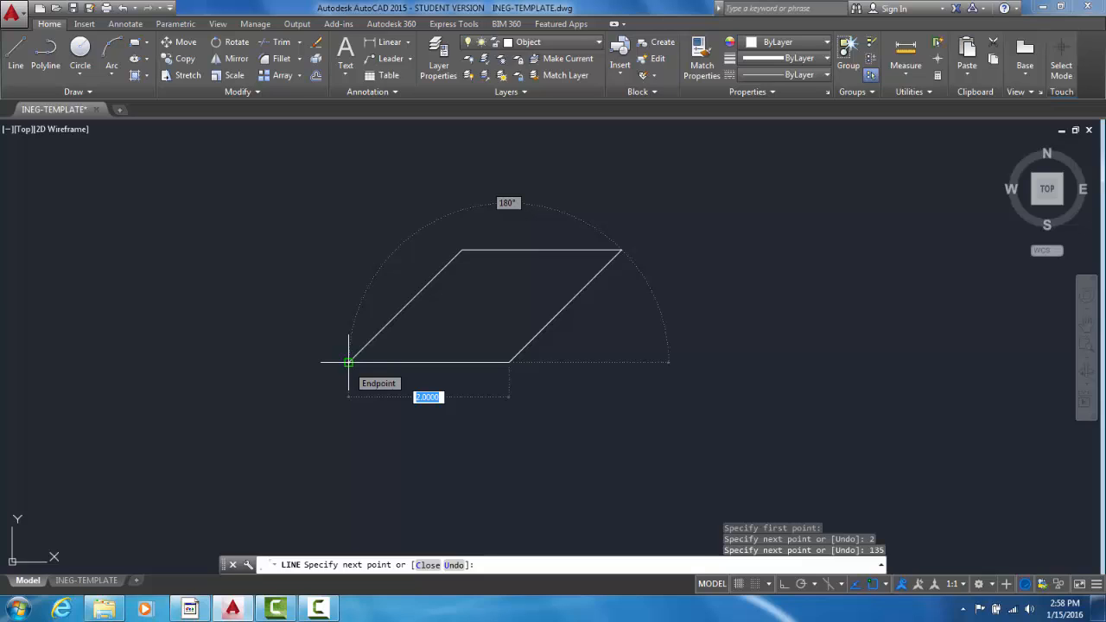
pyautogui.click(348, 362)
pyautogui.press('Return')
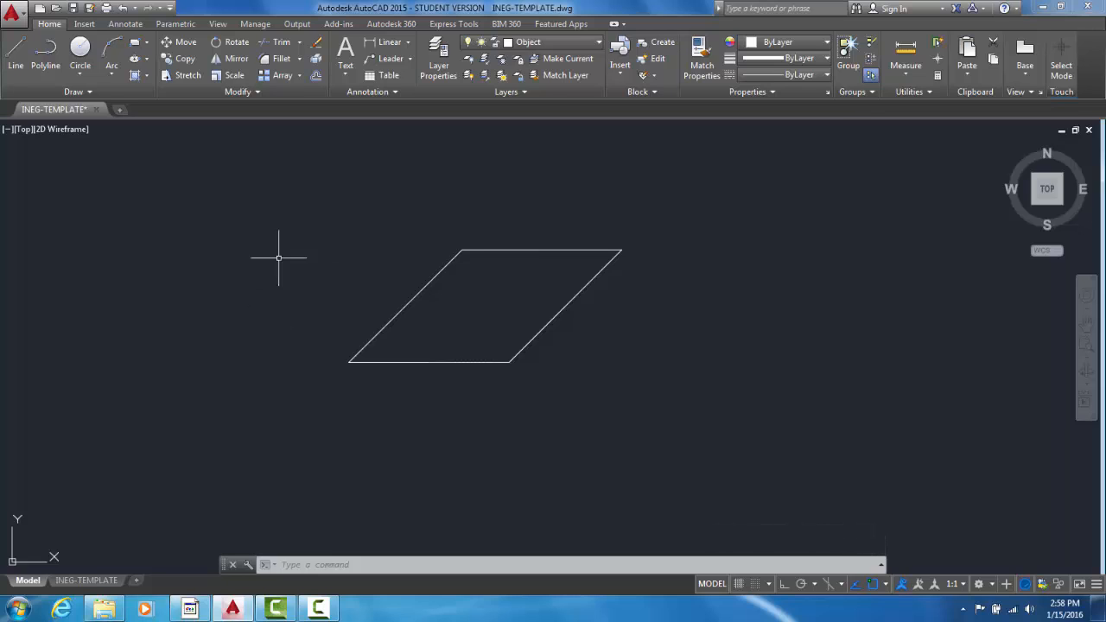
pyautogui.click(17, 51)
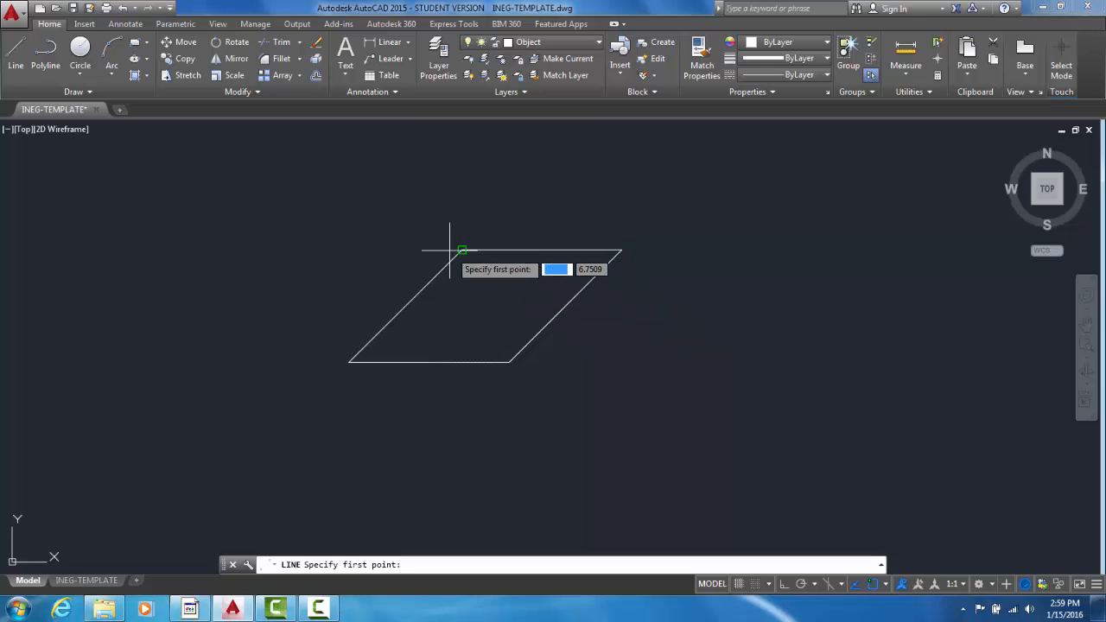
pyautogui.rightClick(422, 305)
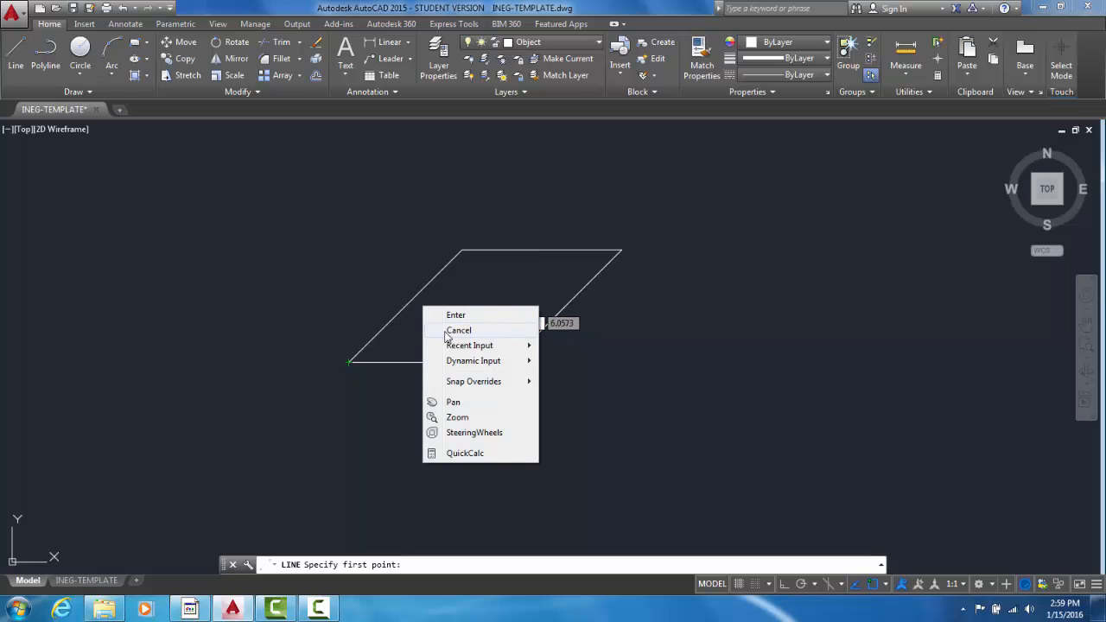
pyautogui.moveTo(458, 383)
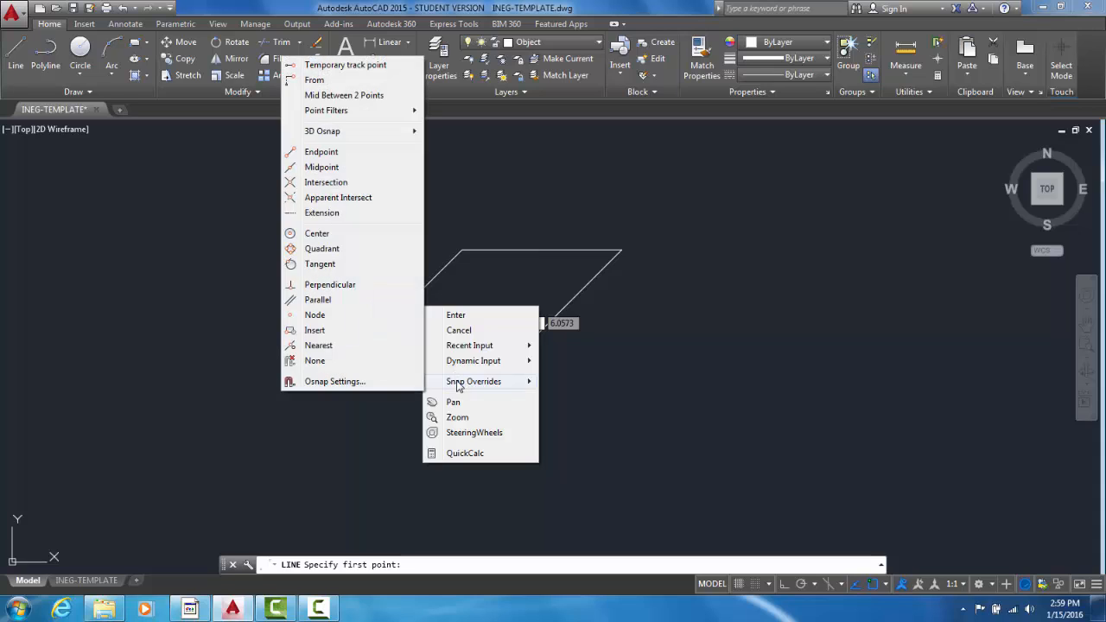
pyautogui.click(320, 167)
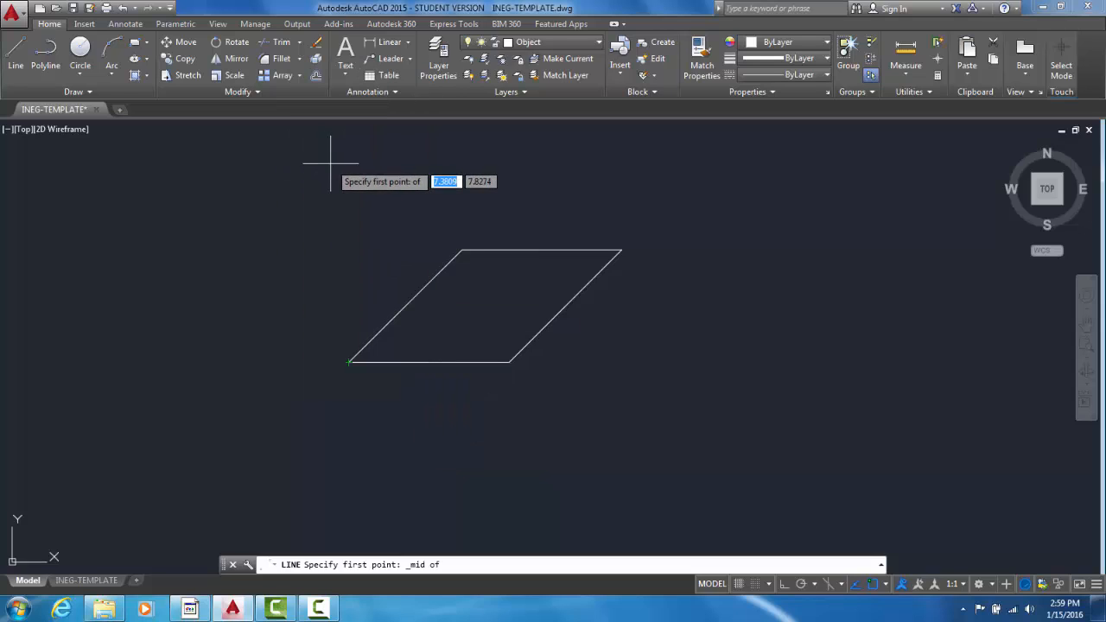
pyautogui.press('Return')
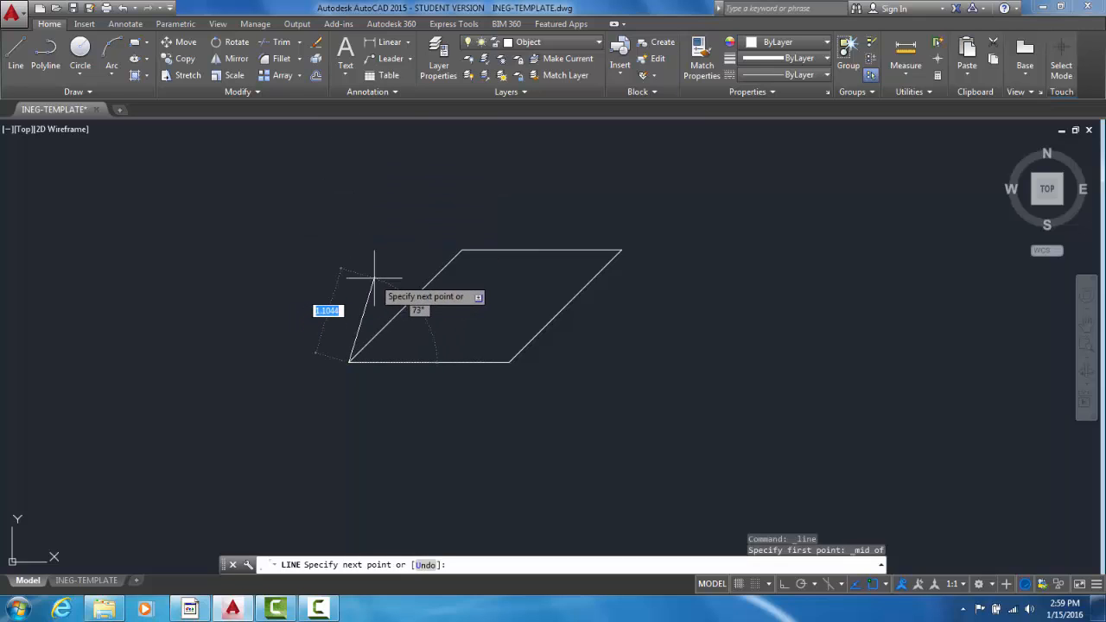
pyautogui.press('Escape')
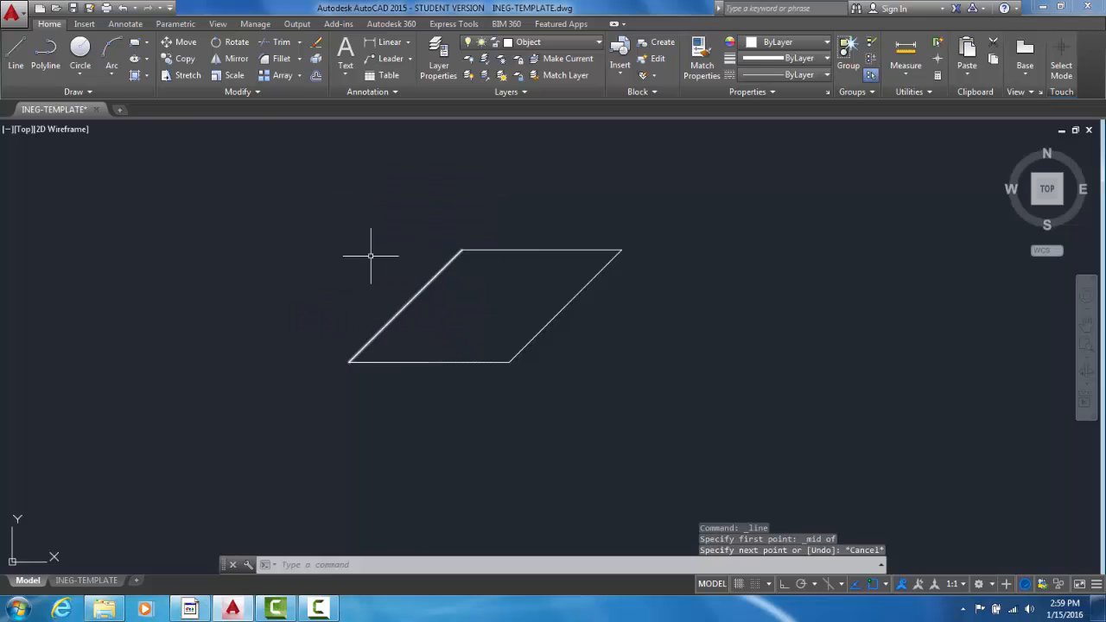
# Draw a line across the parallelogram between the midpoints of its two slanted sides, using Midpoint snap overrides.
pyautogui.click(16, 54)
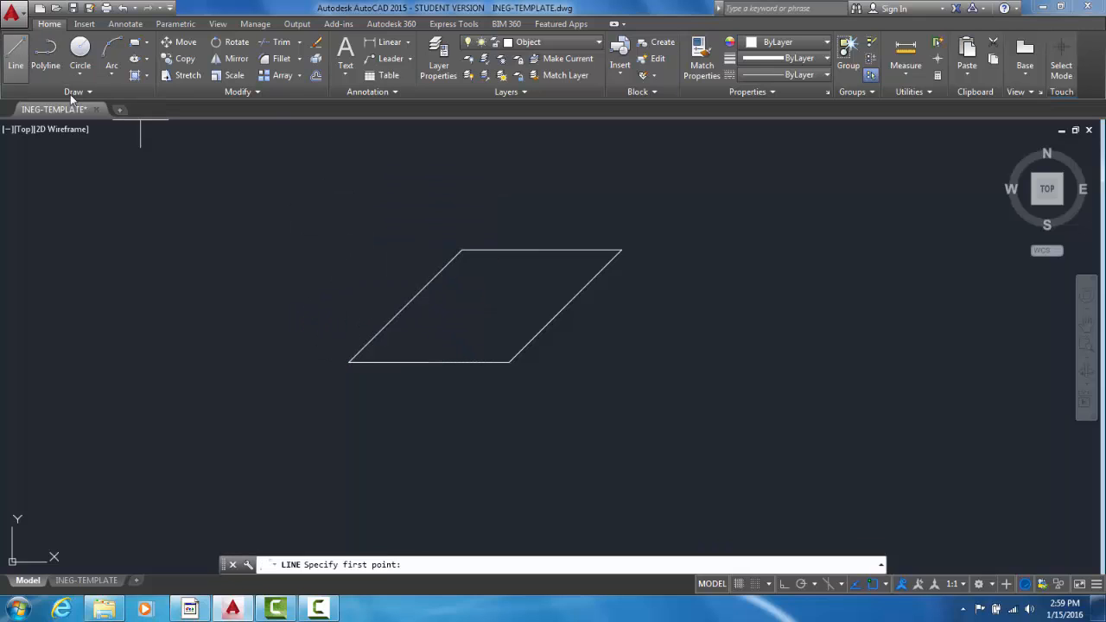
pyautogui.rightClick(409, 304)
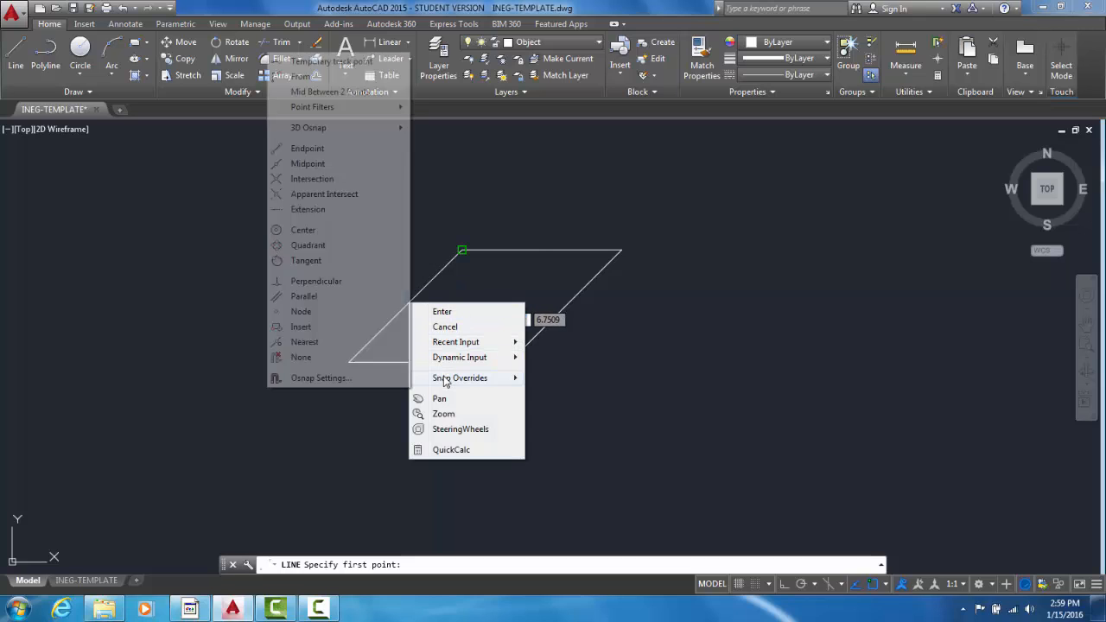
pyautogui.click(304, 164)
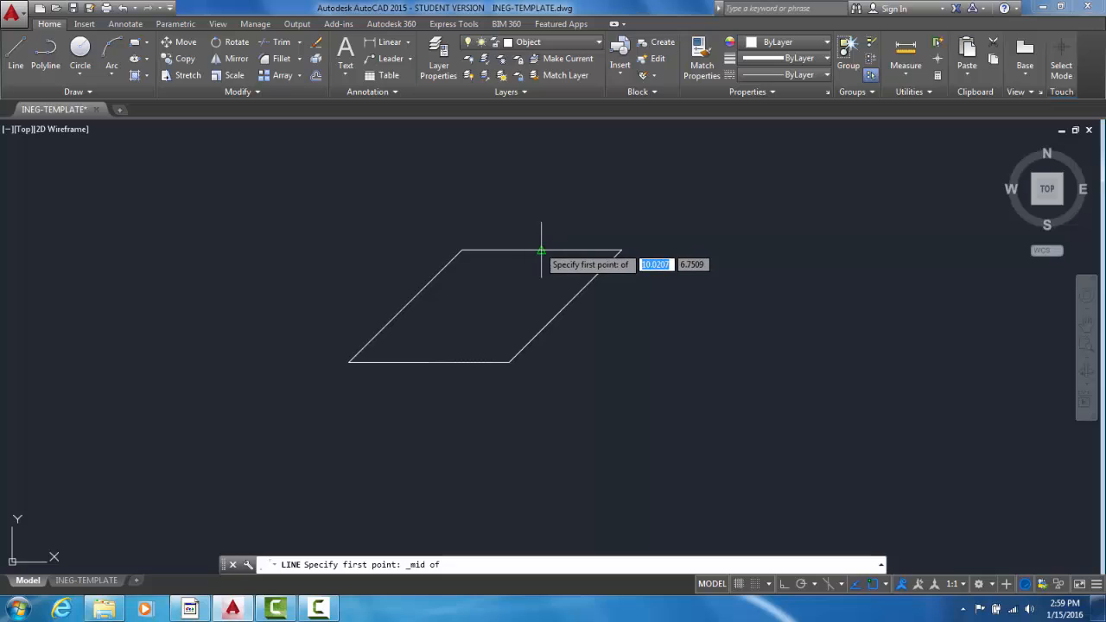
pyautogui.click(405, 306)
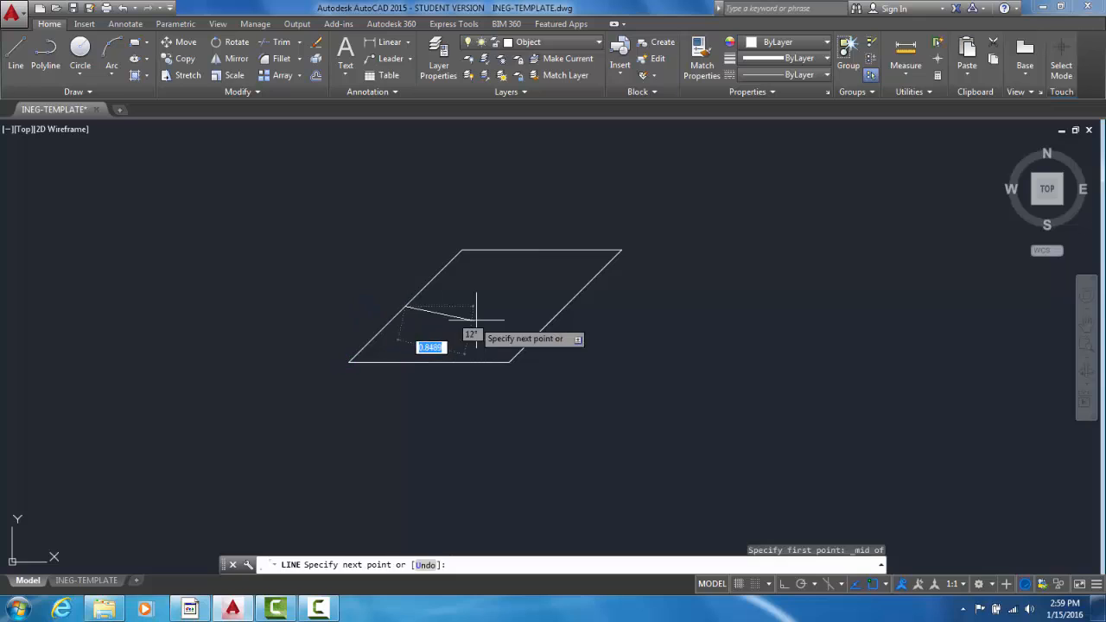
pyautogui.rightClick(561, 308)
pyautogui.moveTo(593, 393)
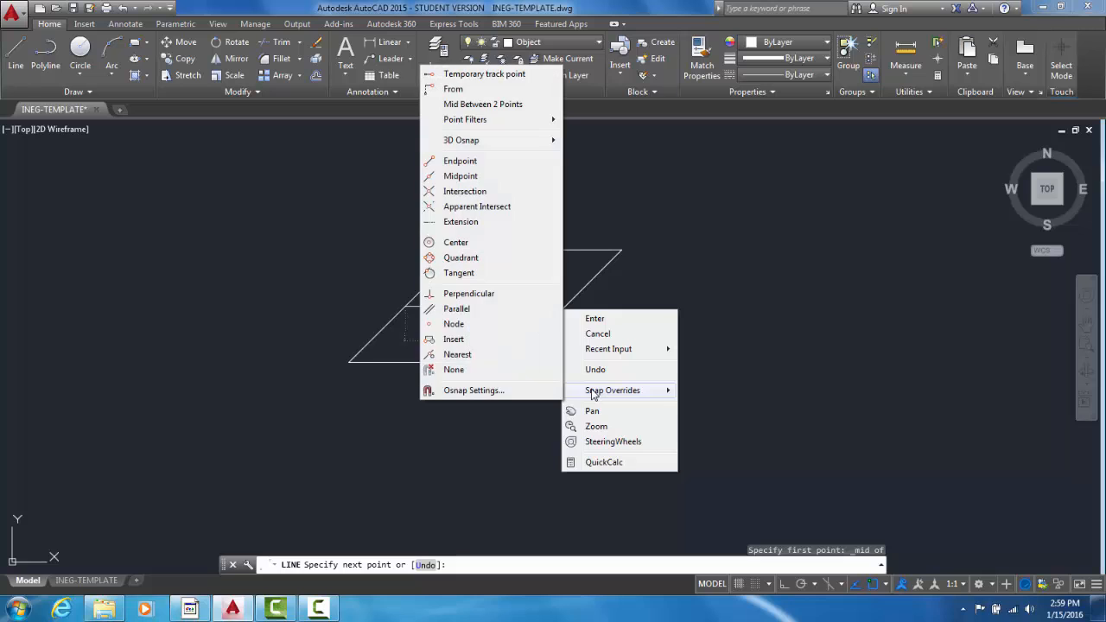
pyautogui.click(460, 177)
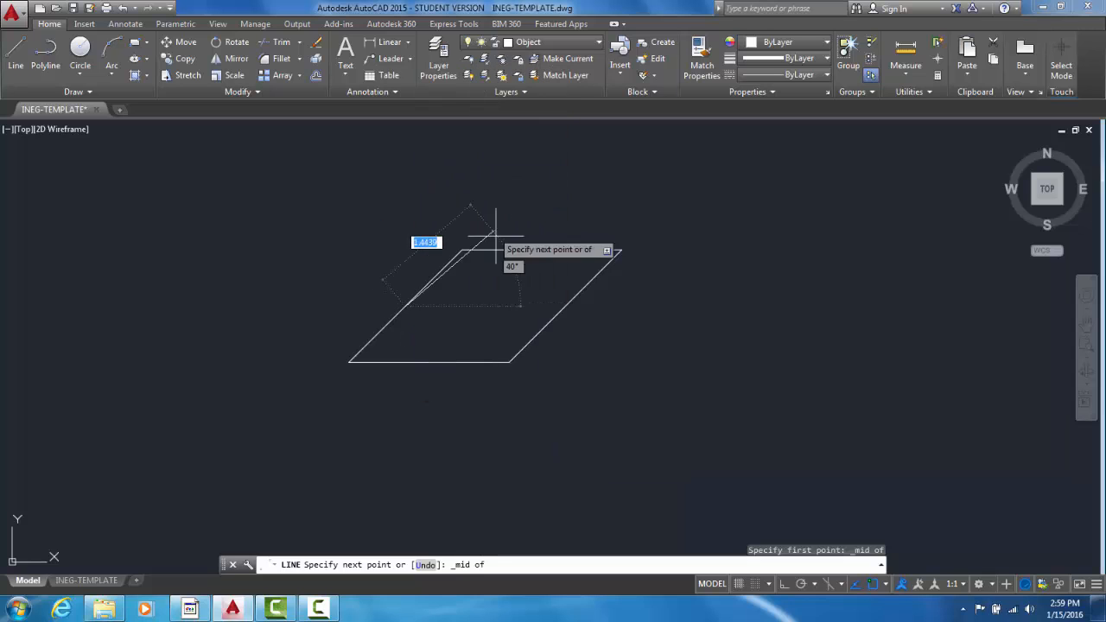
pyautogui.click(564, 307)
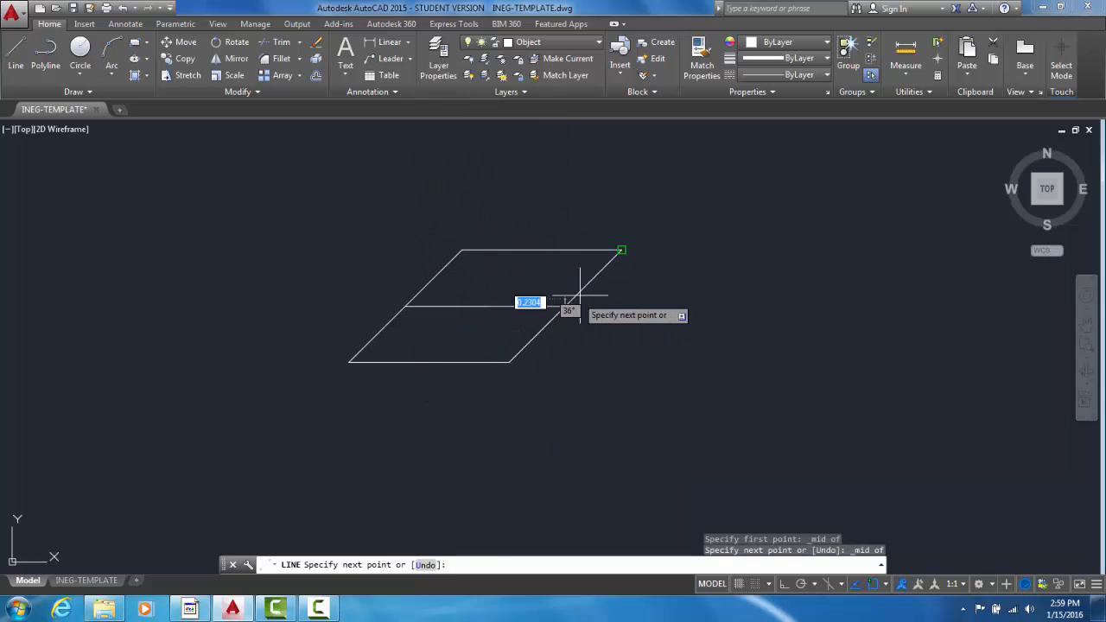
pyautogui.press('Return')
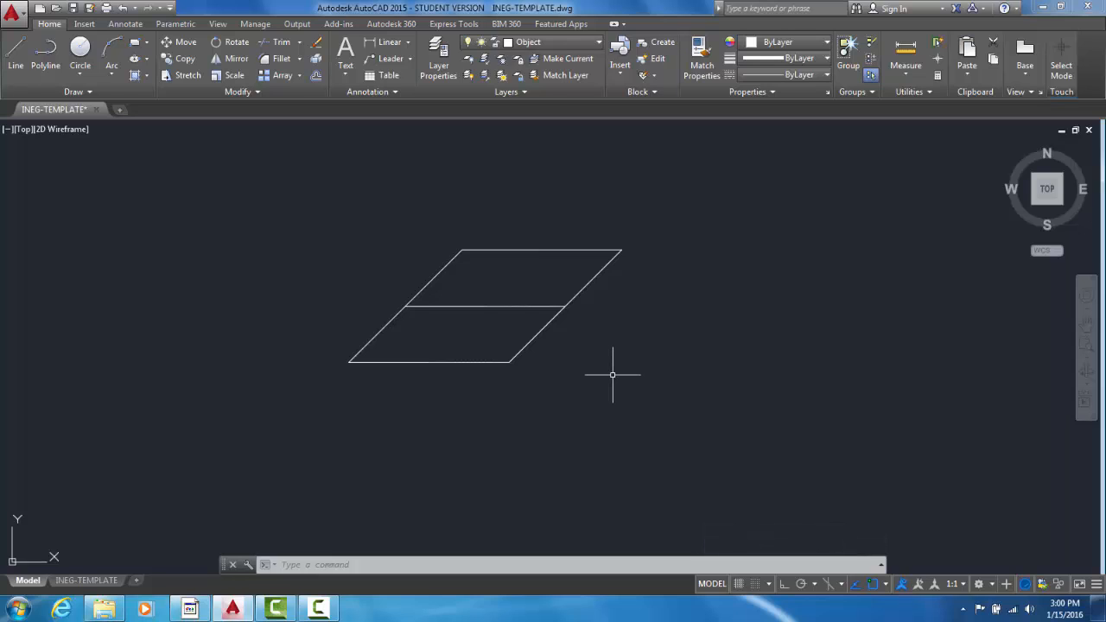
# Erase the horizontal line joining the midpoints of the parallelogram's slanted sides, and undo the erasure.
pyautogui.click(317, 45)
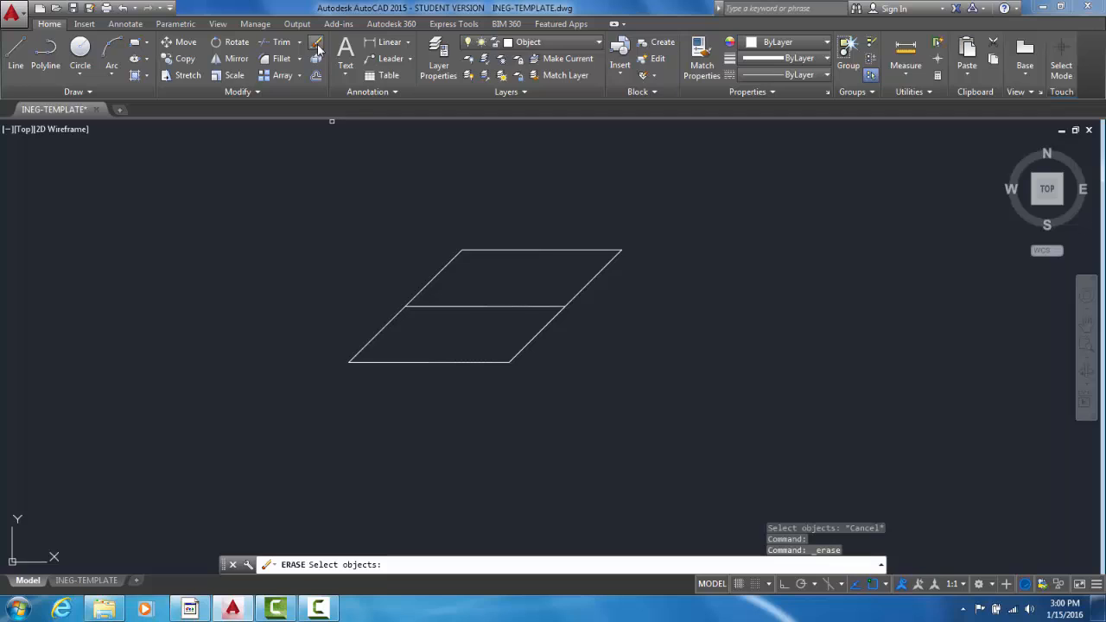
pyautogui.click(473, 307)
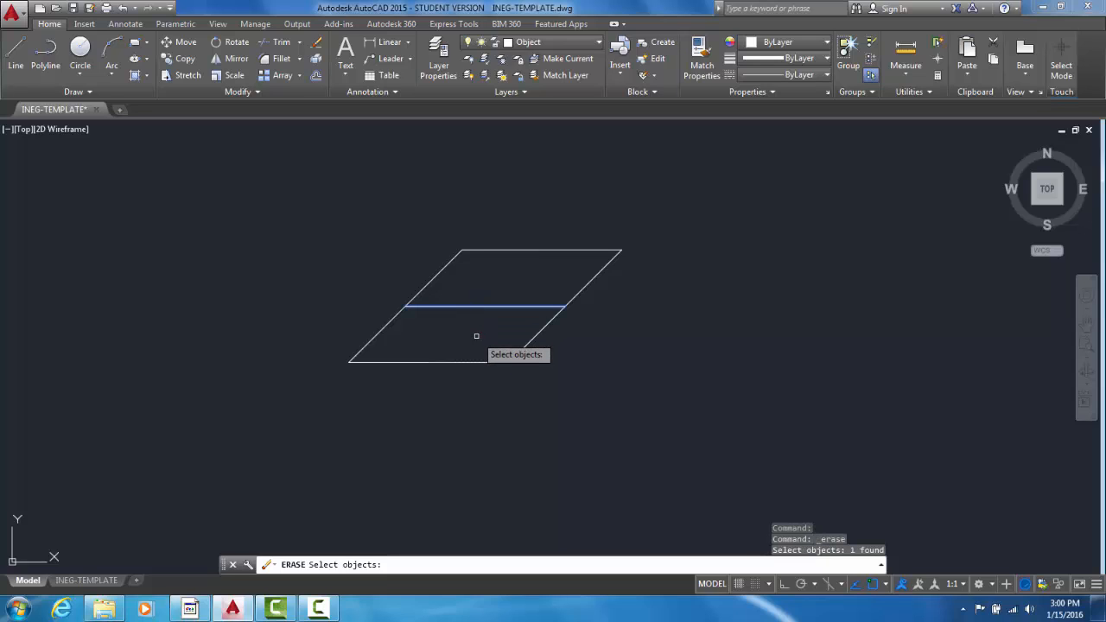
pyautogui.press('Return')
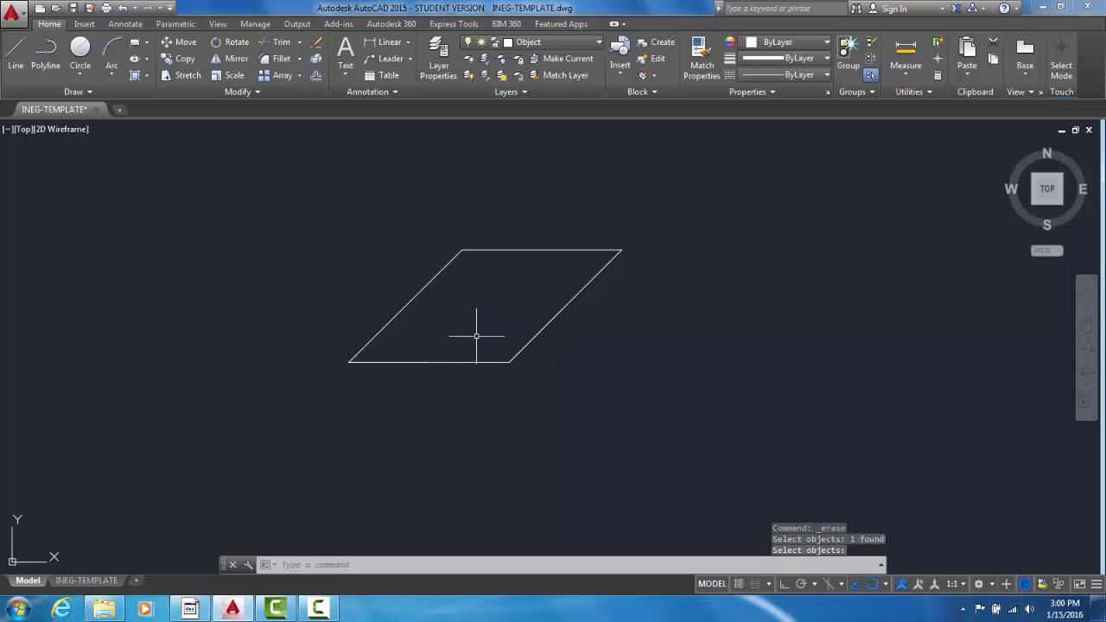
pyautogui.click(123, 9)
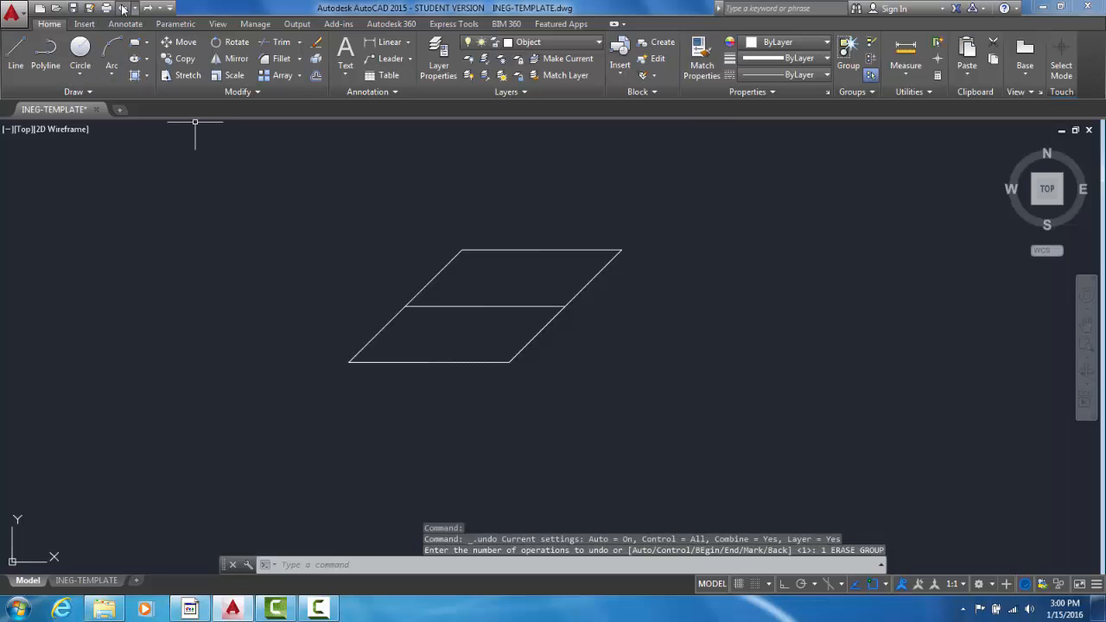
# Run the Erase command on the parallelogram's upper, middle and lower horizontal lines together, and undo the erasure.
pyautogui.click(316, 48)
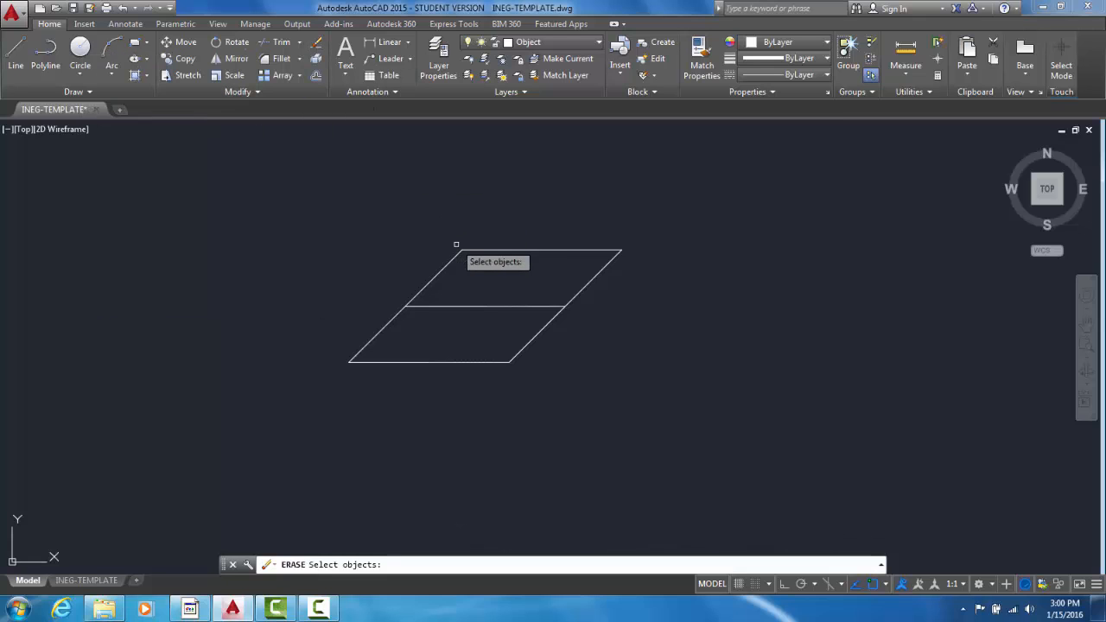
pyautogui.click(484, 250)
pyautogui.click(472, 310)
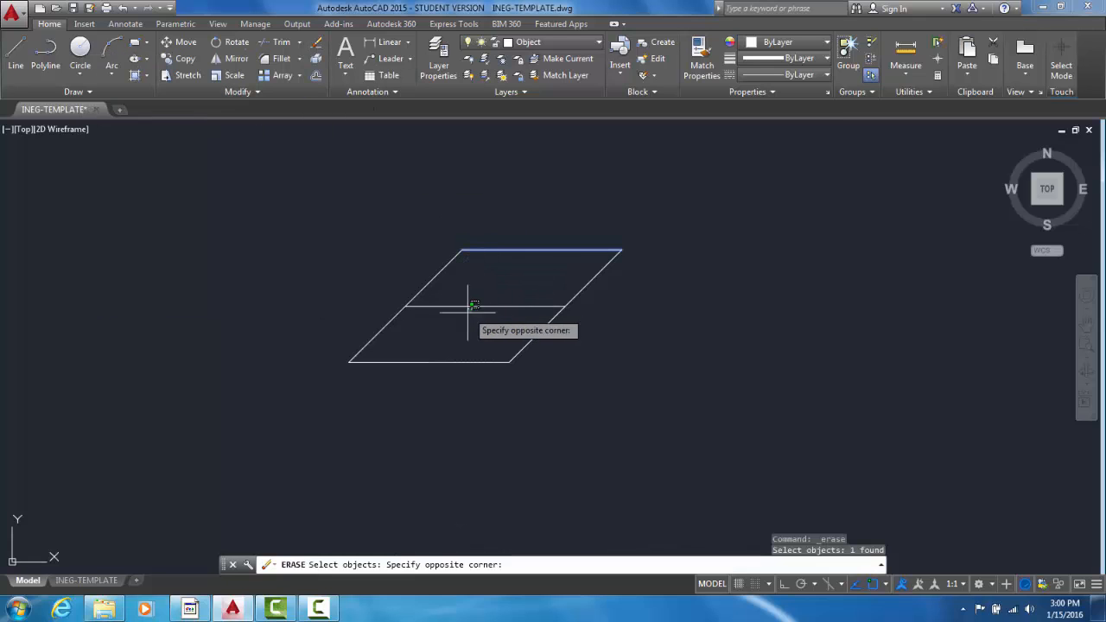
pyautogui.click(458, 306)
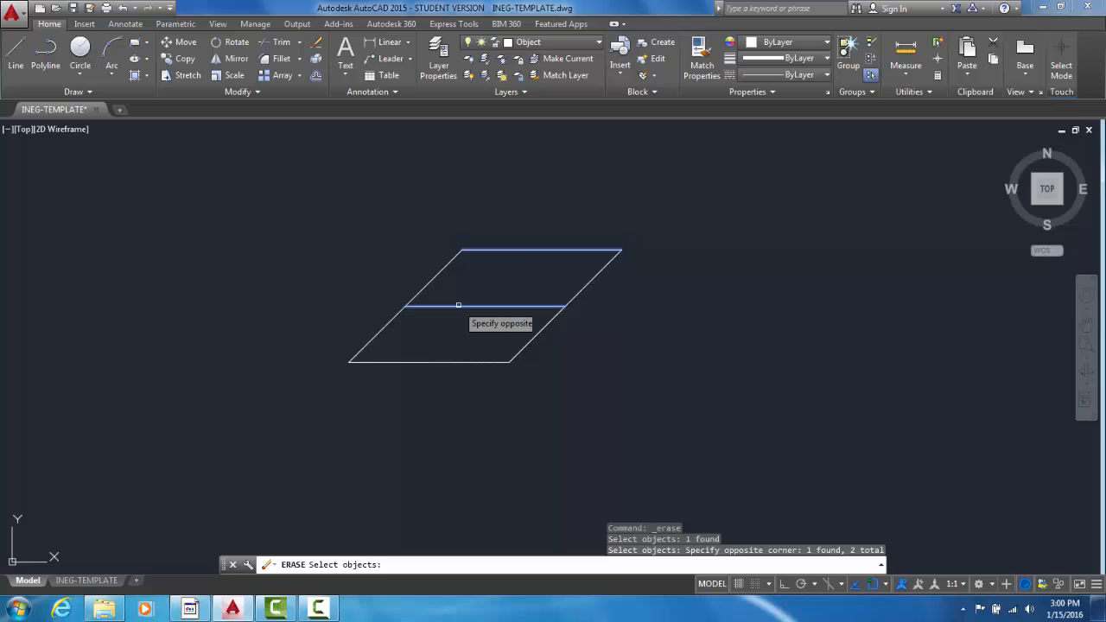
pyautogui.click(410, 363)
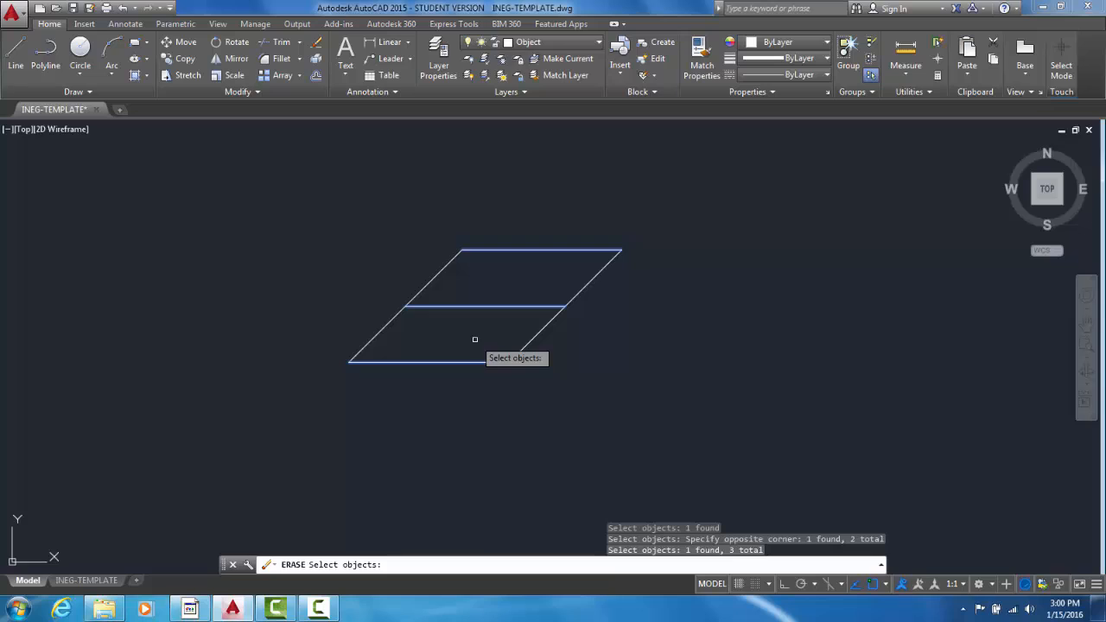
pyautogui.press('Return')
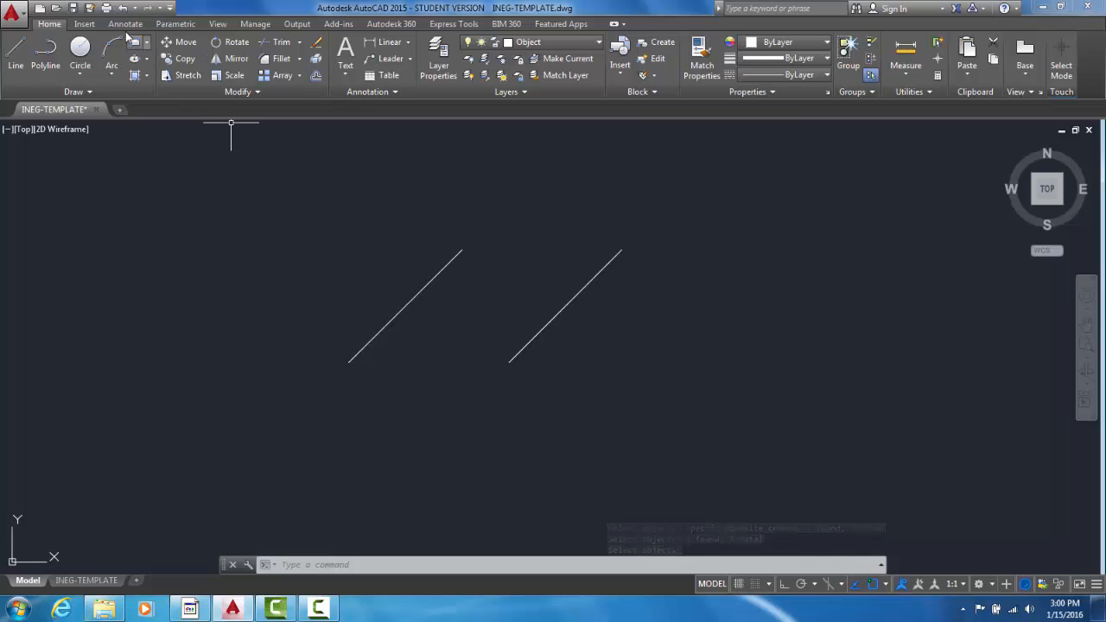
pyautogui.click(123, 8)
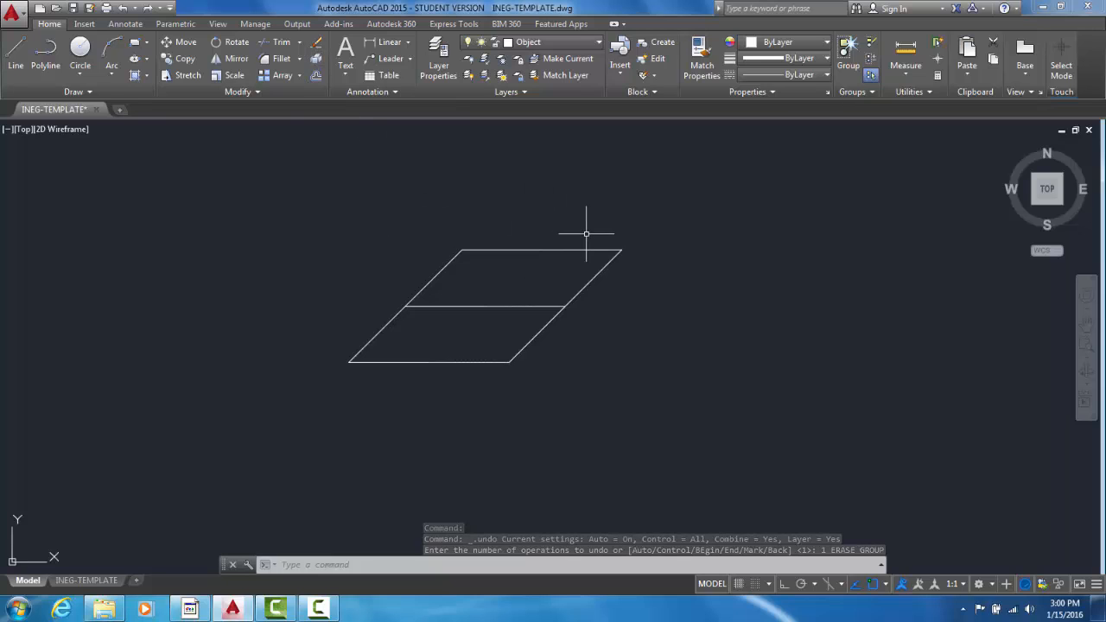
# Preselect the three horizontal lines without a running command, delete the selection, and undo the deletion.
pyautogui.click(545, 249)
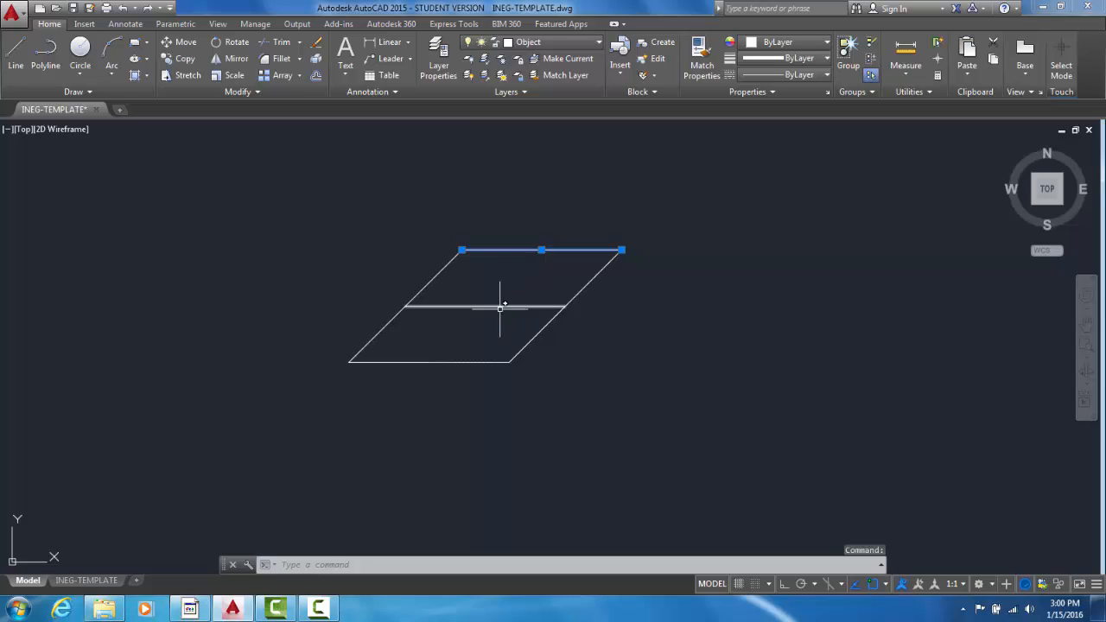
pyautogui.click(494, 306)
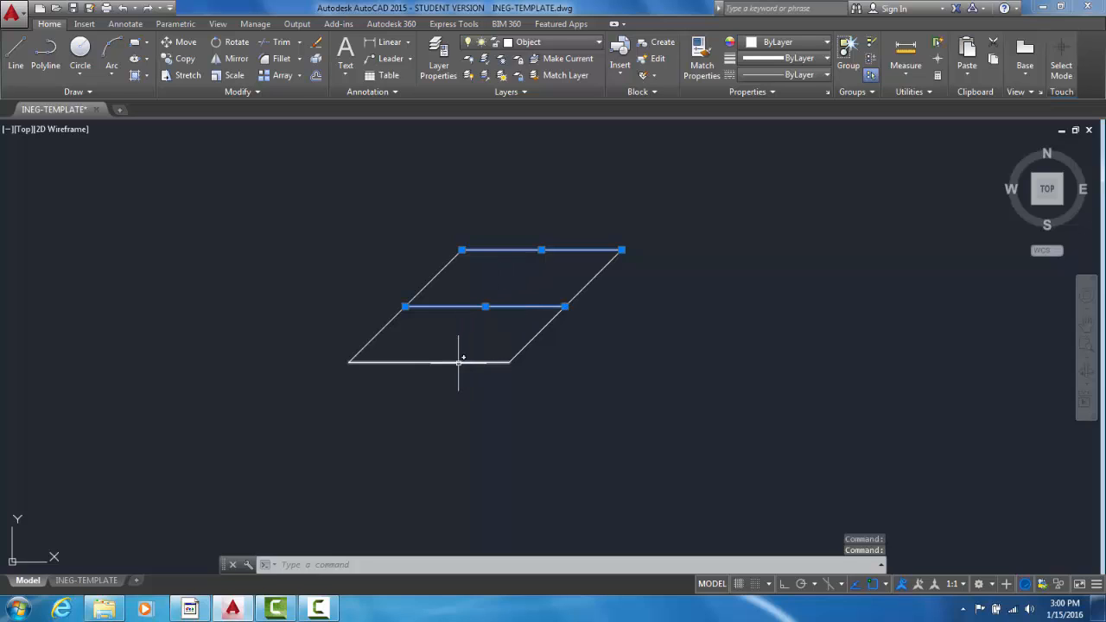
pyautogui.click(458, 362)
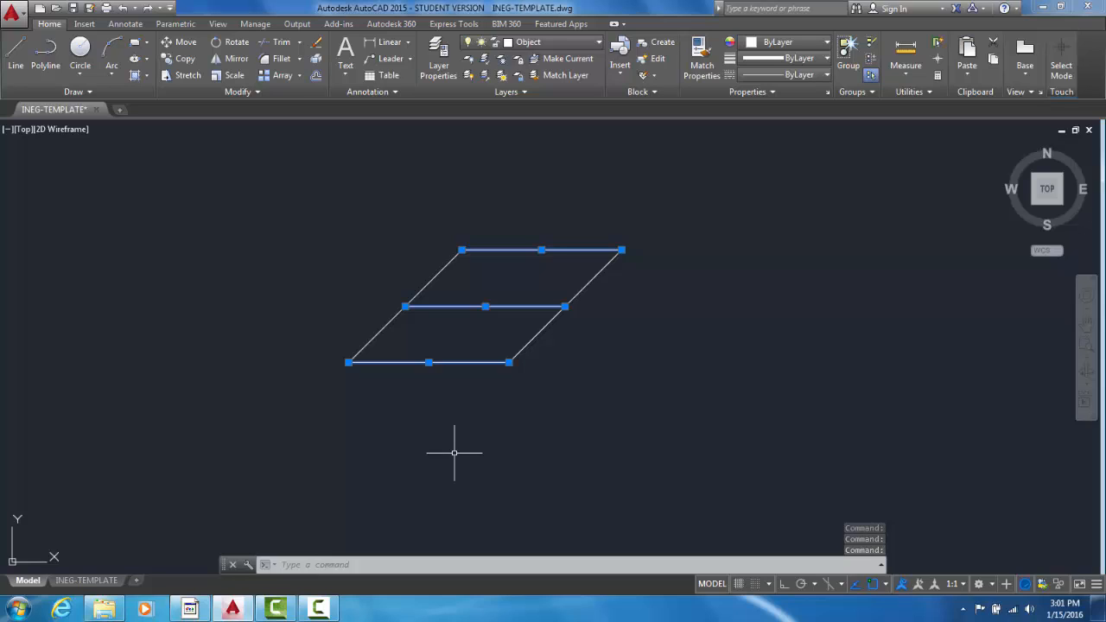
pyautogui.press('Delete')
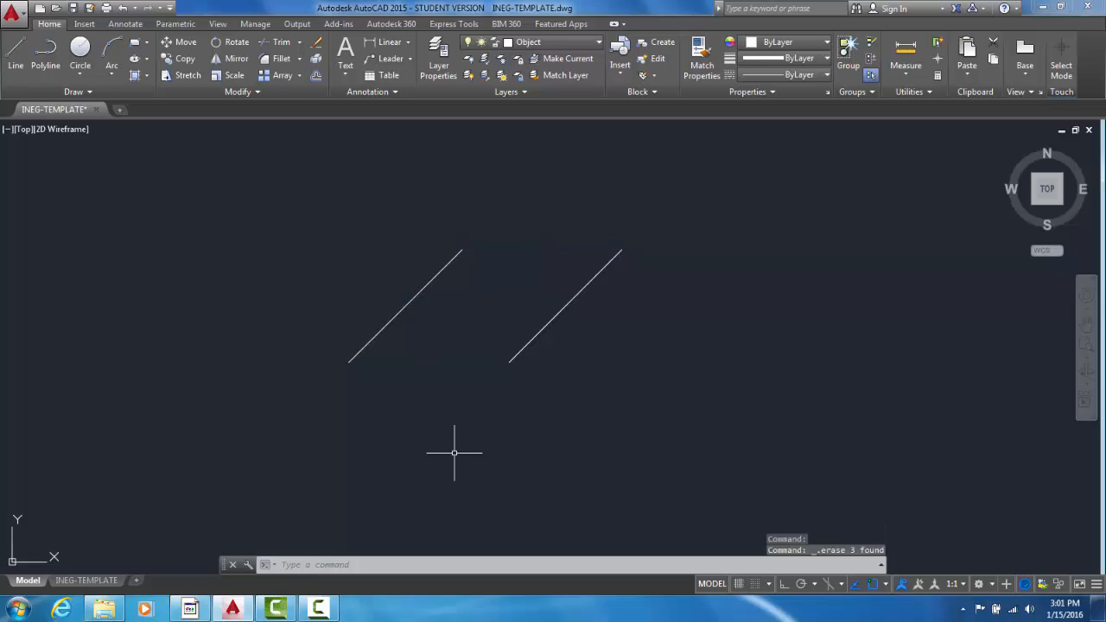
pyautogui.click(122, 10)
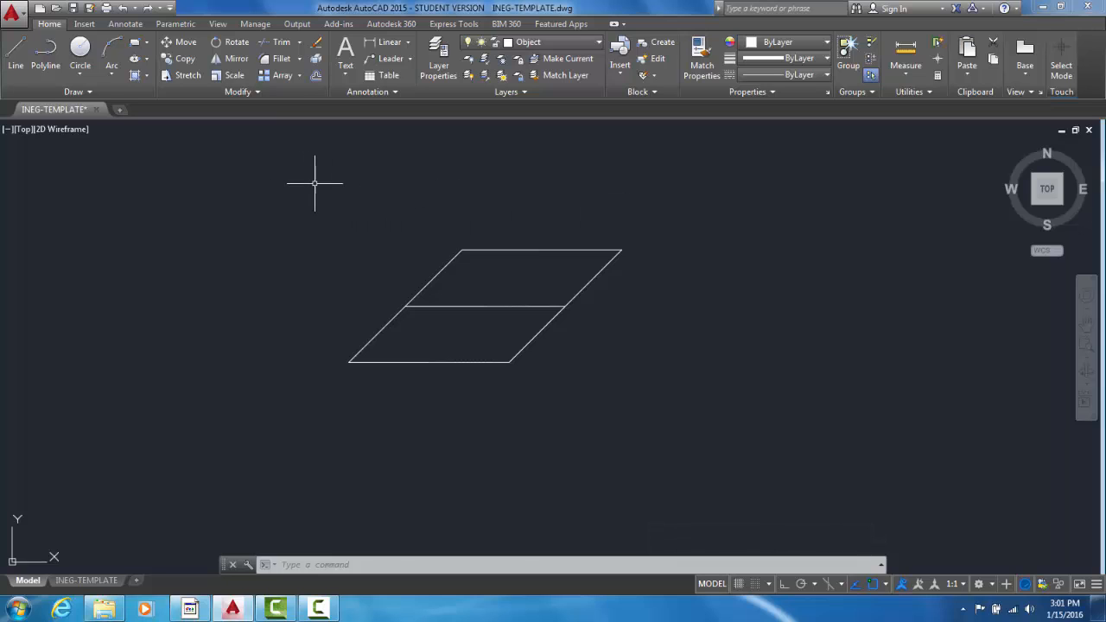
# Select the whole figure with a window lasso and clear it, and repeat around only the upper and right-hand sides.
pyautogui.moveTo(315, 183)
pyautogui.mouseDown()
pyautogui.moveTo(340, 172)
pyautogui.moveTo(578, 173)
pyautogui.moveTo(723, 314)
pyautogui.moveTo(626, 478)
pyautogui.moveTo(328, 439)
pyautogui.moveTo(267, 240)
pyautogui.moveTo(306, 181)
pyautogui.mouseUp()
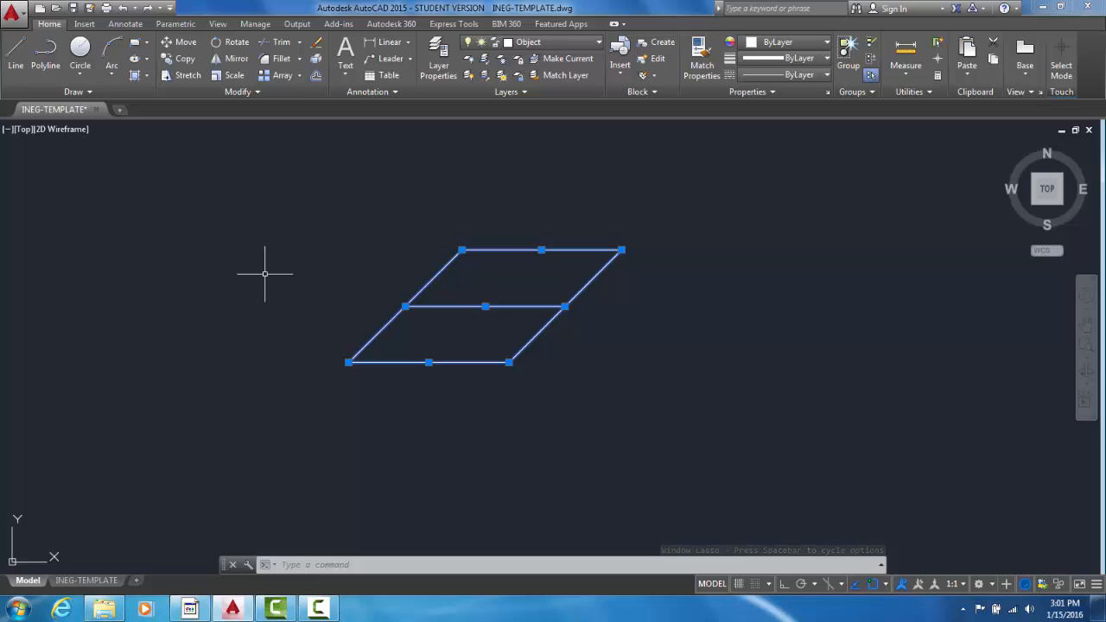
pyautogui.press('Escape')
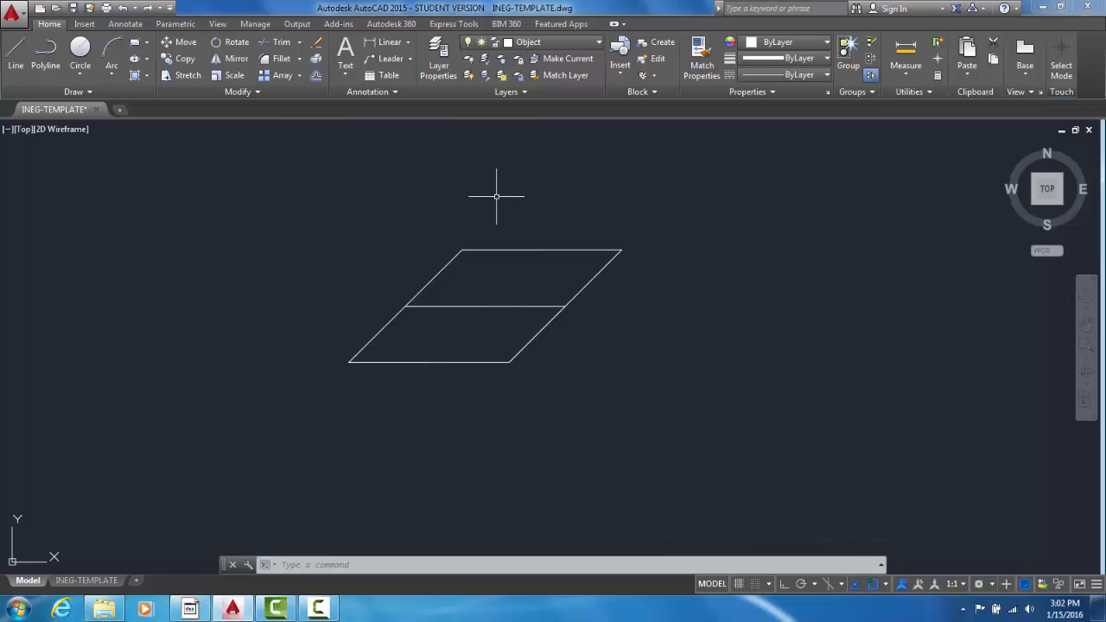
pyautogui.moveTo(497, 197)
pyautogui.mouseDown()
pyautogui.moveTo(568, 208)
pyautogui.moveTo(653, 252)
pyautogui.moveTo(647, 318)
pyautogui.moveTo(587, 363)
pyautogui.moveTo(520, 376)
pyautogui.moveTo(442, 298)
pyautogui.moveTo(447, 230)
pyautogui.moveTo(487, 197)
pyautogui.mouseUp()
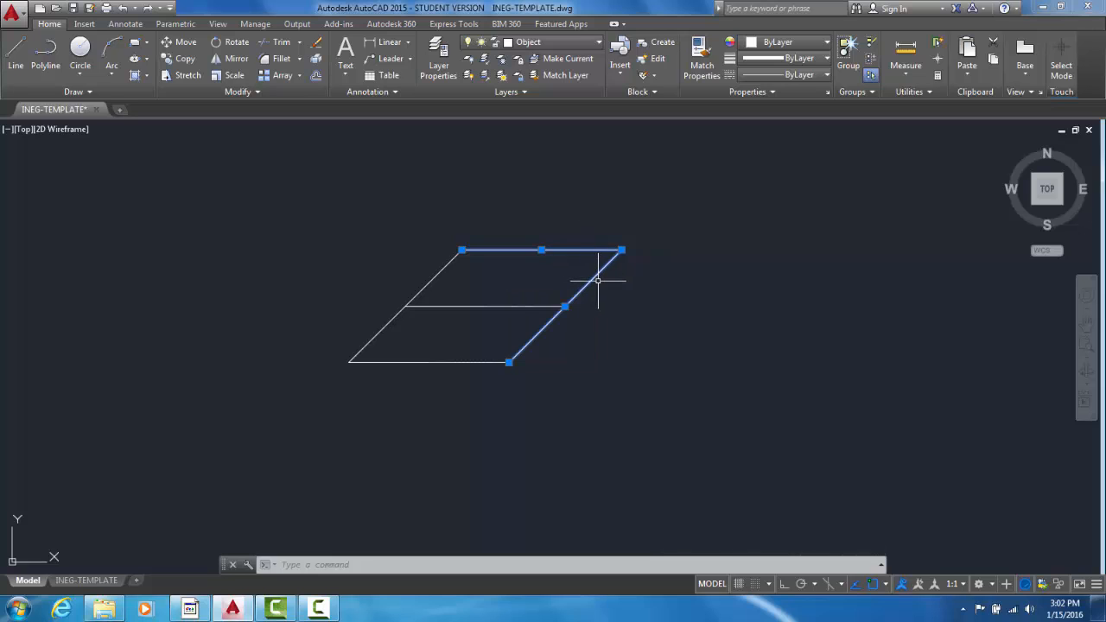
pyautogui.press('Escape')
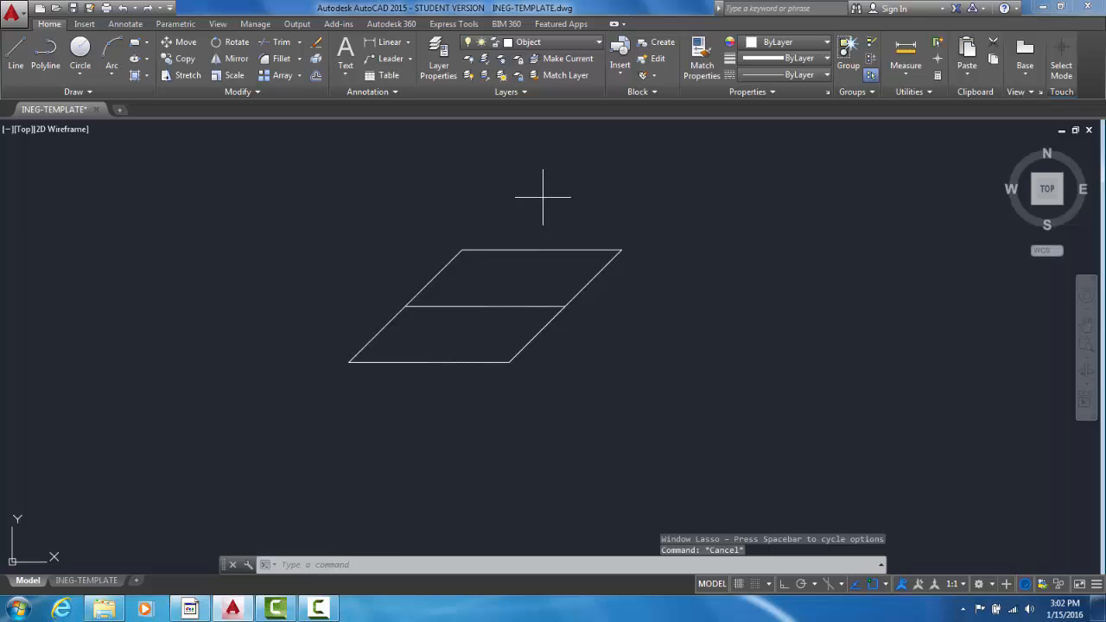
# Select all five lines with a crossing lasso that only partly encloses the parallelogram, and clear the selection.
pyautogui.moveTo(543, 197)
pyautogui.mouseDown()
pyautogui.moveTo(513, 188)
pyautogui.moveTo(434, 242)
pyautogui.moveTo(461, 353)
pyautogui.moveTo(595, 393)
pyautogui.moveTo(666, 322)
pyautogui.moveTo(658, 233)
pyautogui.moveTo(575, 181)
pyautogui.moveTo(556, 190)
pyautogui.mouseUp()
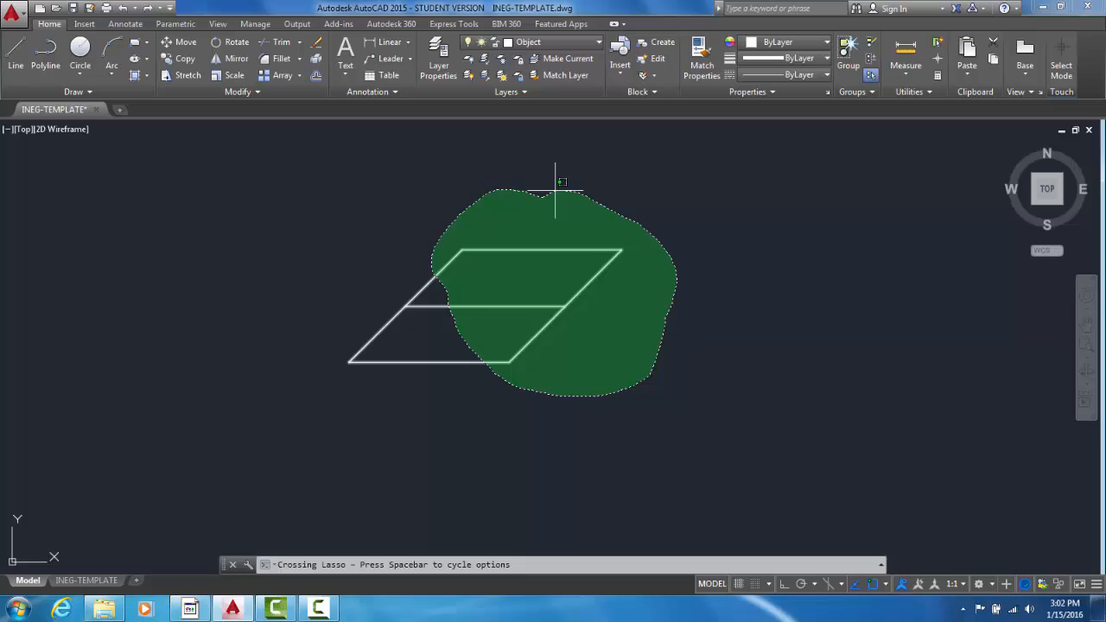
pyautogui.moveTo(556, 190); pyautogui.dragTo(555, 188)
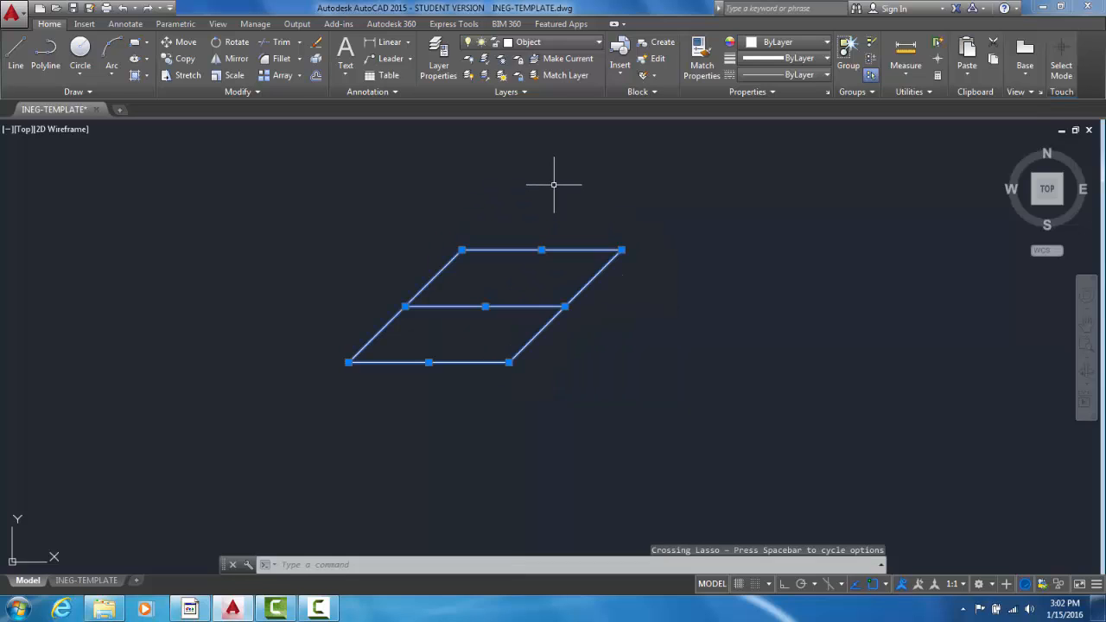
pyautogui.press('Escape')
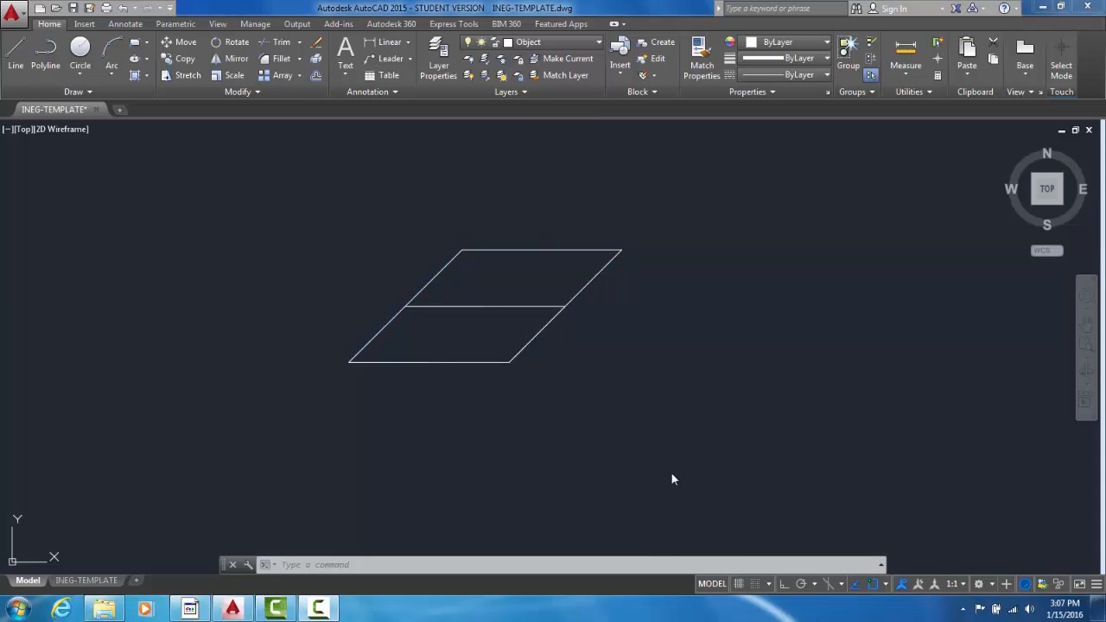
# Draw a Center, Radius circle with a radius of 1 to the right of the parallelogram.
pyautogui.click(84, 75)
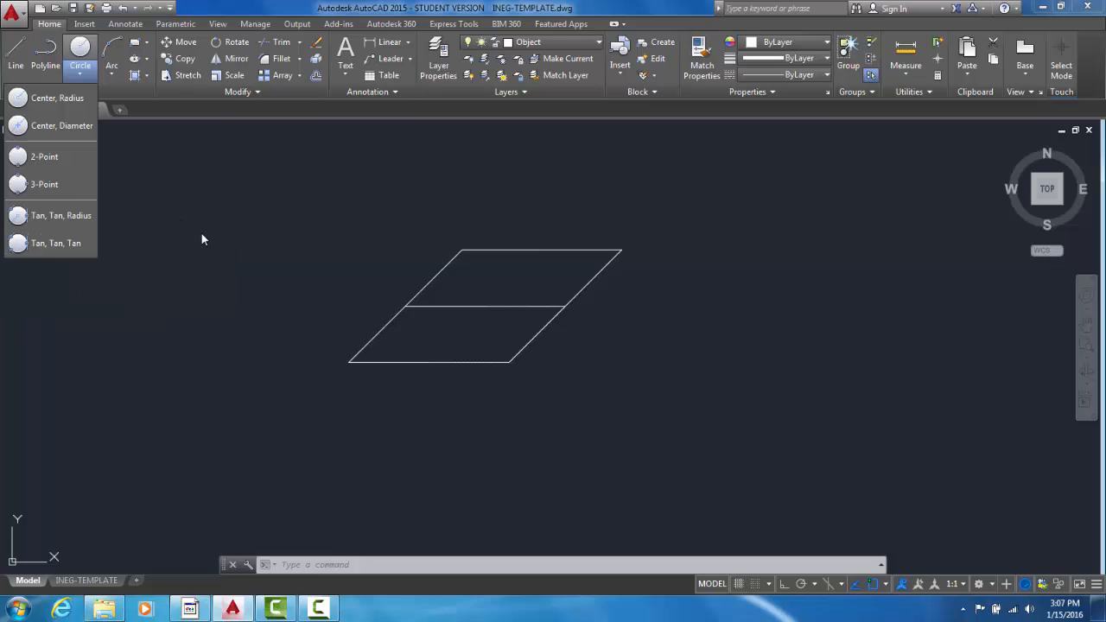
pyautogui.click(57, 99)
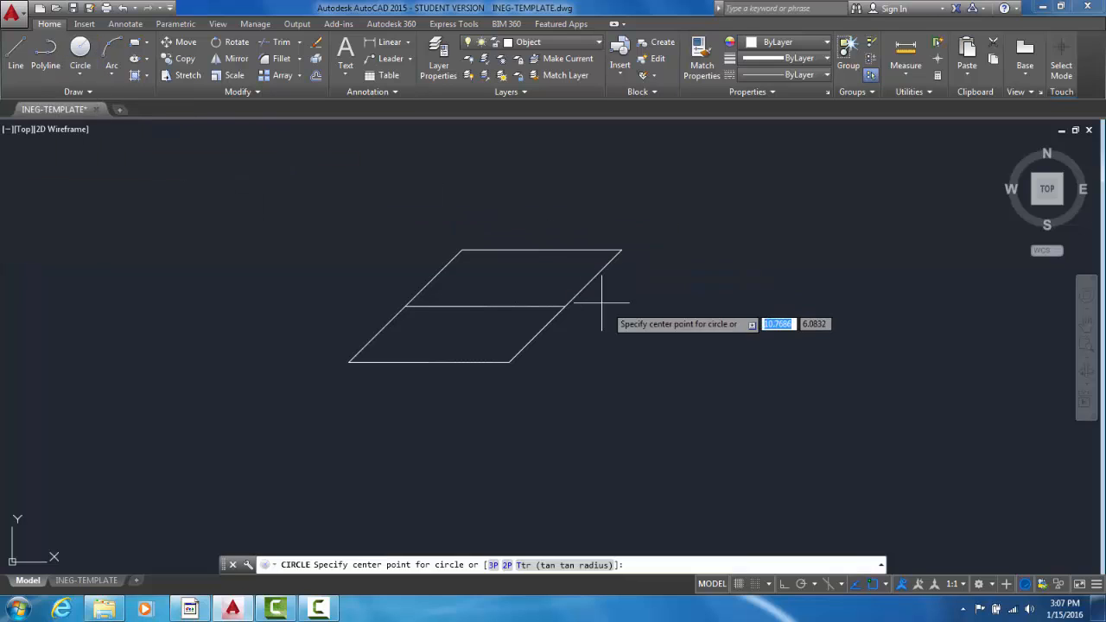
pyautogui.click(744, 293)
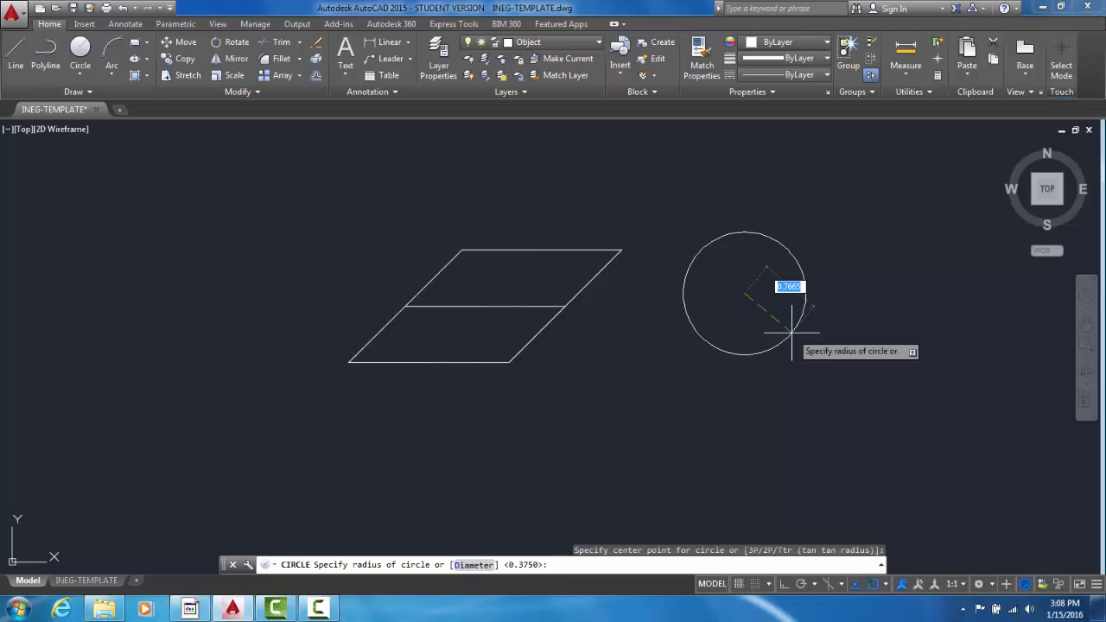
pyautogui.write('1')
pyautogui.press('Return')
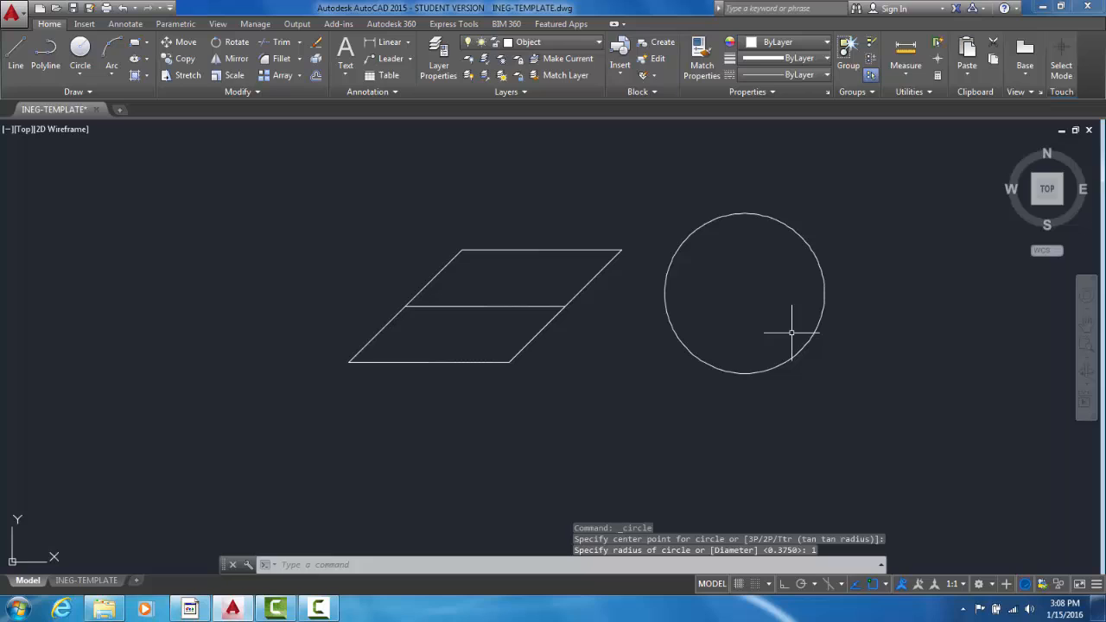
# Measure the radius of the circle beside the parallelogram, and leave the measuring command.
pyautogui.click(906, 70)
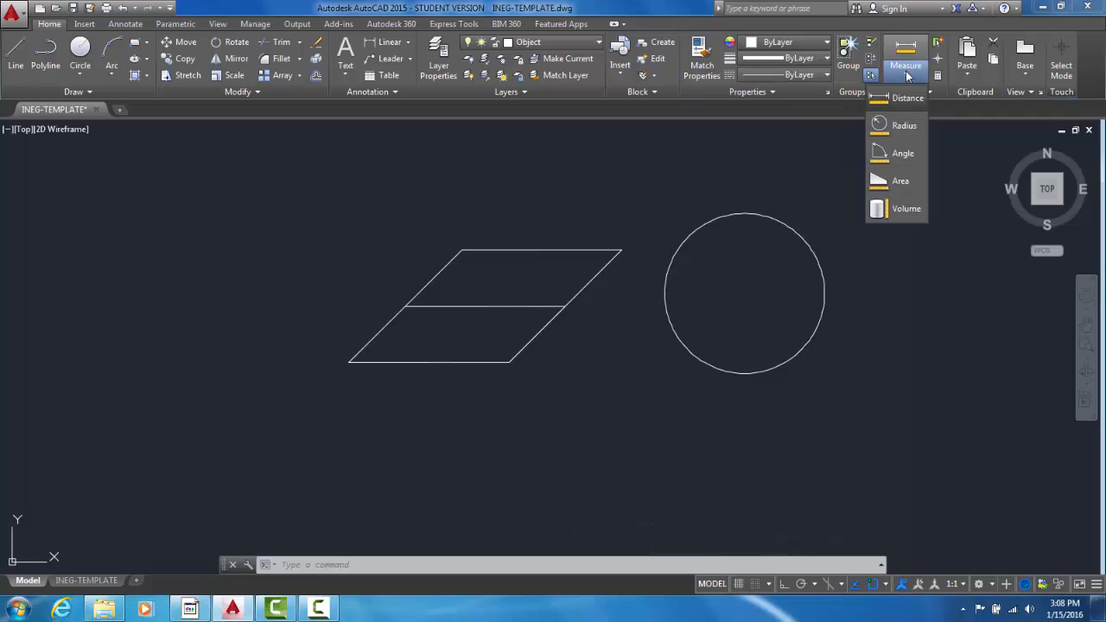
pyautogui.click(904, 126)
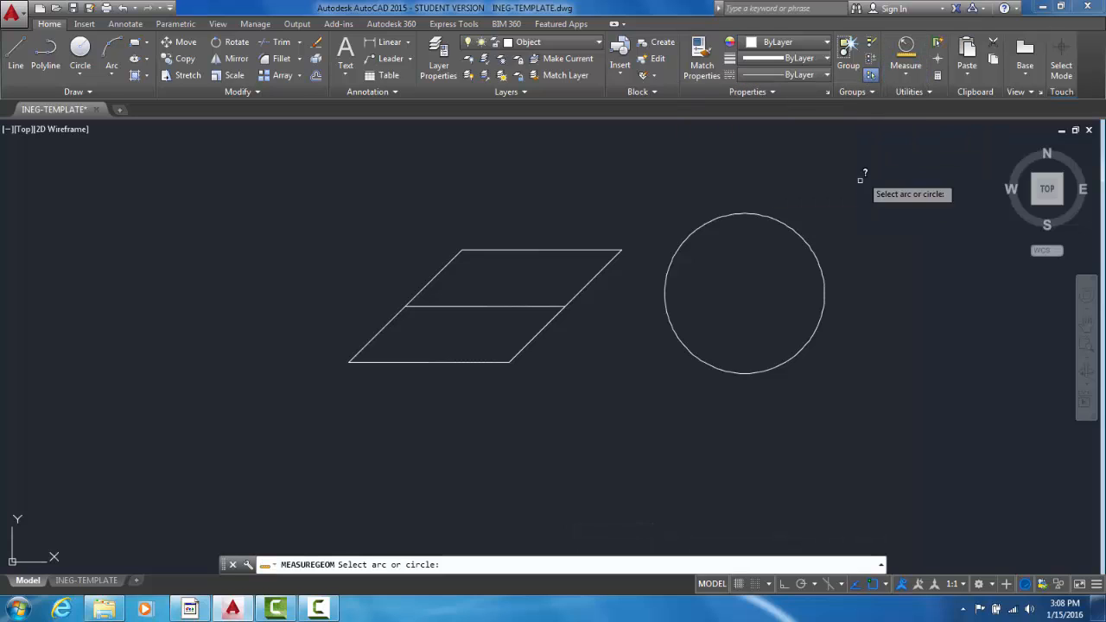
pyautogui.click(808, 249)
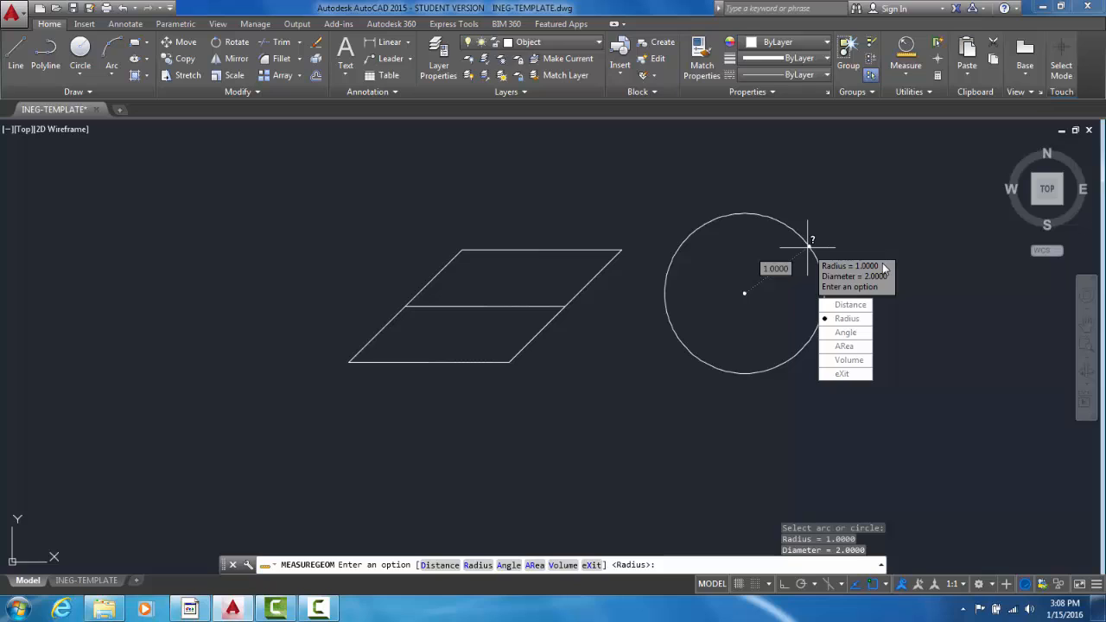
pyautogui.press('Escape')
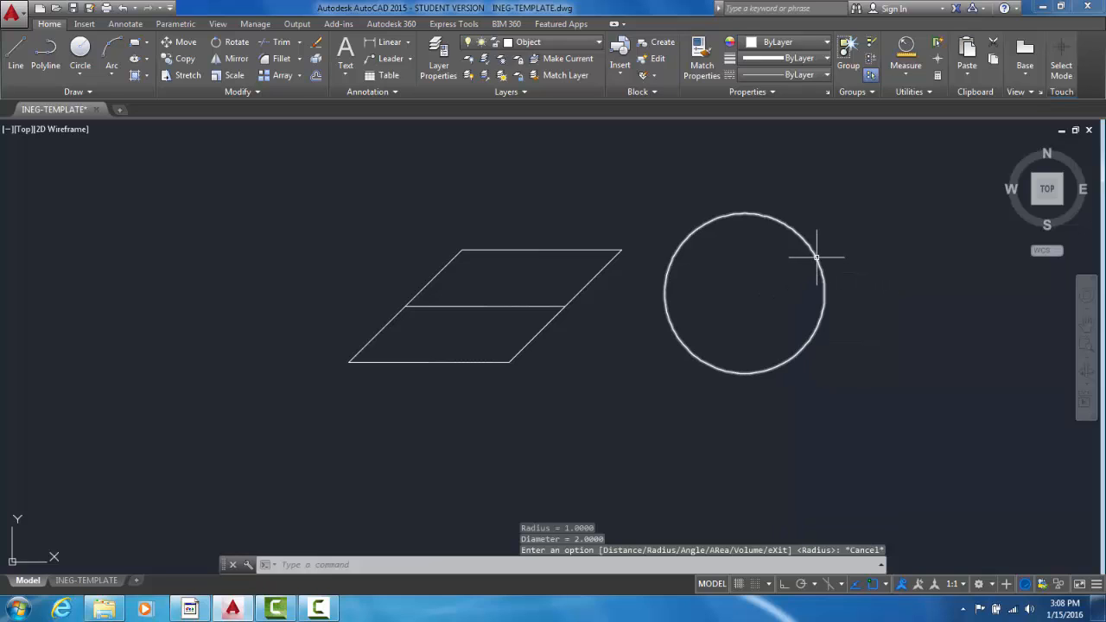
# Show the circle's quick properties to check its radius, diameter and area, and close them with the selection cleared.
pyautogui.moveTo(815, 257)
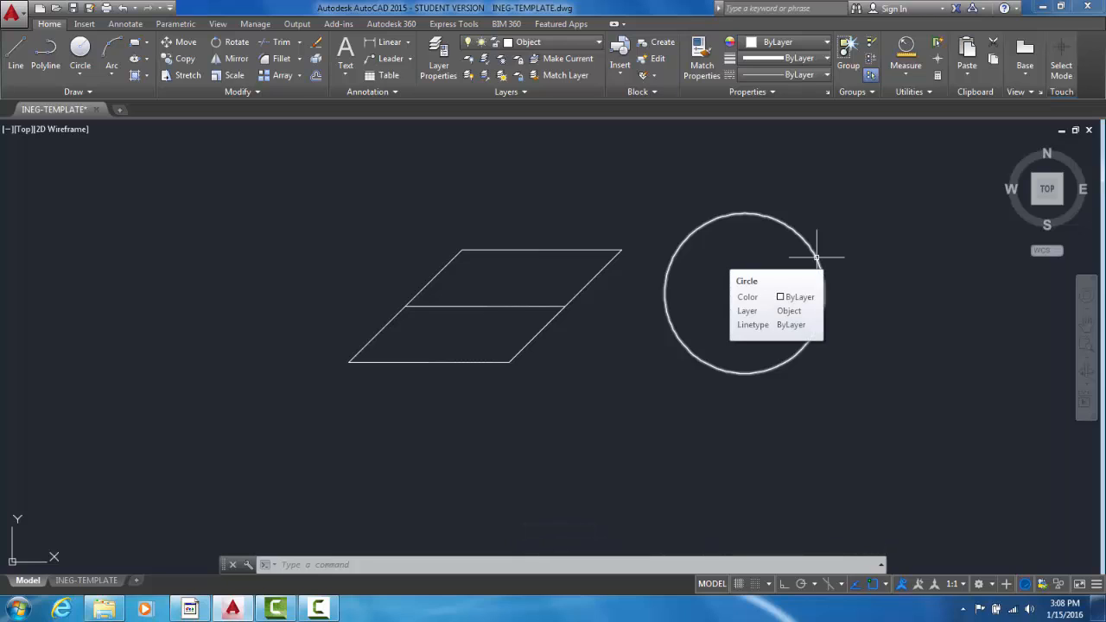
pyautogui.click(815, 257)
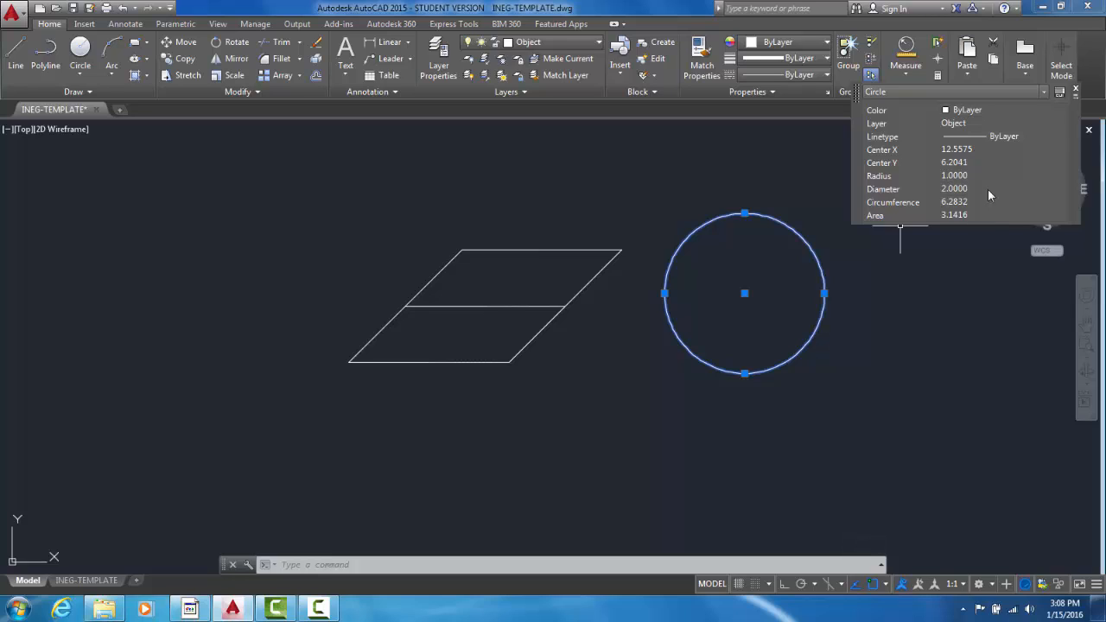
pyautogui.click(1076, 92)
pyautogui.press('Escape')
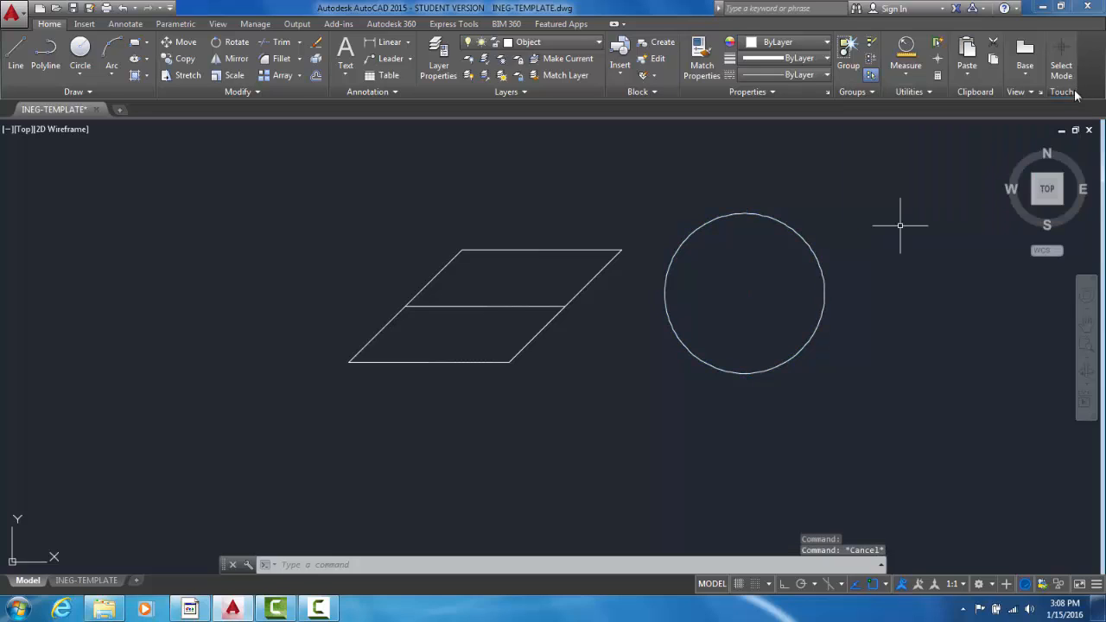
# Draw a Tan, Tan, Radius circle of radius 0.25 tangent to the parallelogram's upper-left slanted side and top edge, and erase it.
pyautogui.click(79, 76)
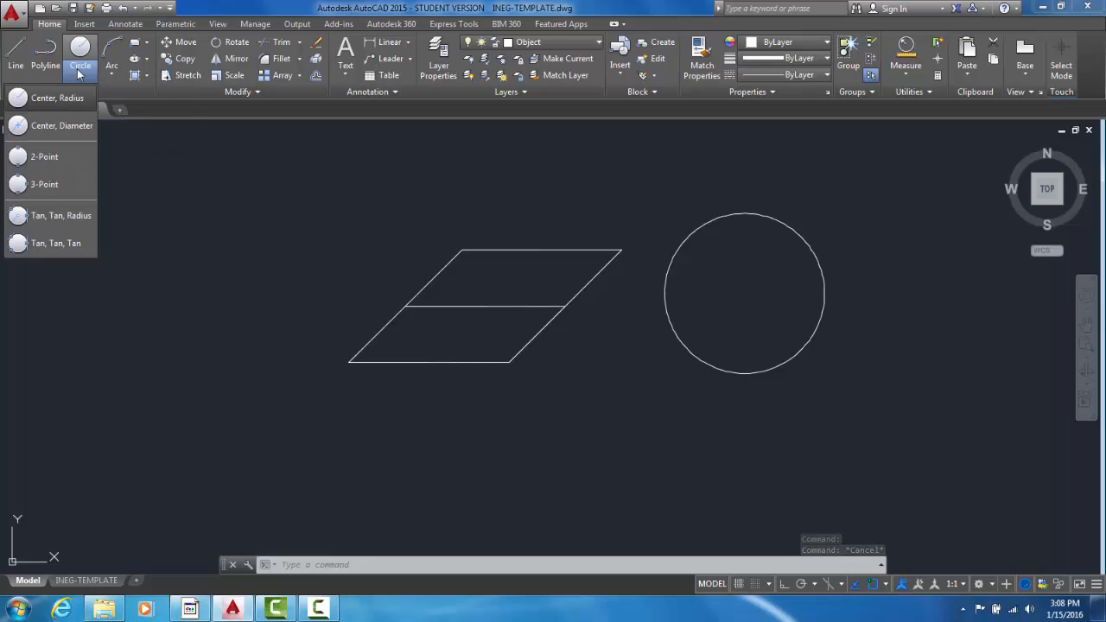
pyautogui.click(54, 216)
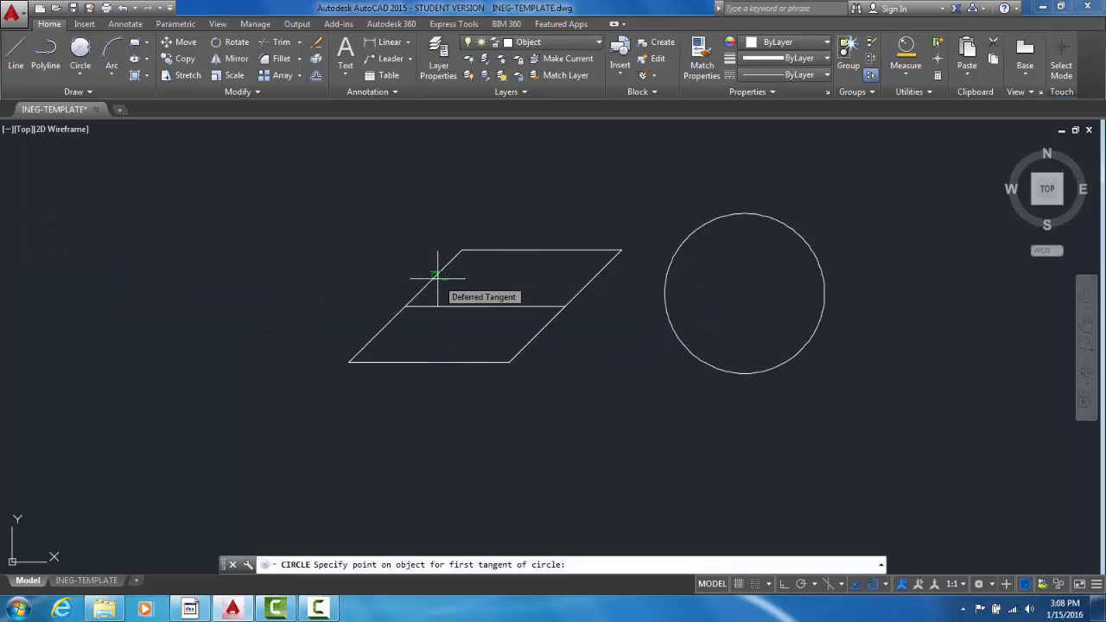
pyautogui.click(437, 278)
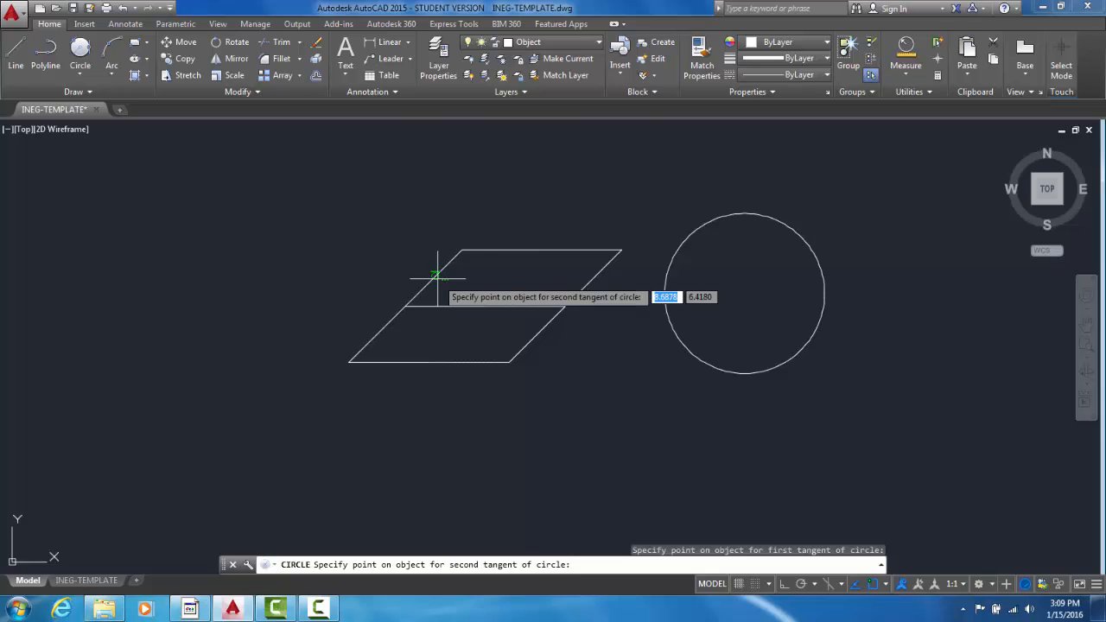
pyautogui.click(509, 250)
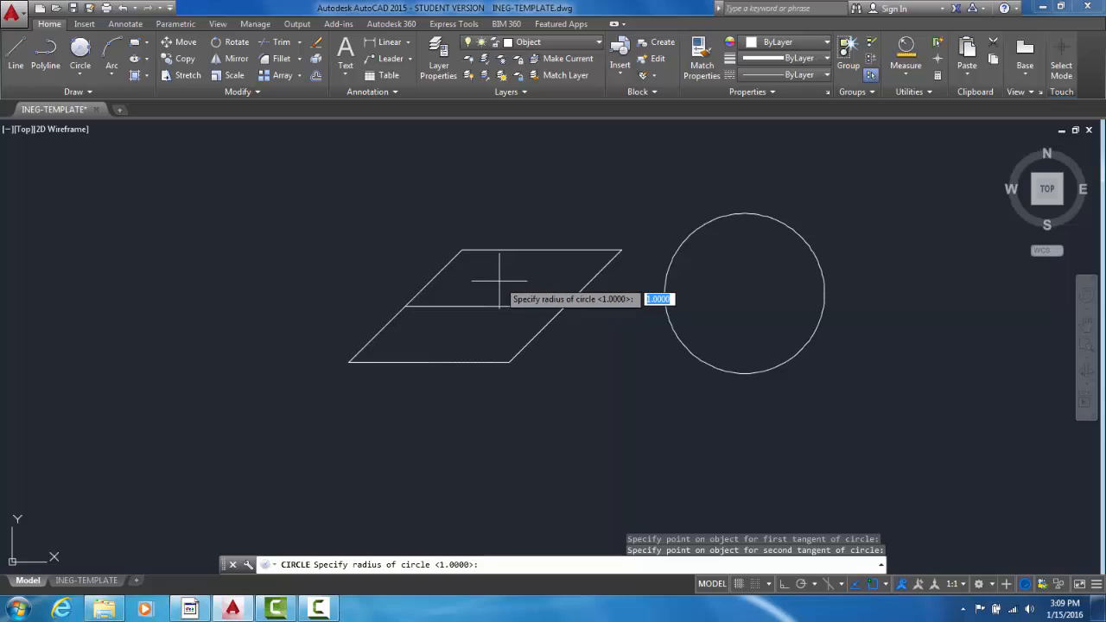
pyautogui.write('.25')
pyautogui.press('Return')
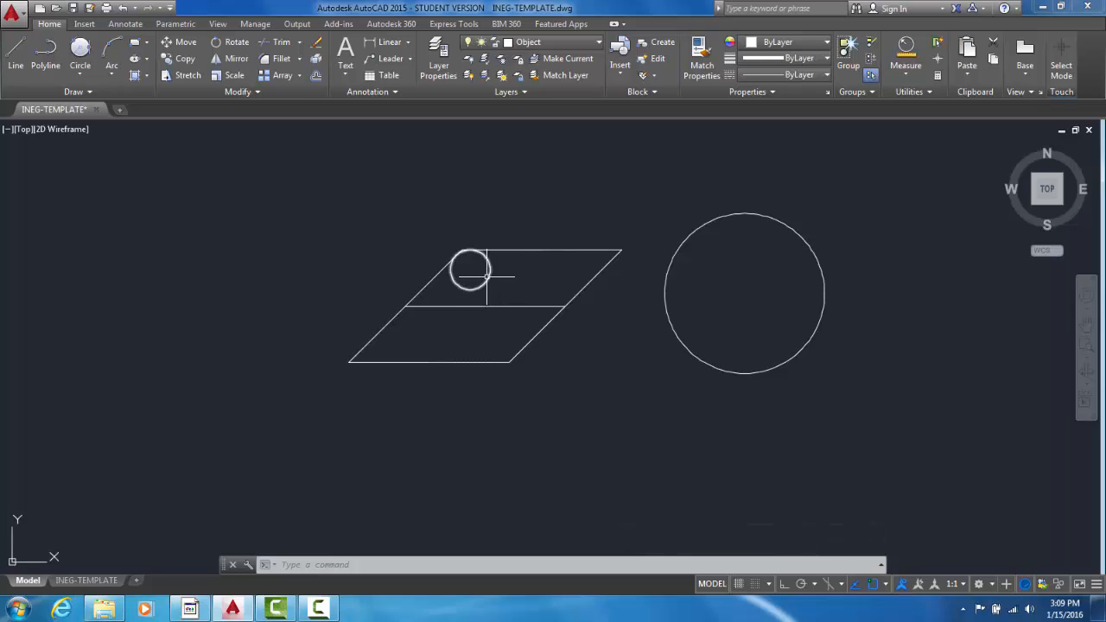
pyautogui.click(490, 276)
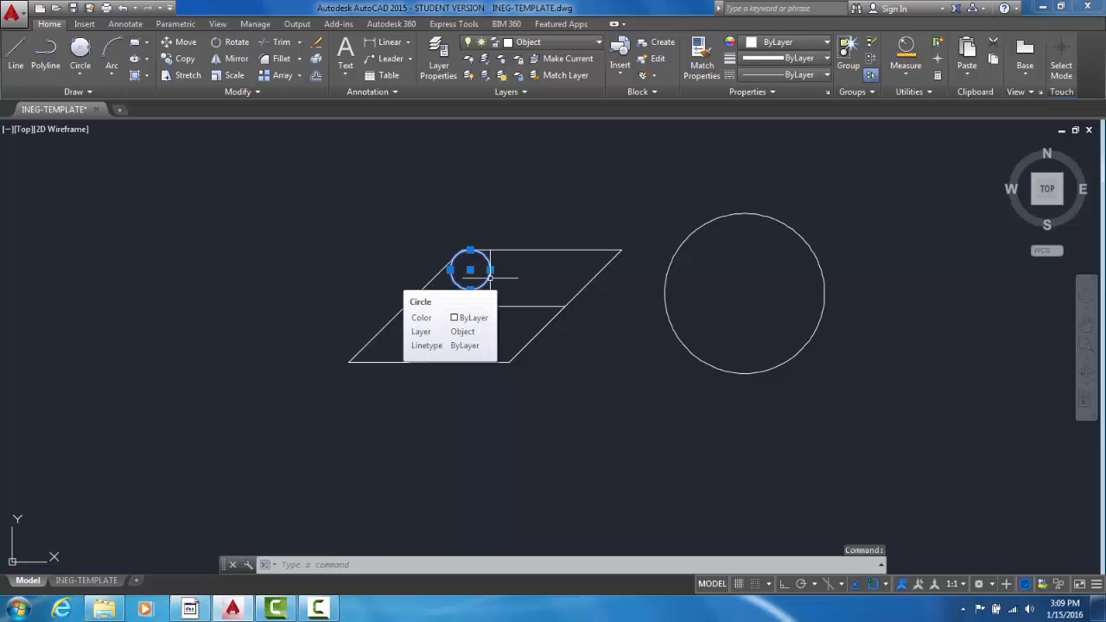
pyautogui.press('Delete')
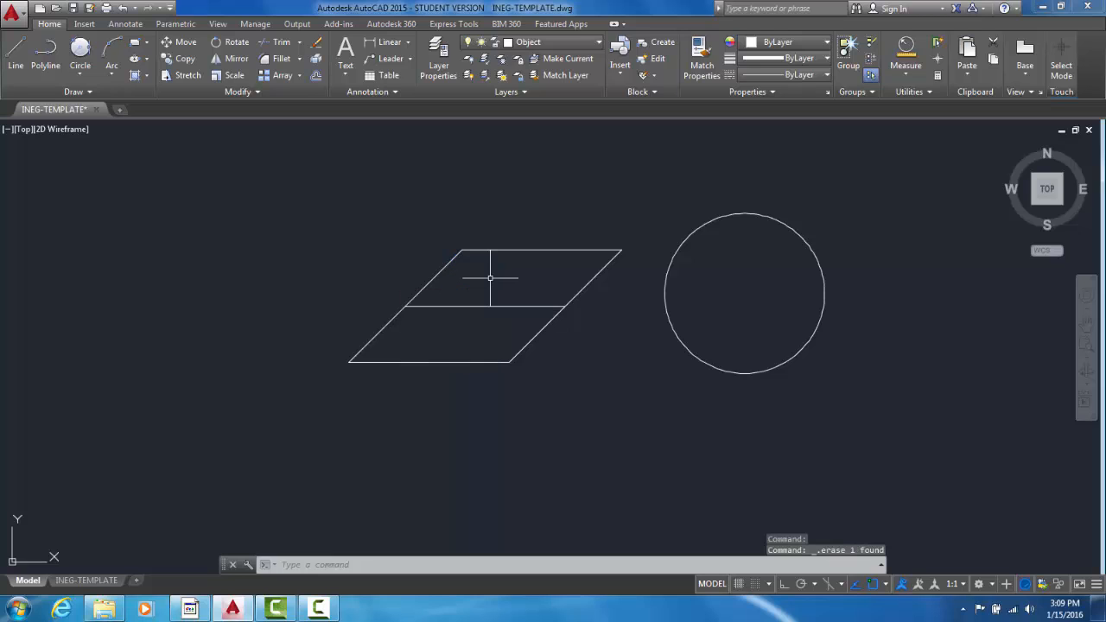
# Look up the help article for the 2-Point circle command, and close the help window.
pyautogui.click(86, 74)
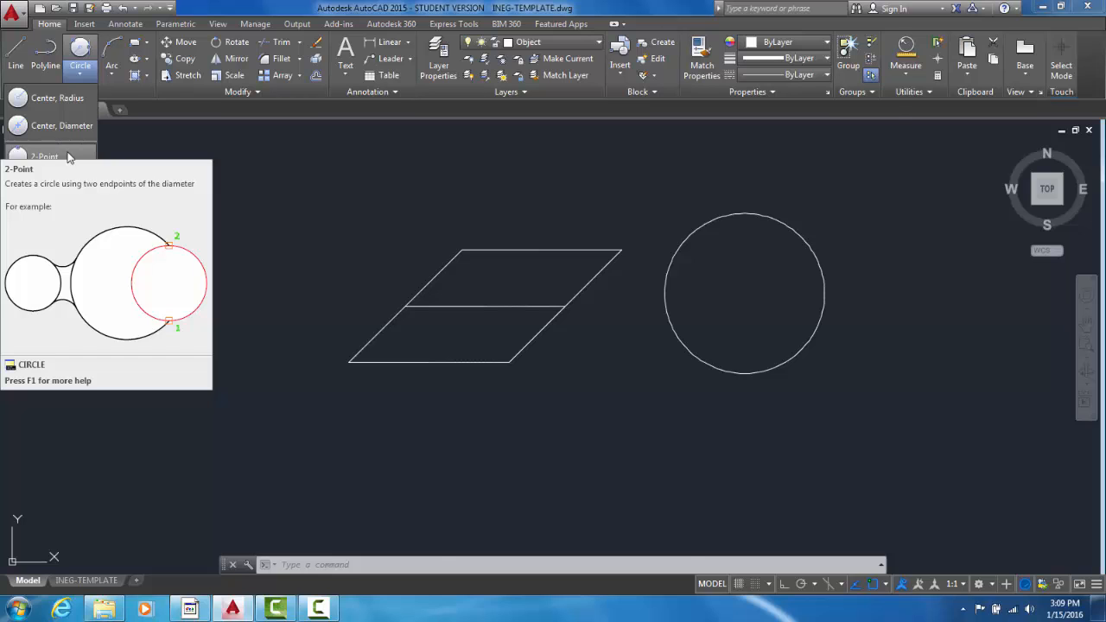
pyautogui.press('F1')
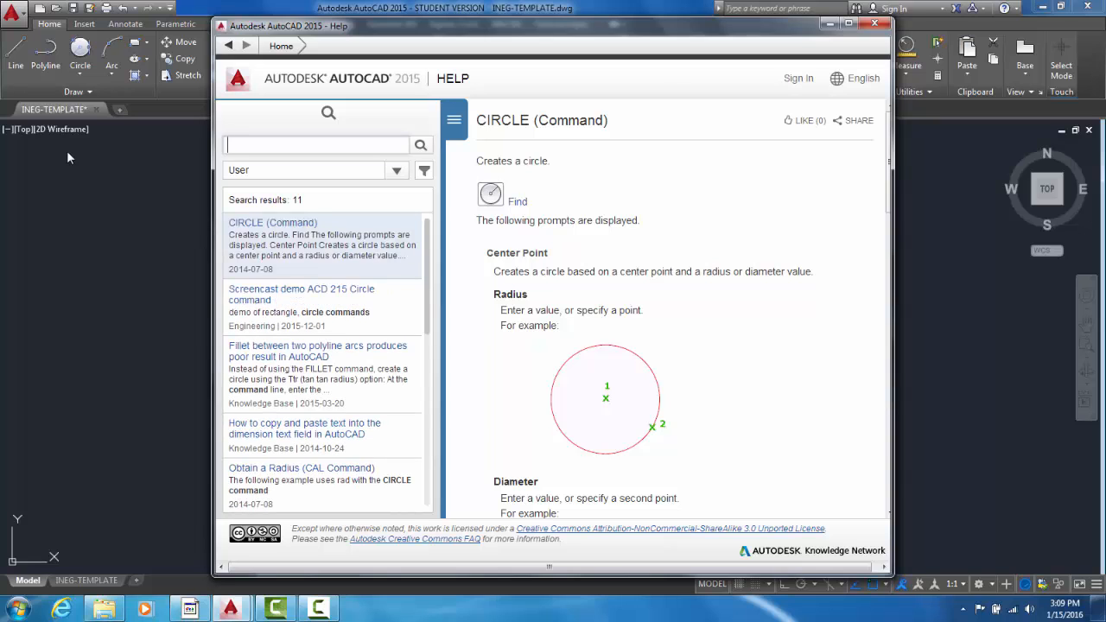
pyautogui.click(877, 27)
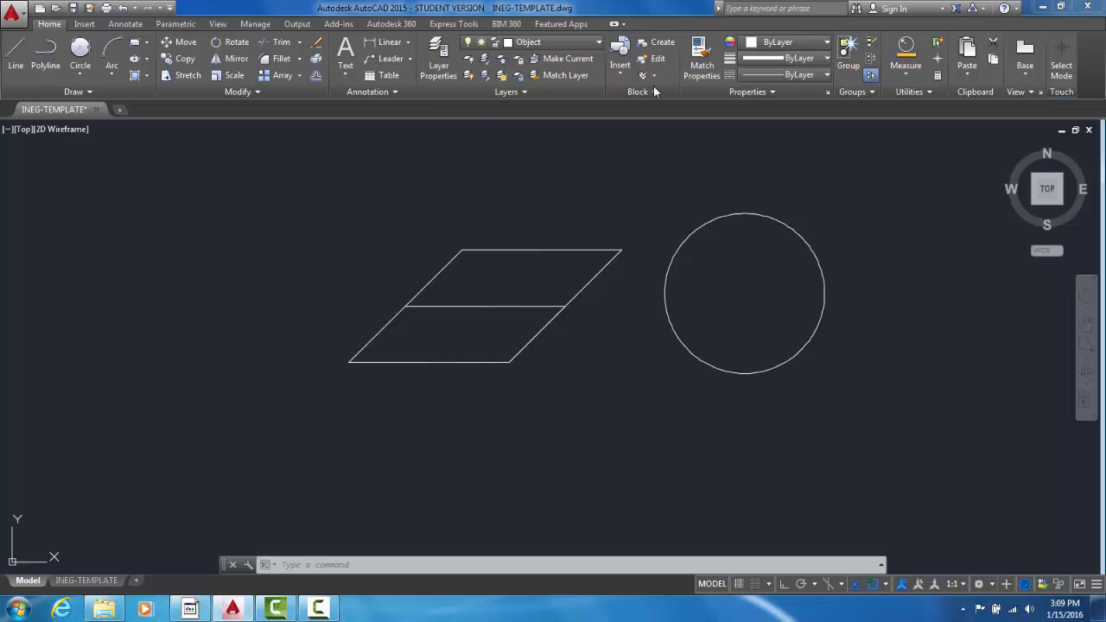
pyautogui.click(117, 74)
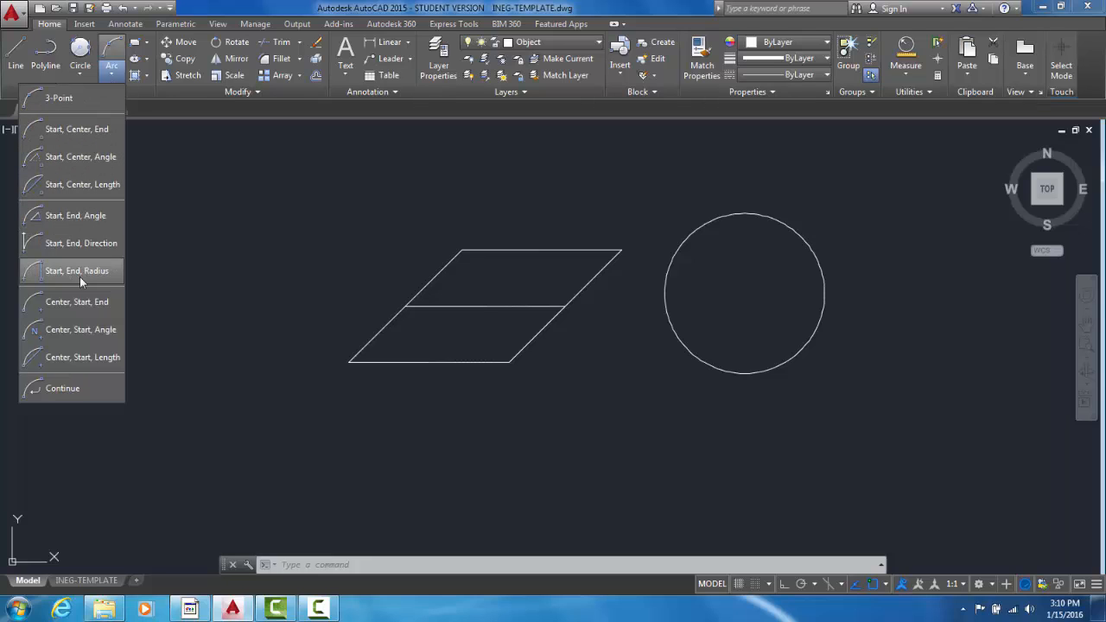
pyautogui.click(113, 76)
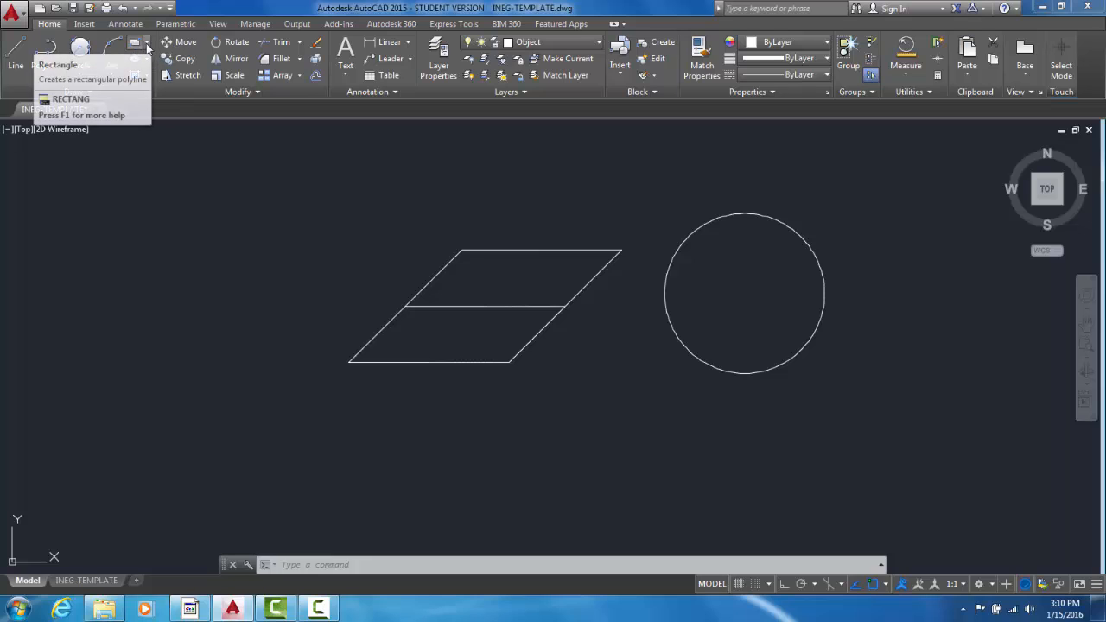
# Draw a rectangle from two opposite corners, in the empty space to the left of the parallelogram.
pyautogui.click(147, 47)
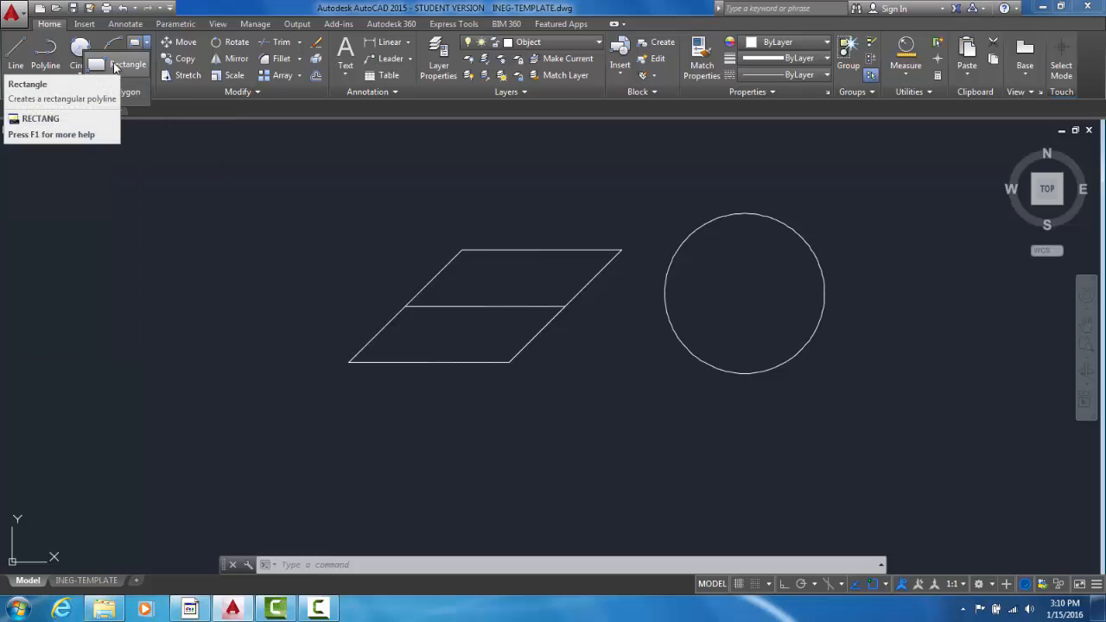
pyautogui.click(115, 67)
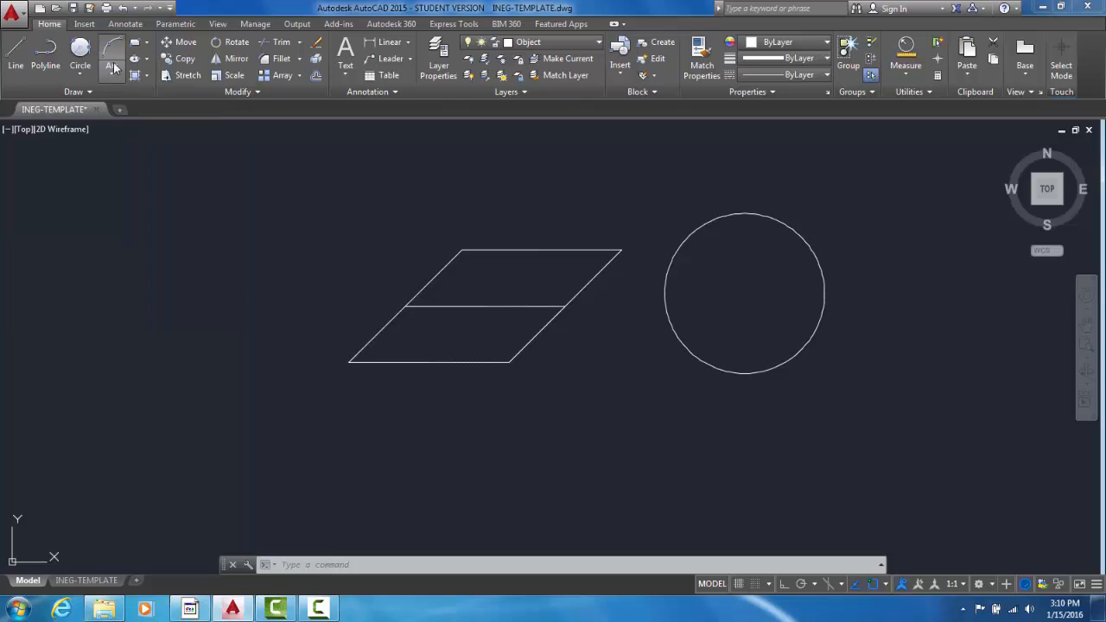
pyautogui.click(152, 310)
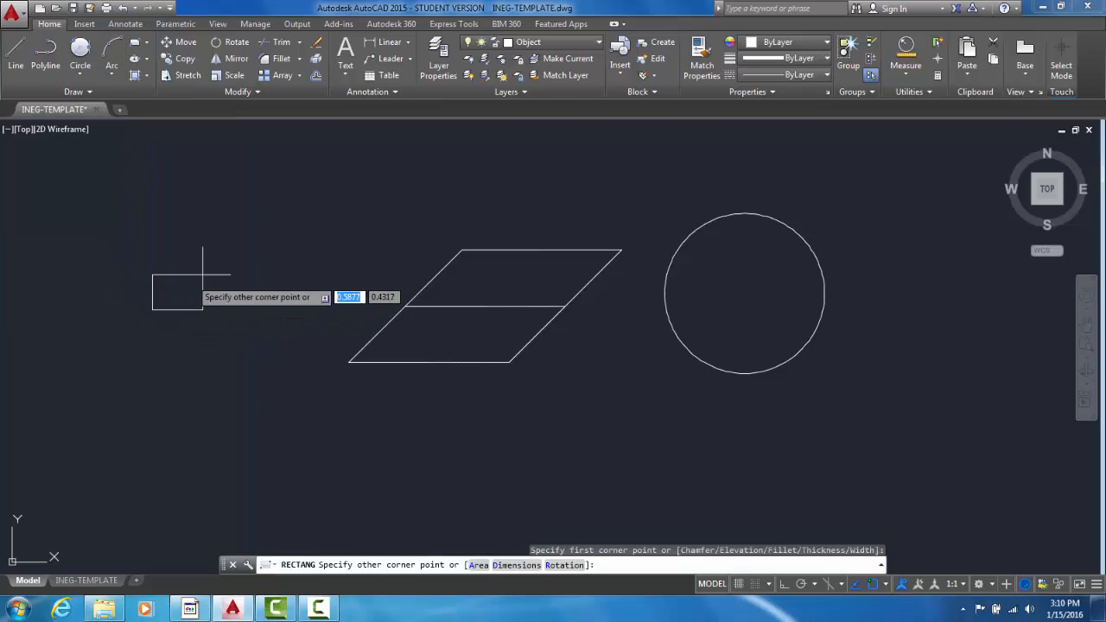
pyautogui.click(356, 188)
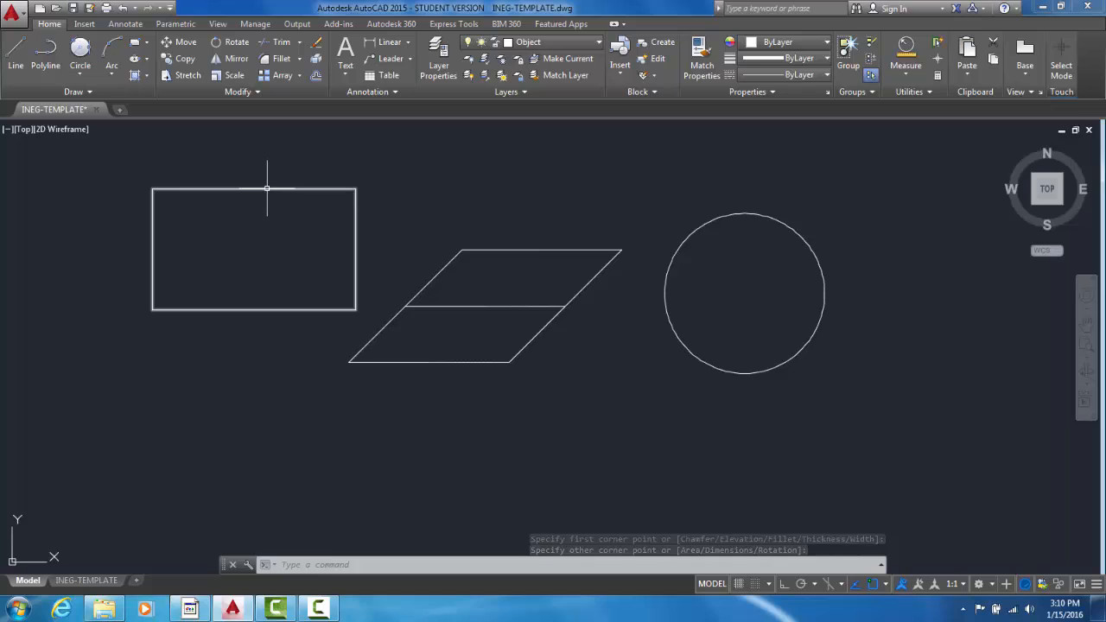
# Check that the rectangle is a single polyline by selecting it at its top and right edges, clearing the selection each time.
pyautogui.moveTo(266, 189)
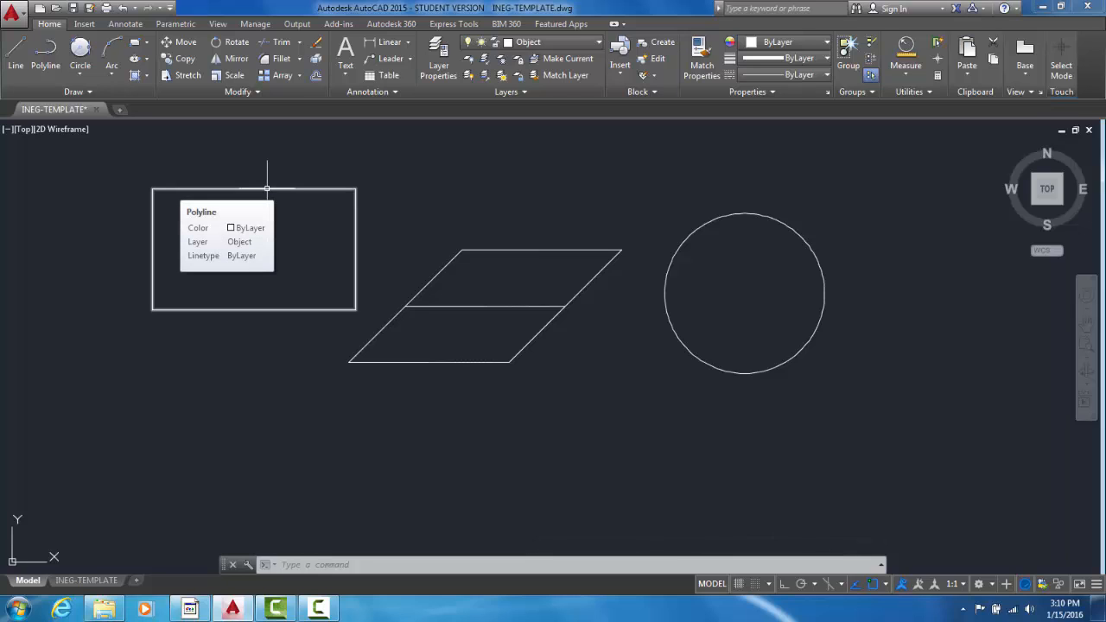
pyautogui.click(266, 188)
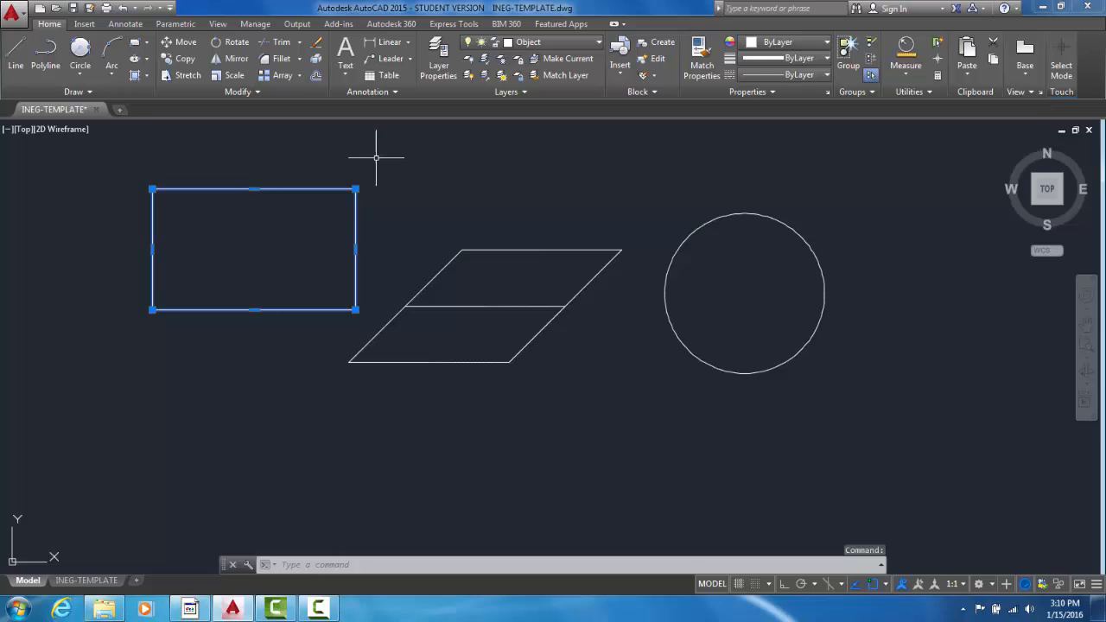
pyautogui.press('Escape')
pyautogui.click(356, 217)
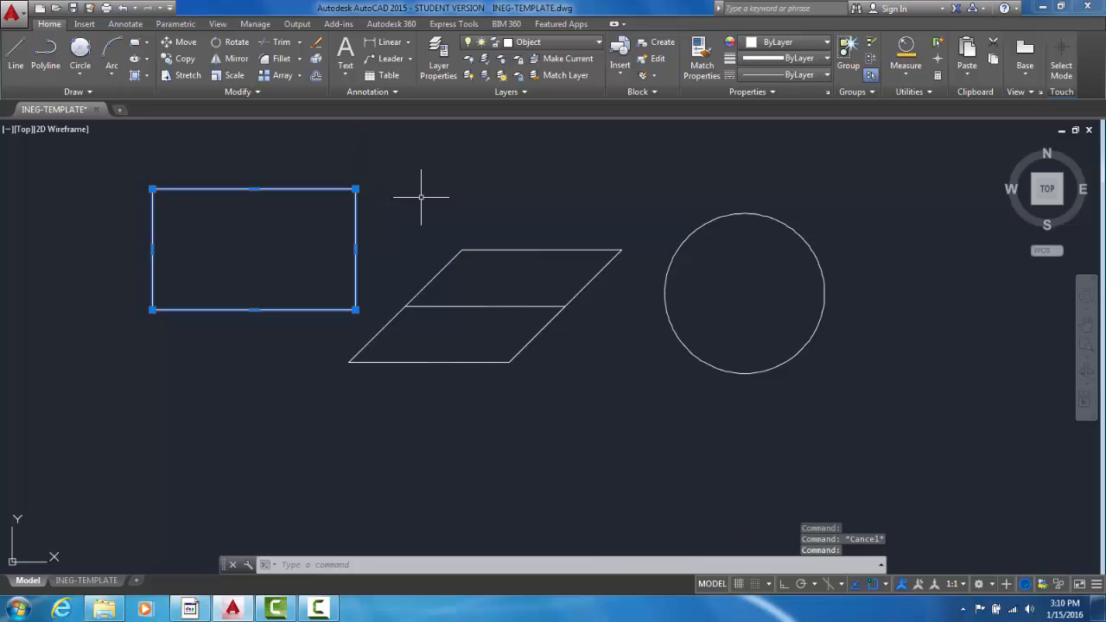
pyautogui.press('Escape')
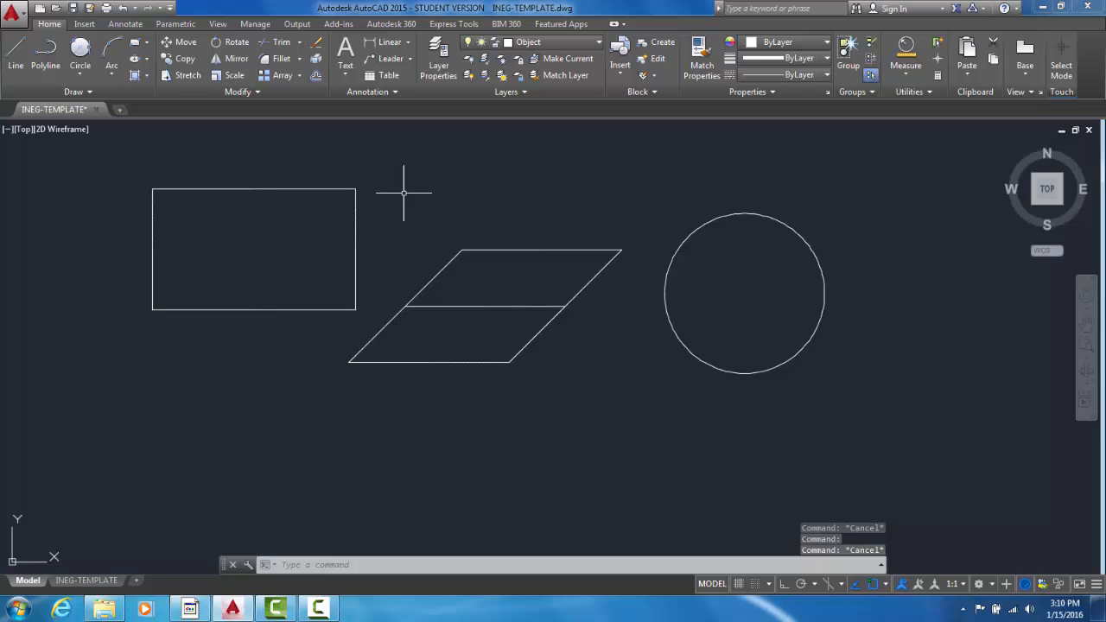
# Explode the rectangle into separate lines and erase its top edge.
pyautogui.click(316, 60)
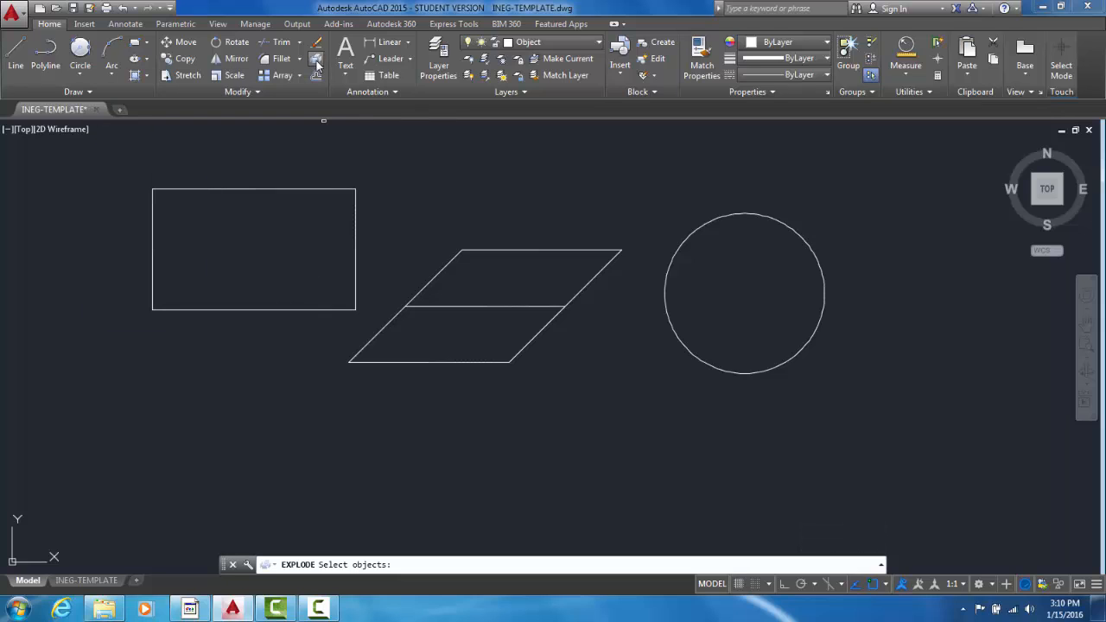
pyautogui.click(309, 187)
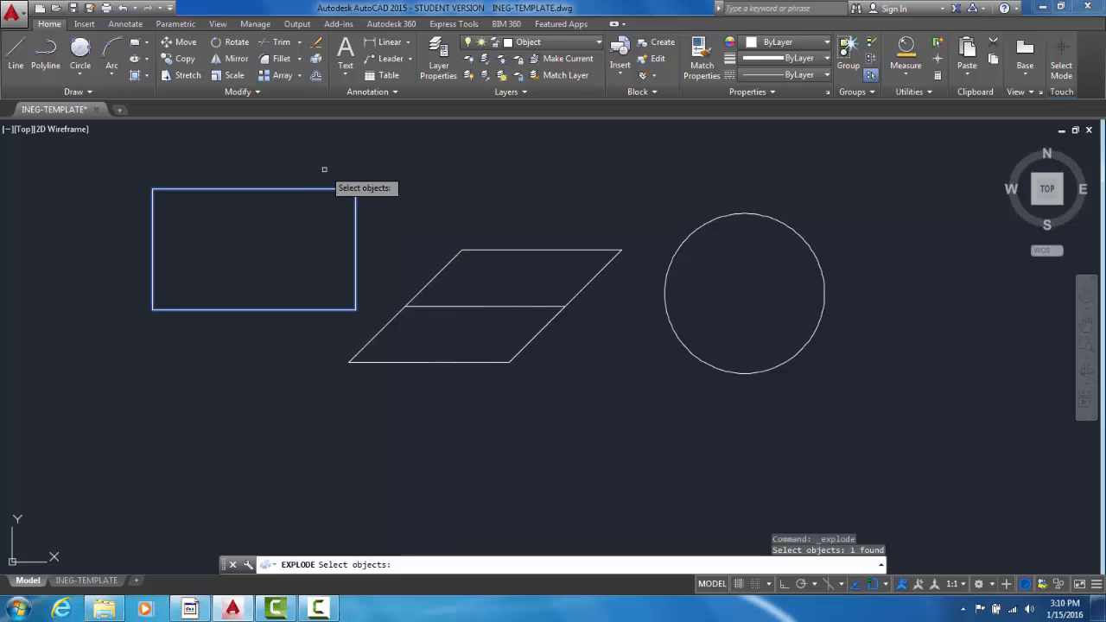
pyautogui.press('Return')
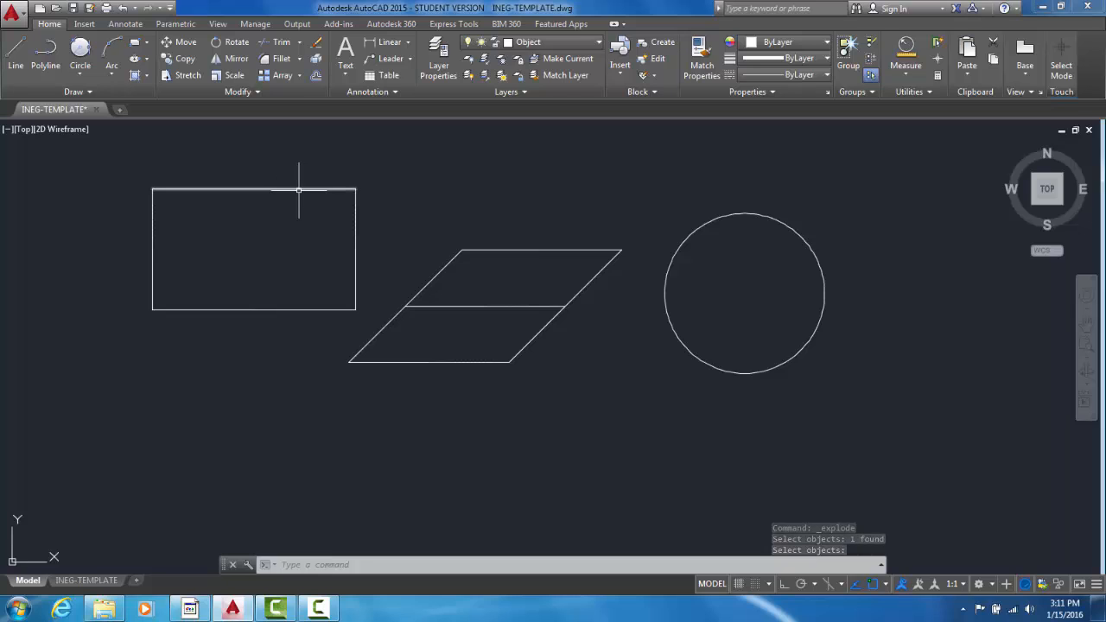
pyautogui.click(300, 189)
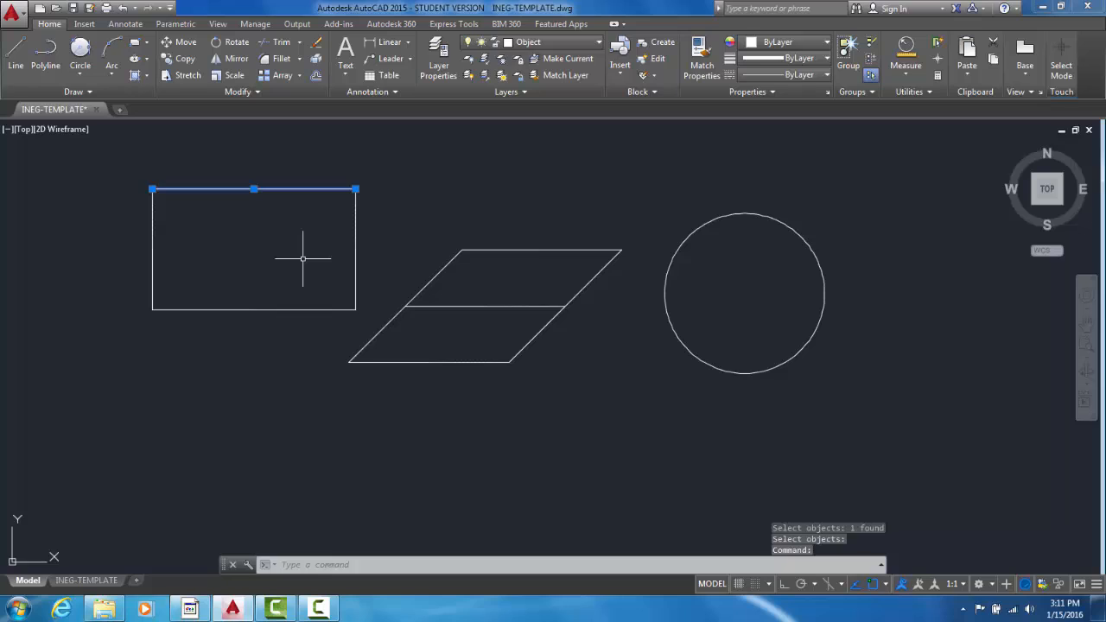
pyautogui.press('Delete')
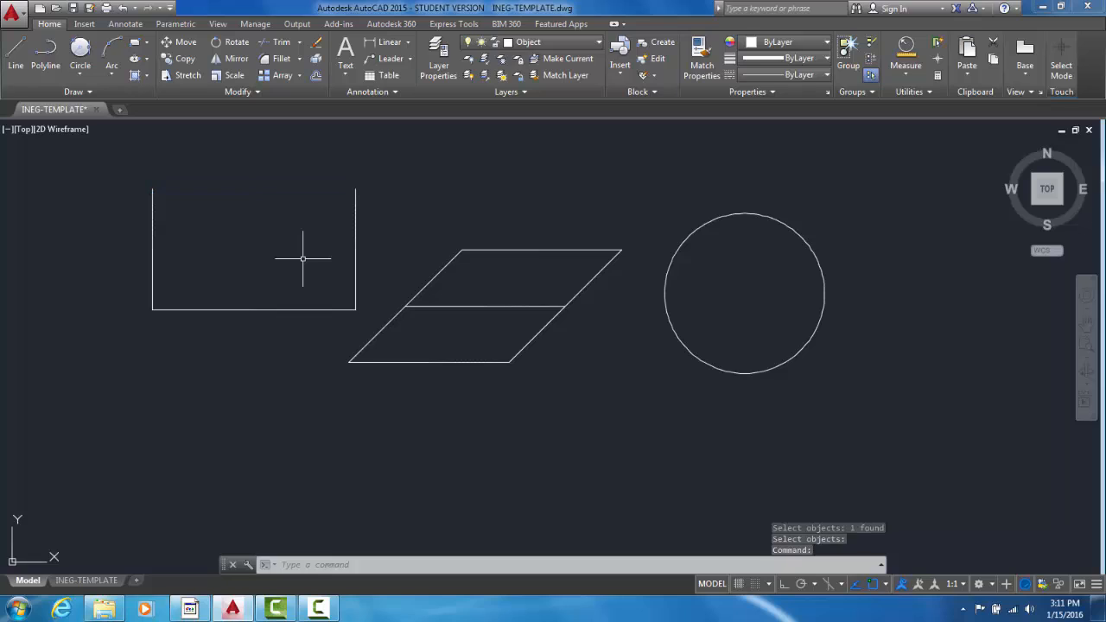
pyautogui.click(147, 62)
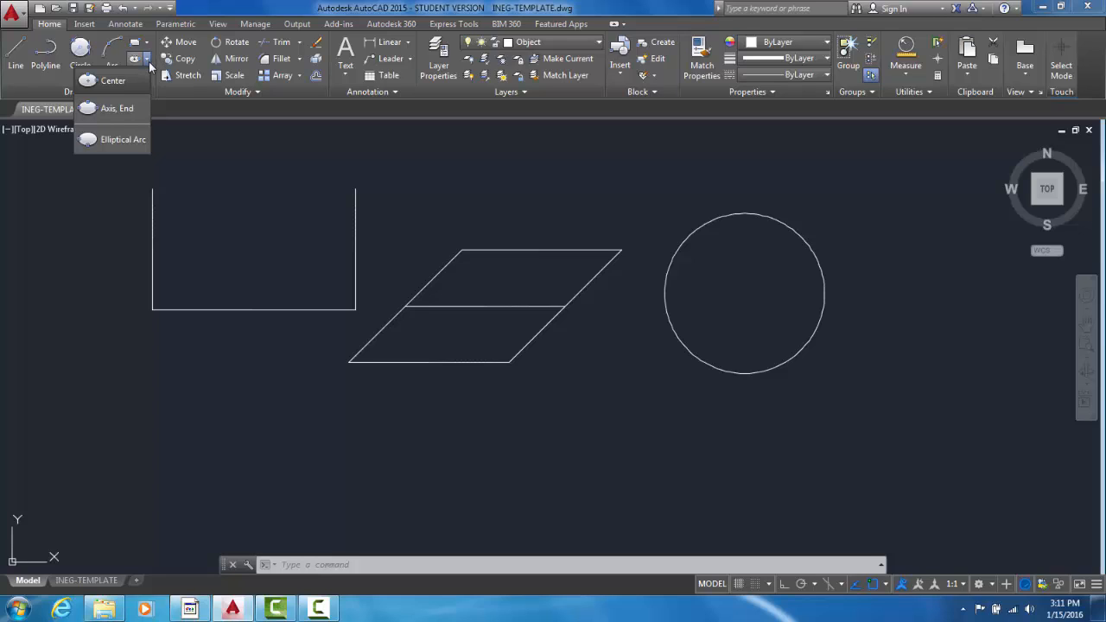
pyautogui.click(149, 64)
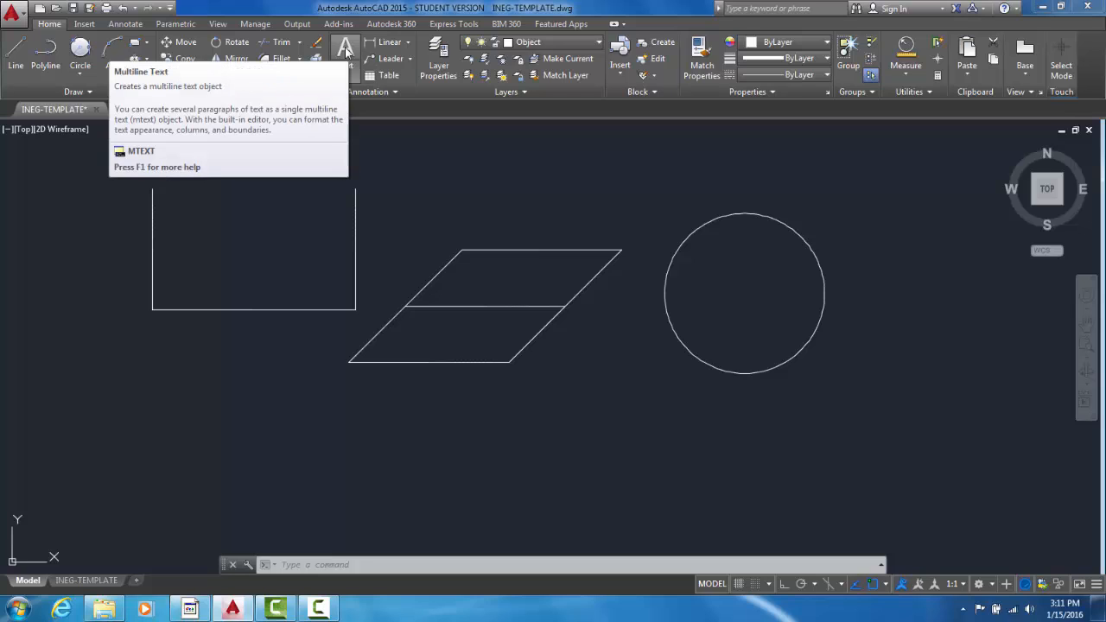
# Add multiline text reading "Welcome to INEG 2513!" below the parallelogram and circle, and widen its box so it fits on one line.
pyautogui.click(345, 74)
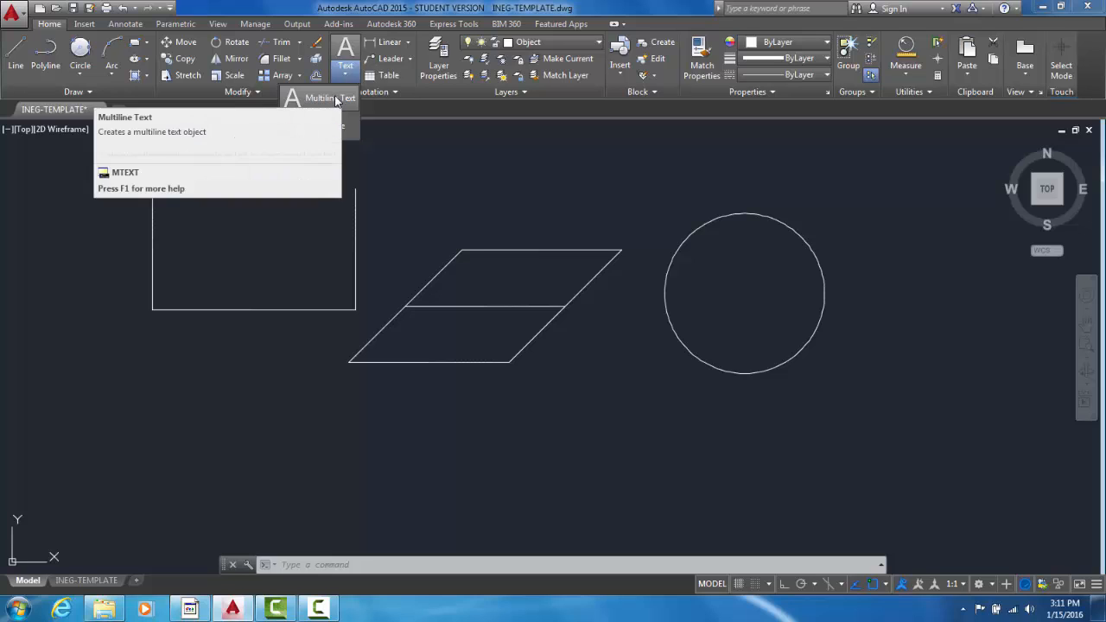
pyautogui.click(336, 101)
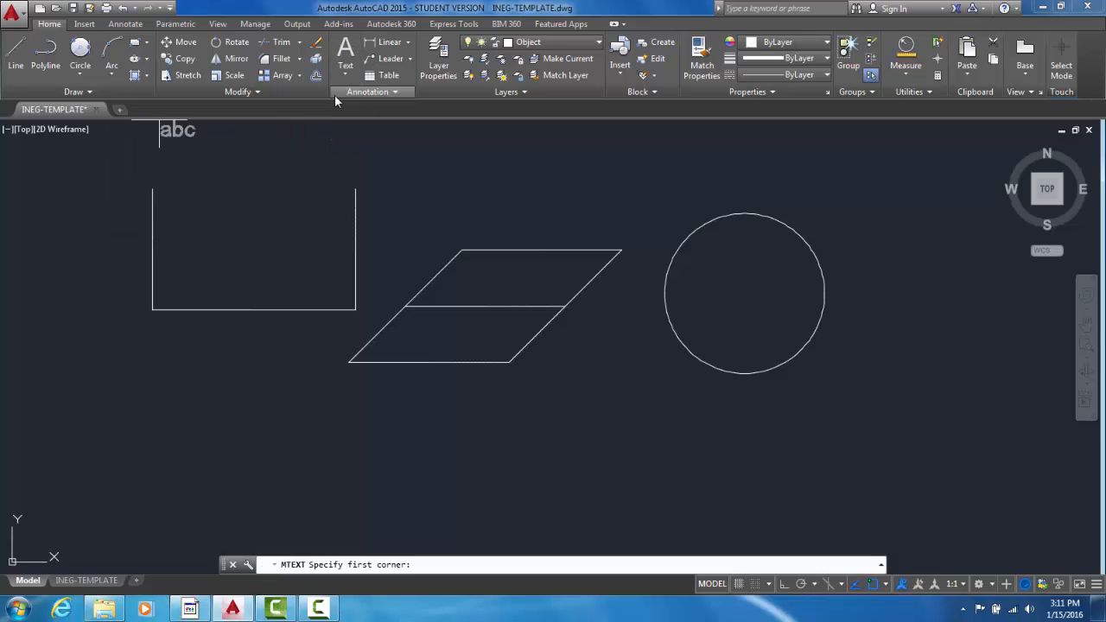
pyautogui.click(531, 390)
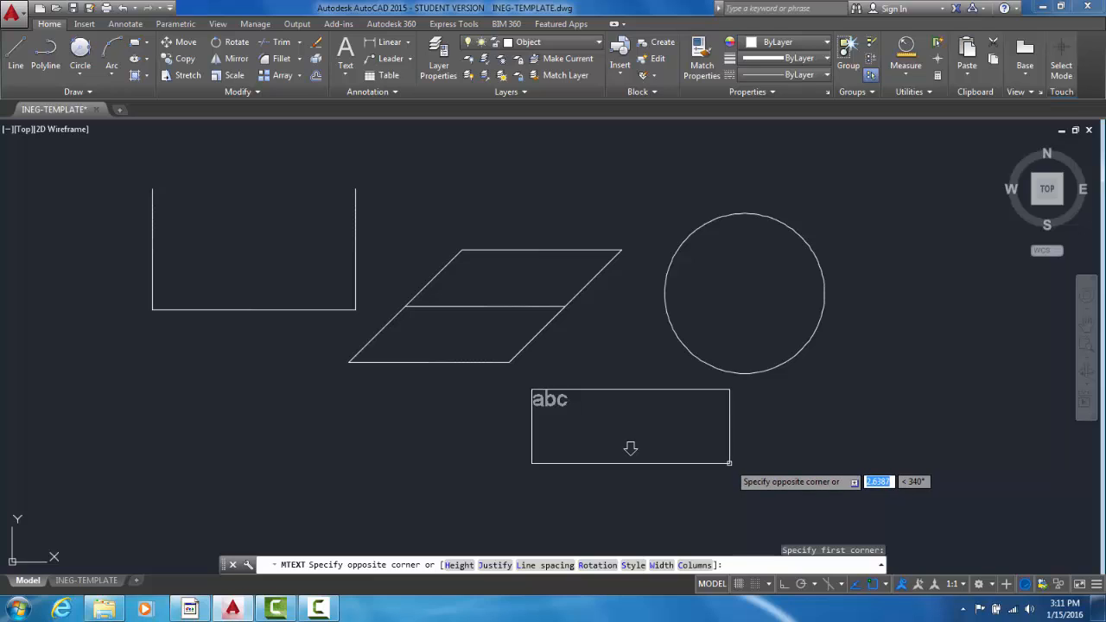
pyautogui.click(631, 448)
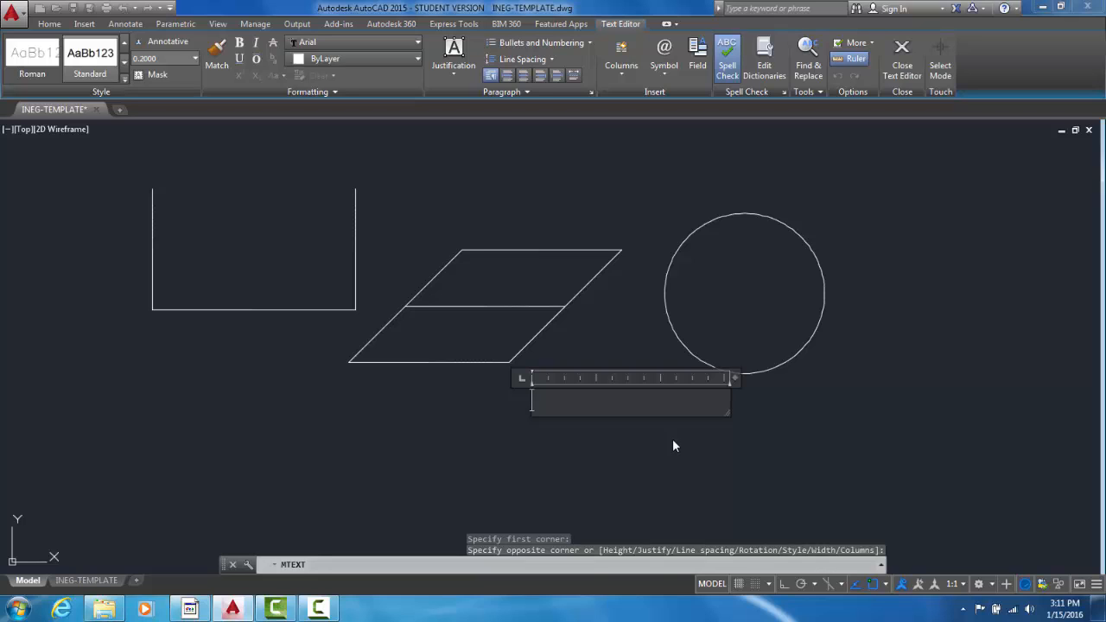
pyautogui.write('H')
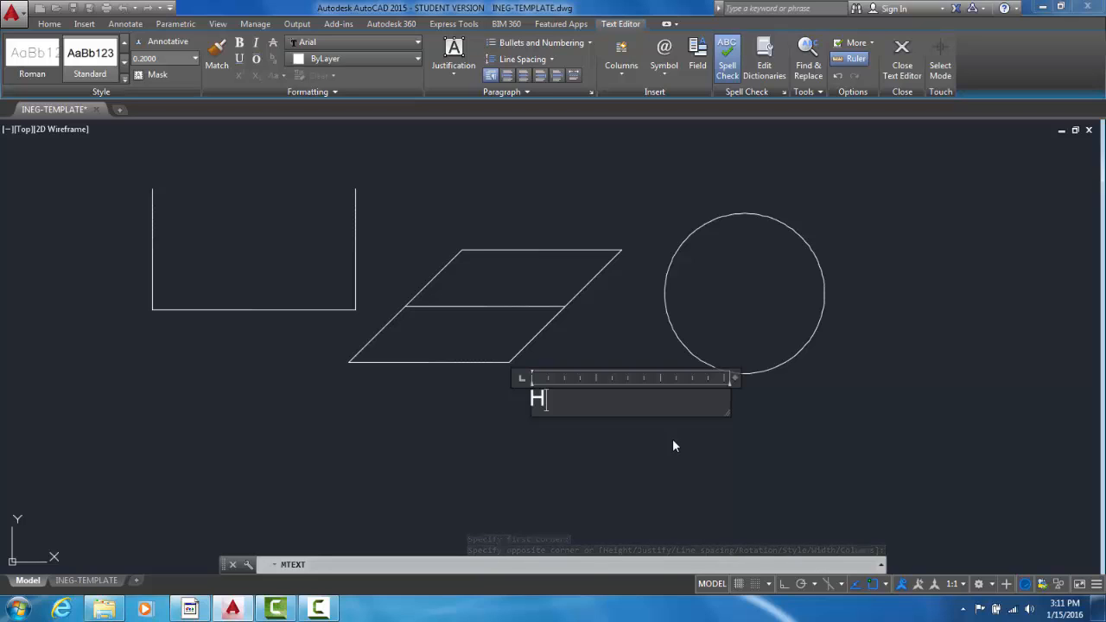
pyautogui.press('BackSpace')
pyautogui.write('Welco')
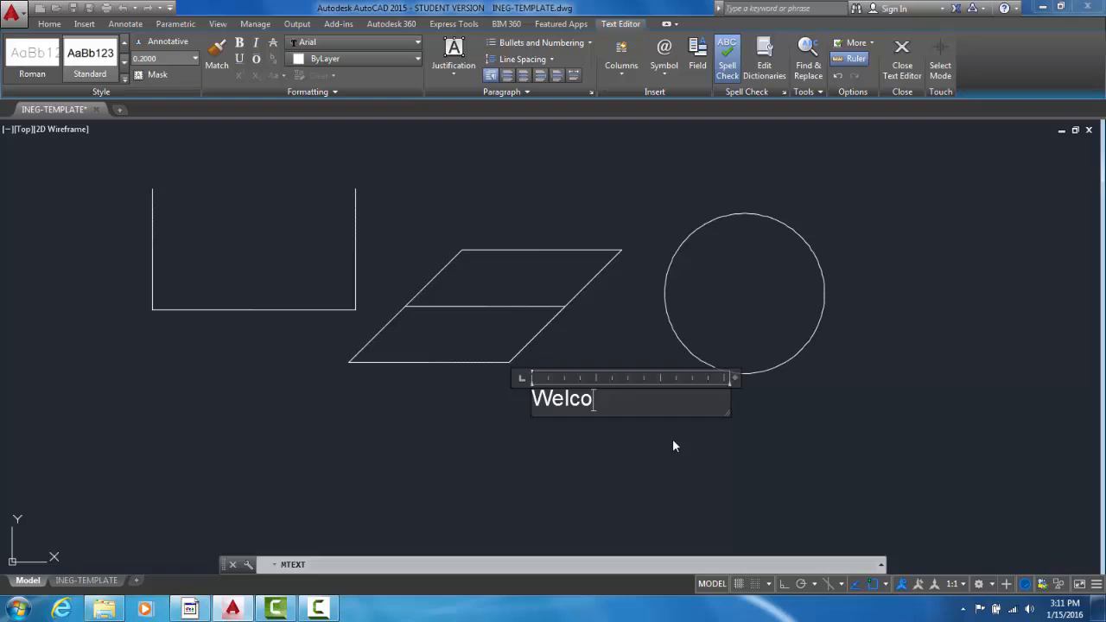
pyautogui.write('me to IN')
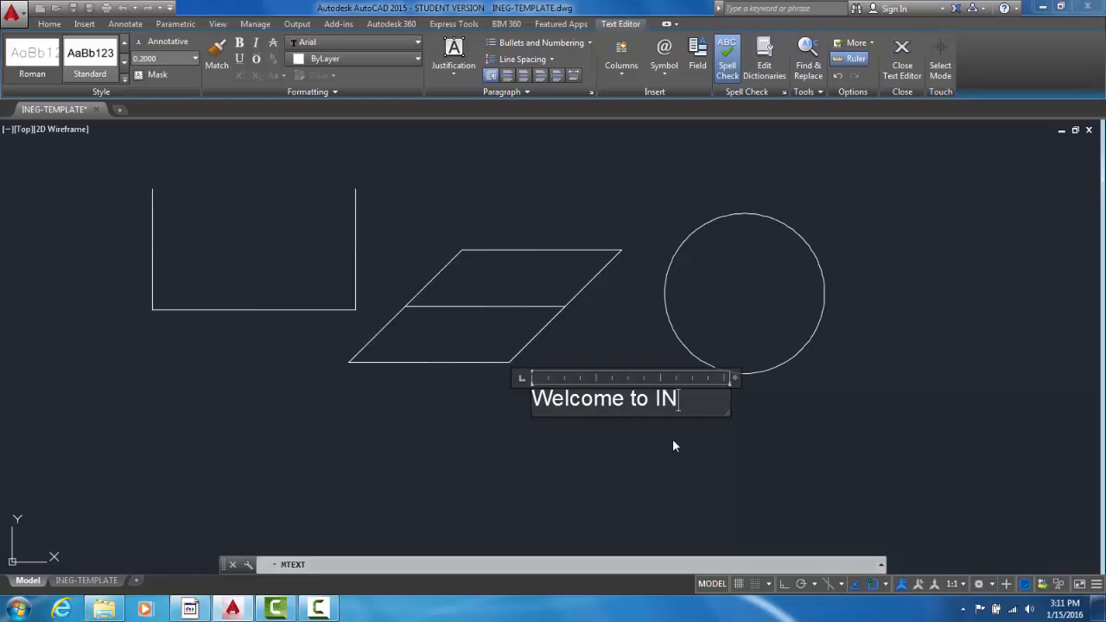
pyautogui.write('EG 251')
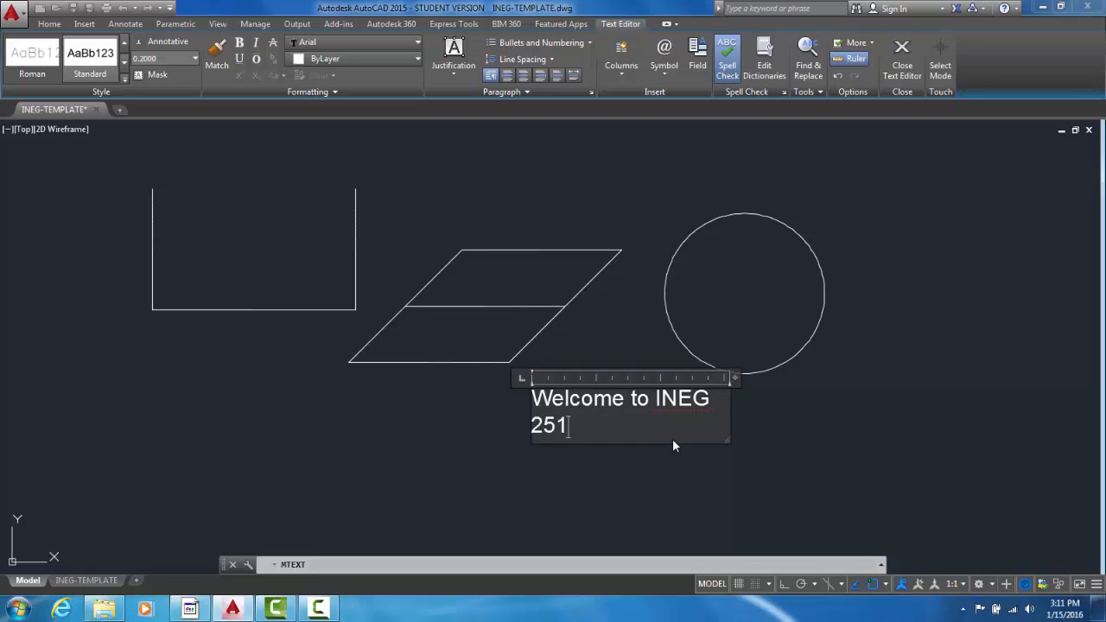
pyautogui.write('3!')
pyautogui.moveTo(728, 440); pyautogui.dragTo(804, 421)
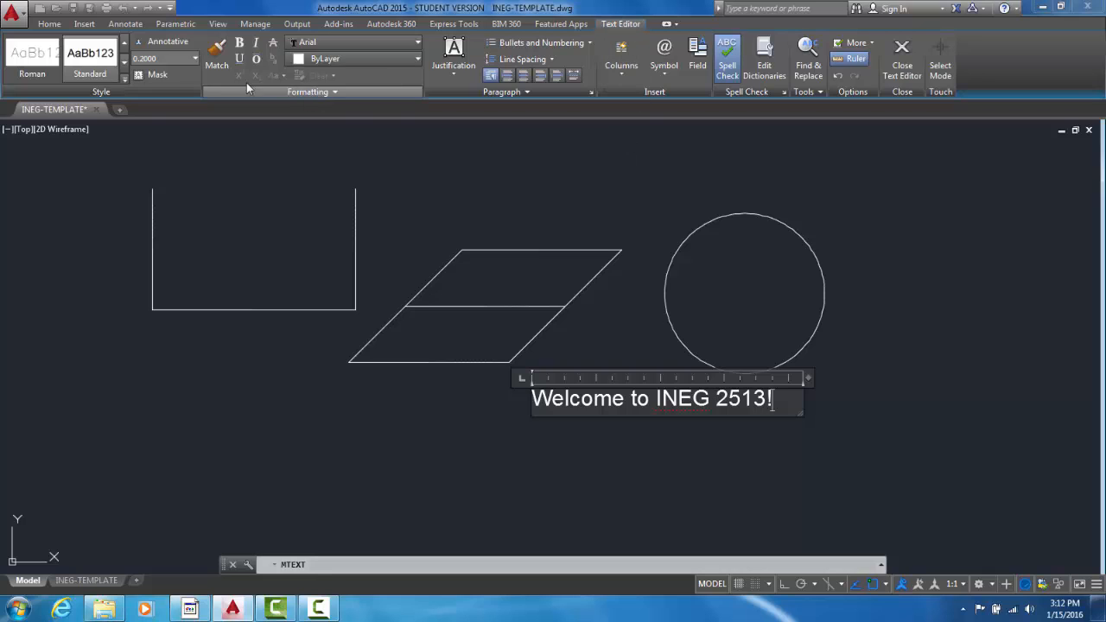
pyautogui.click(195, 58)
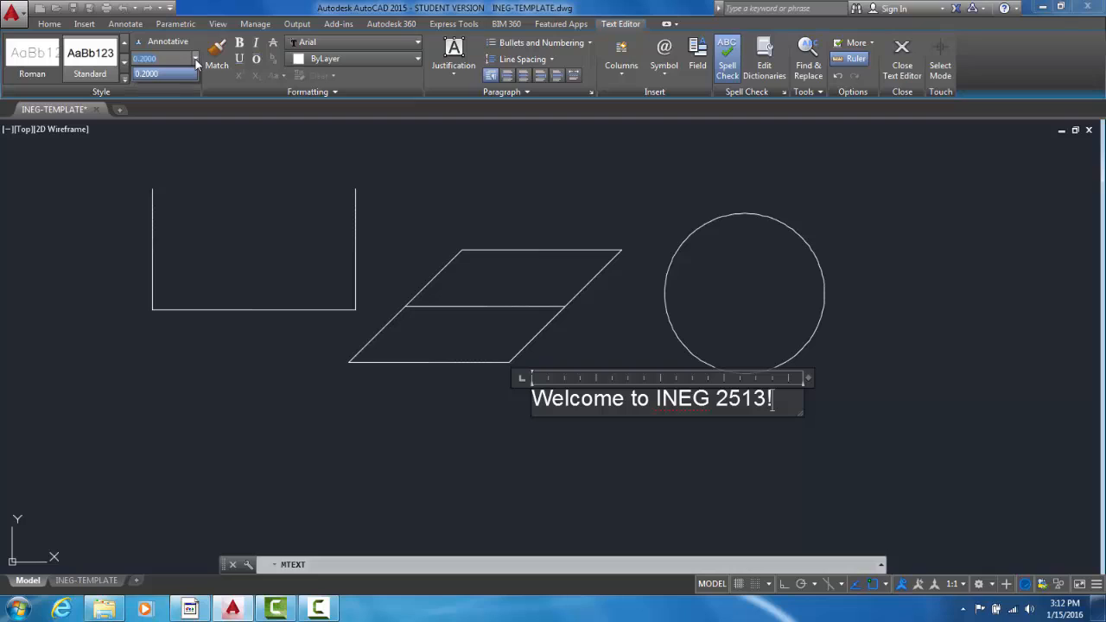
pyautogui.write('.15')
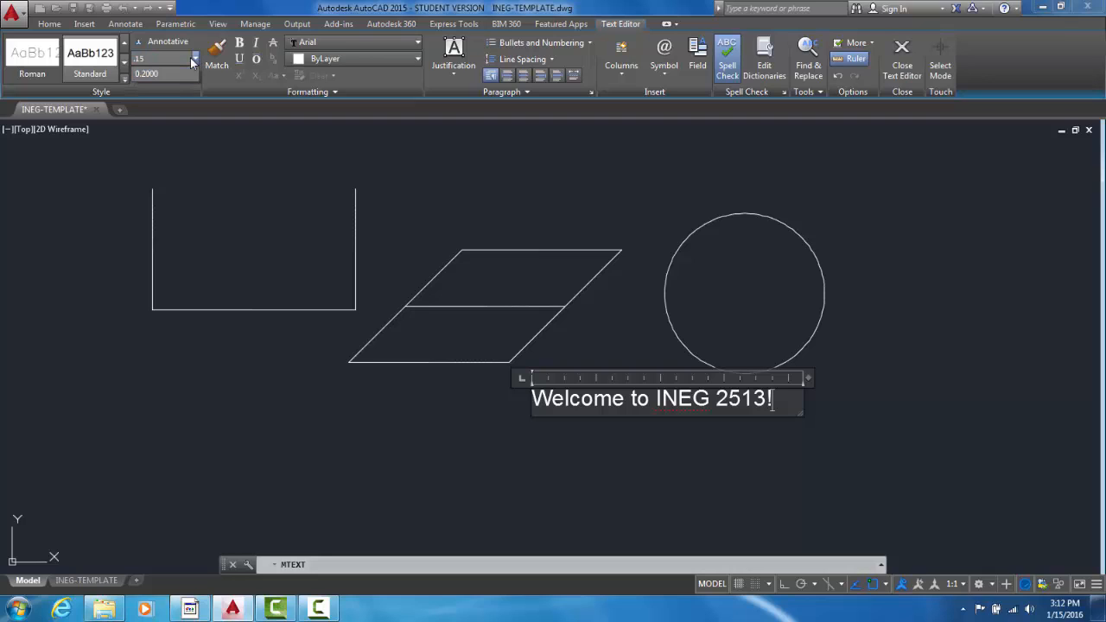
pyautogui.press('Escape')
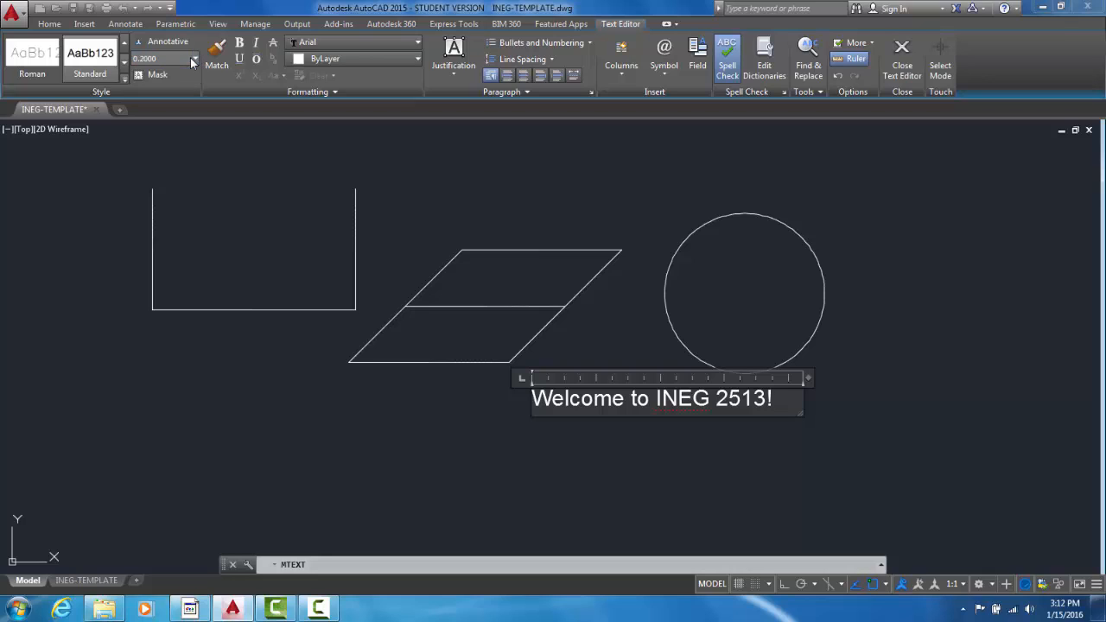
# Add 0.15 as a text height and apply it to the whole "Welcome to INEG 2513!" line.
pyautogui.click(172, 55)
pyautogui.write('.15')
pyautogui.press('Return')
pyautogui.moveTo(771, 399); pyautogui.dragTo(530, 399)
pyautogui.click(196, 58)
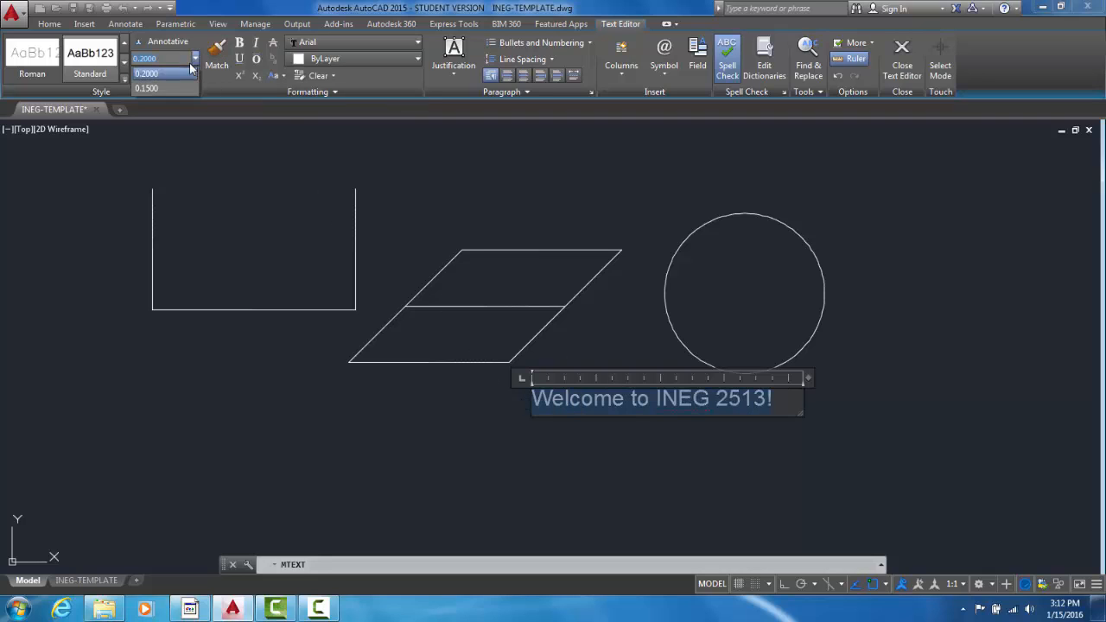
pyautogui.click(161, 88)
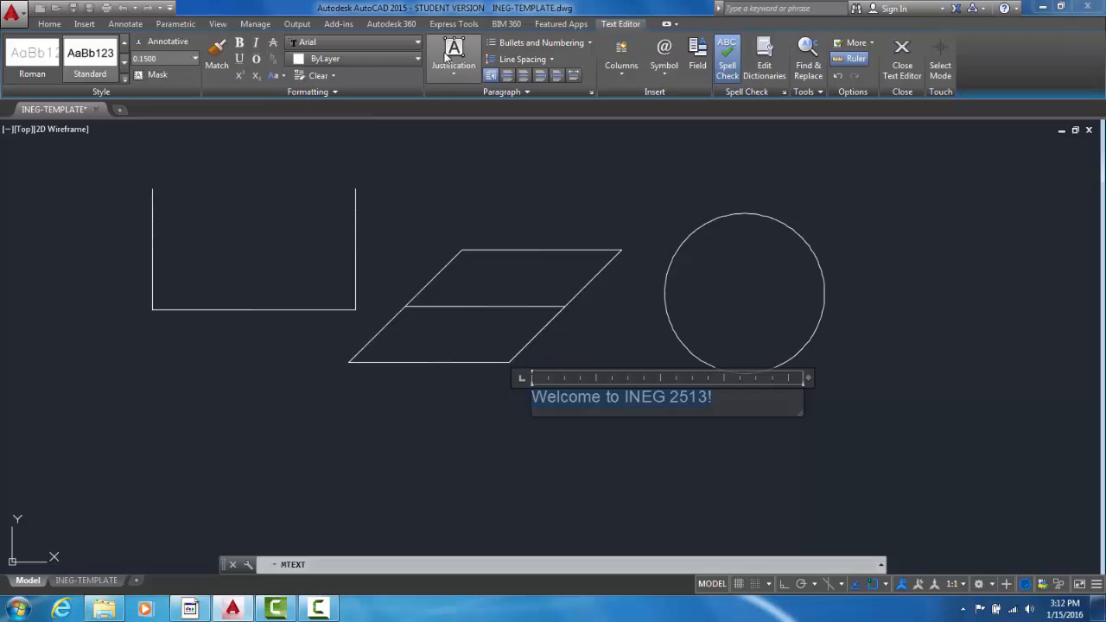
# Center the text within its box and save the text changes.
pyautogui.click(523, 76)
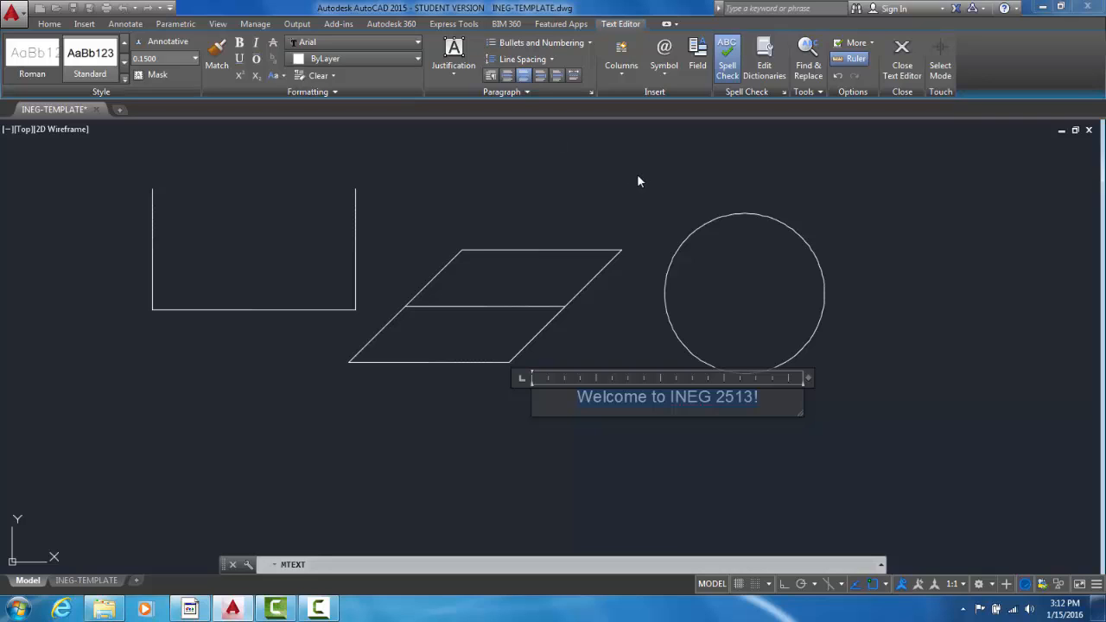
pyautogui.press('Escape')
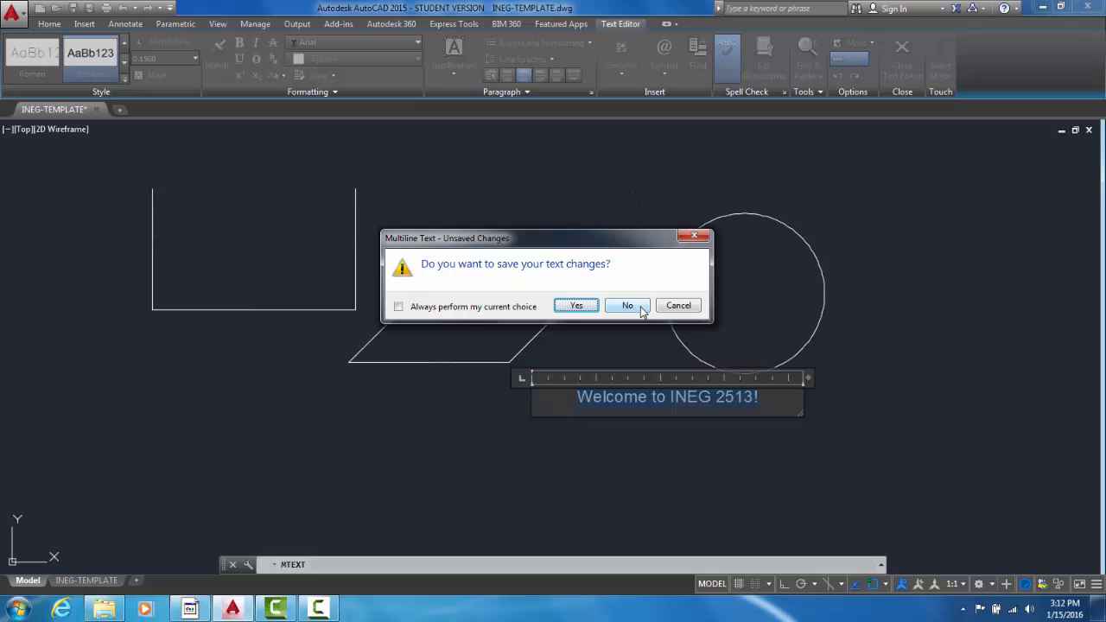
pyautogui.click(574, 309)
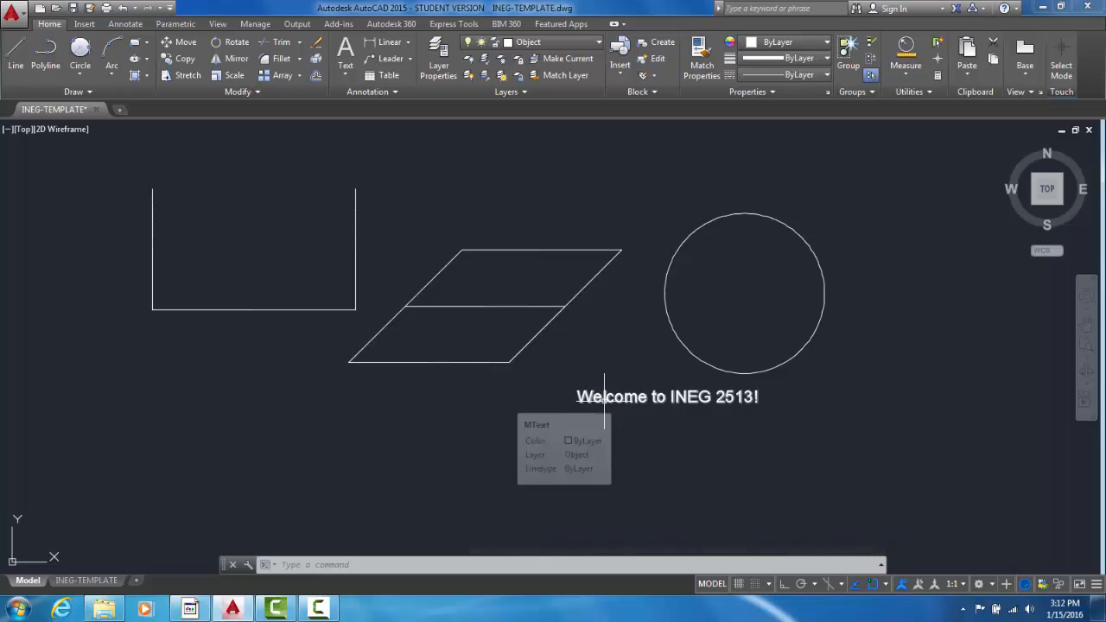
# Reopen the welcome text for editing to review its formatting options, and close the editor.
pyautogui.doubleClick(603, 397)
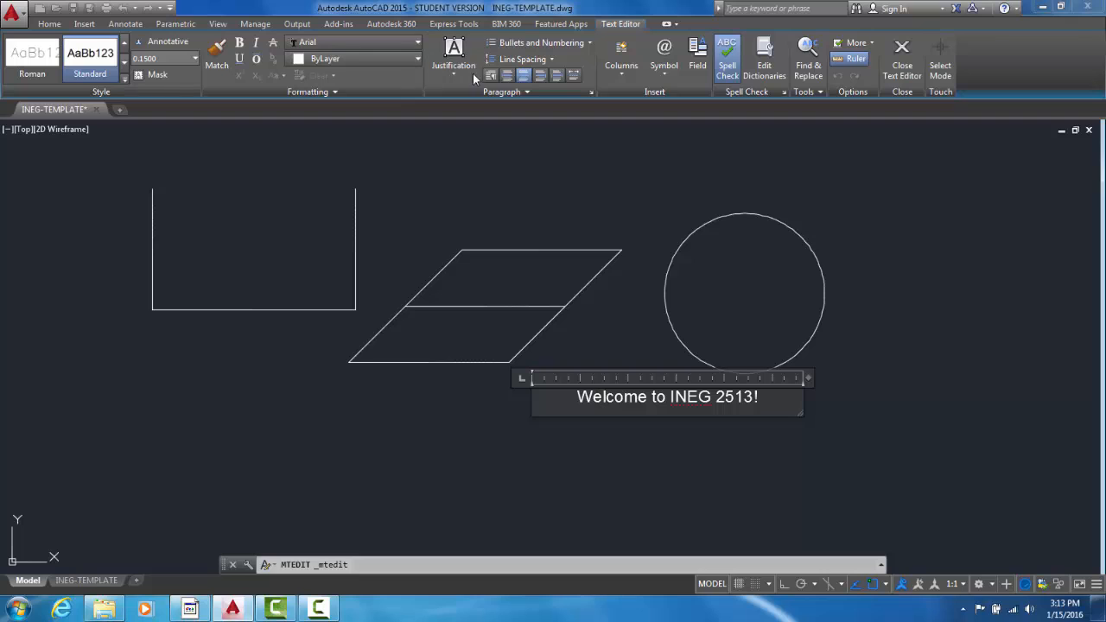
pyautogui.click(580, 278)
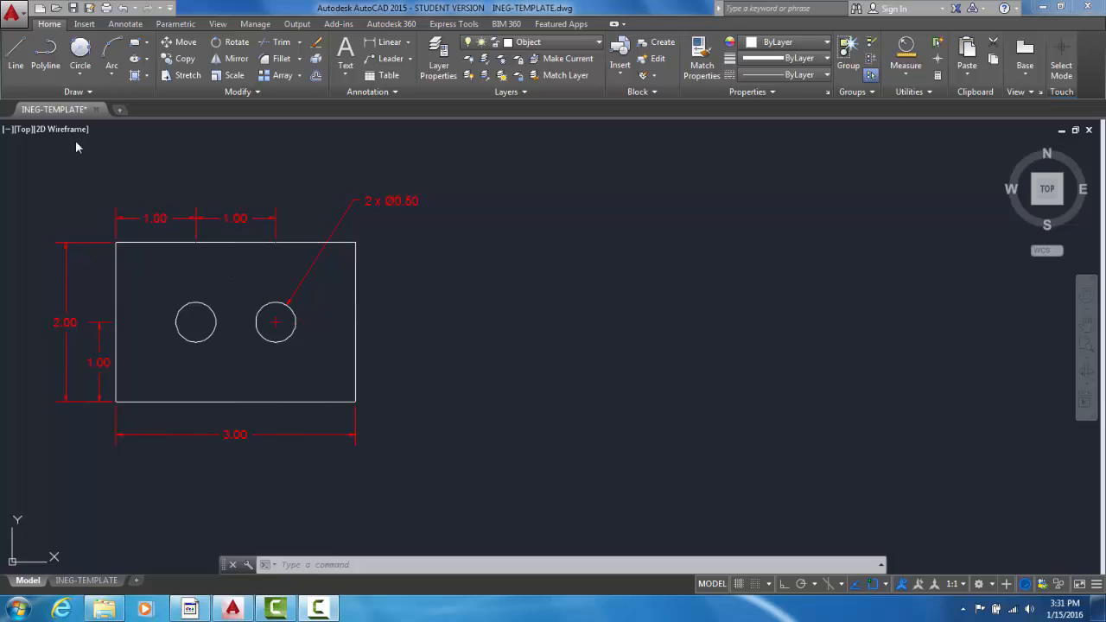
# Draw the bottom edge of a rectangle as a 3-unit line at 0°, in the empty space beside the dimensioned plate.
pyautogui.click(14, 58)
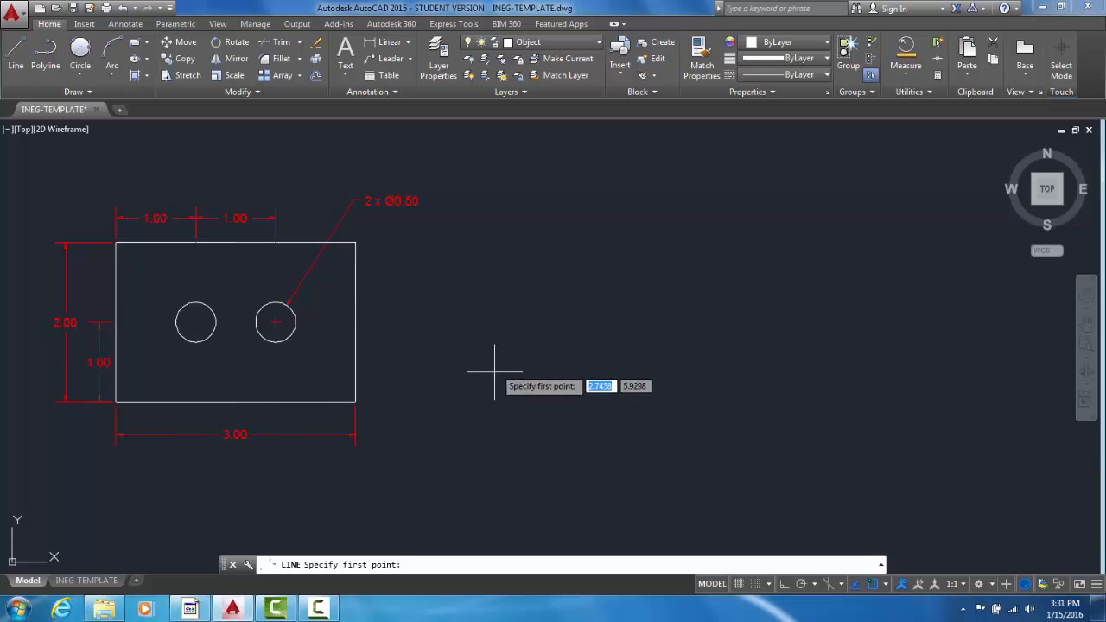
pyautogui.click(519, 393)
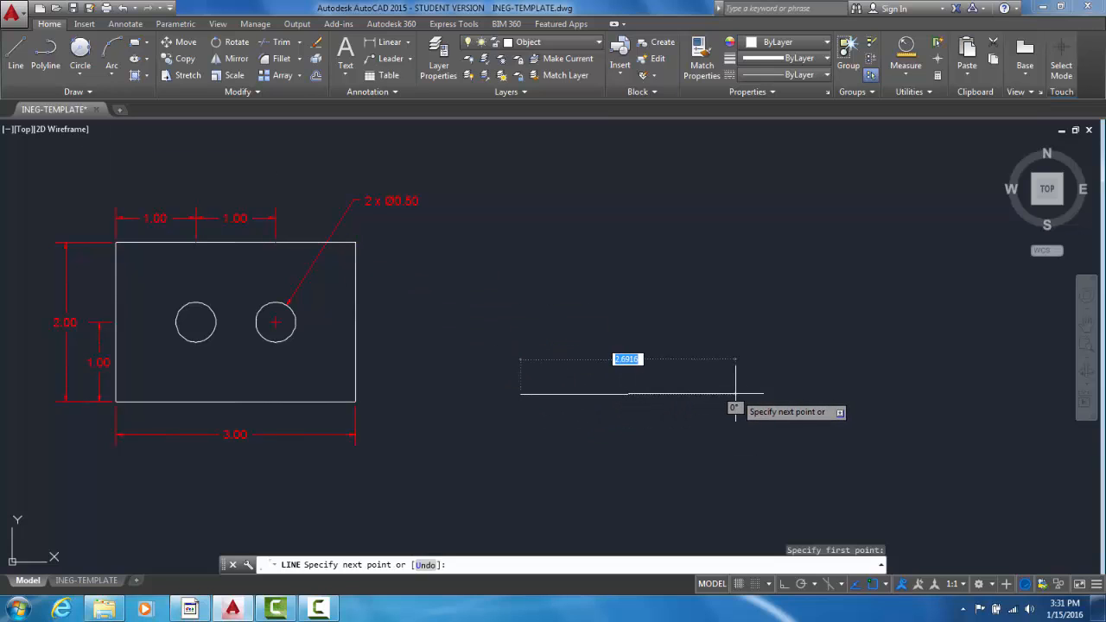
pyautogui.write('3')
pyautogui.press('Tab')
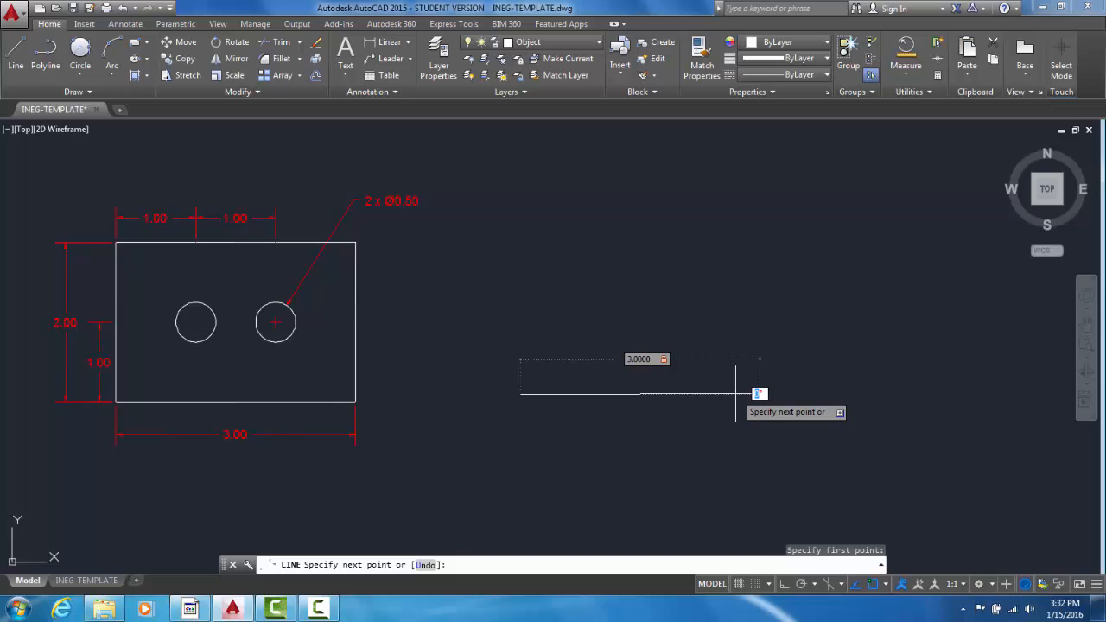
pyautogui.write('0')
pyautogui.press('Return')
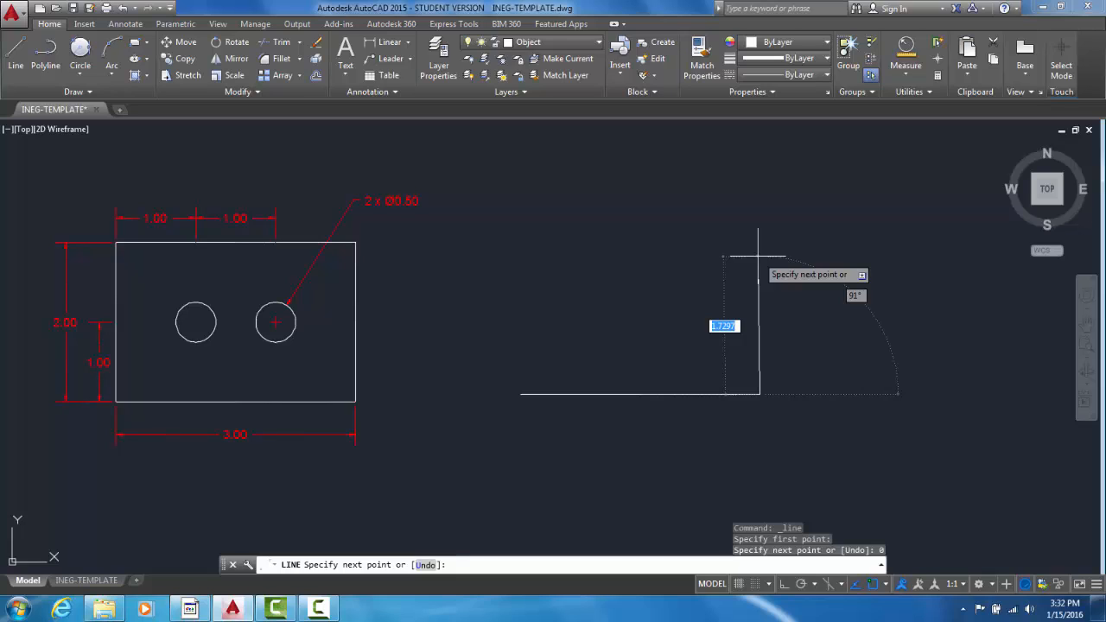
# Continue with the right edge as a 2-unit line at 90° from the end of the bottom edge.
pyautogui.write('2')
pyautogui.press('Tab')
pyautogui.write('90')
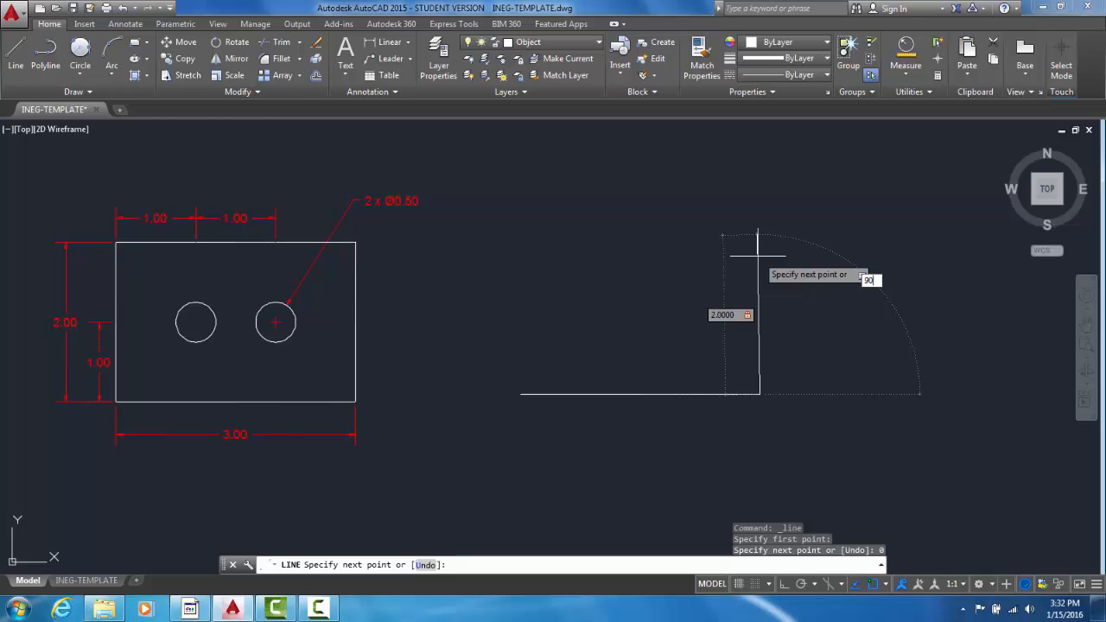
pyautogui.press('Return')
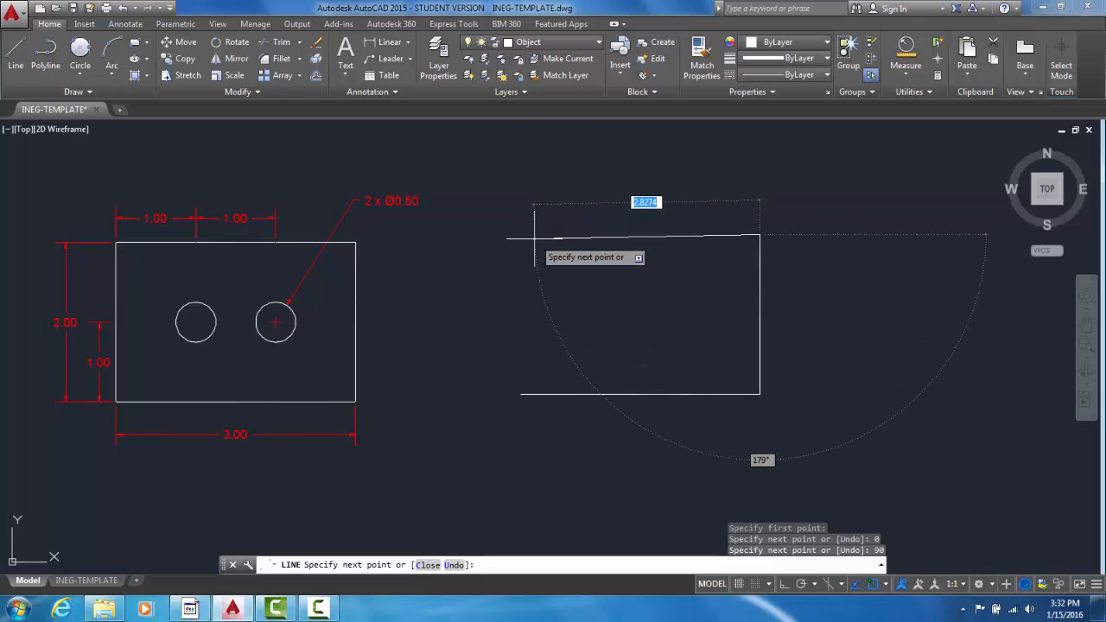
# Try to add the top edge by entering 3 and 0 for the next point, and erase that line.
pyautogui.write('3')
pyautogui.press('Tab')
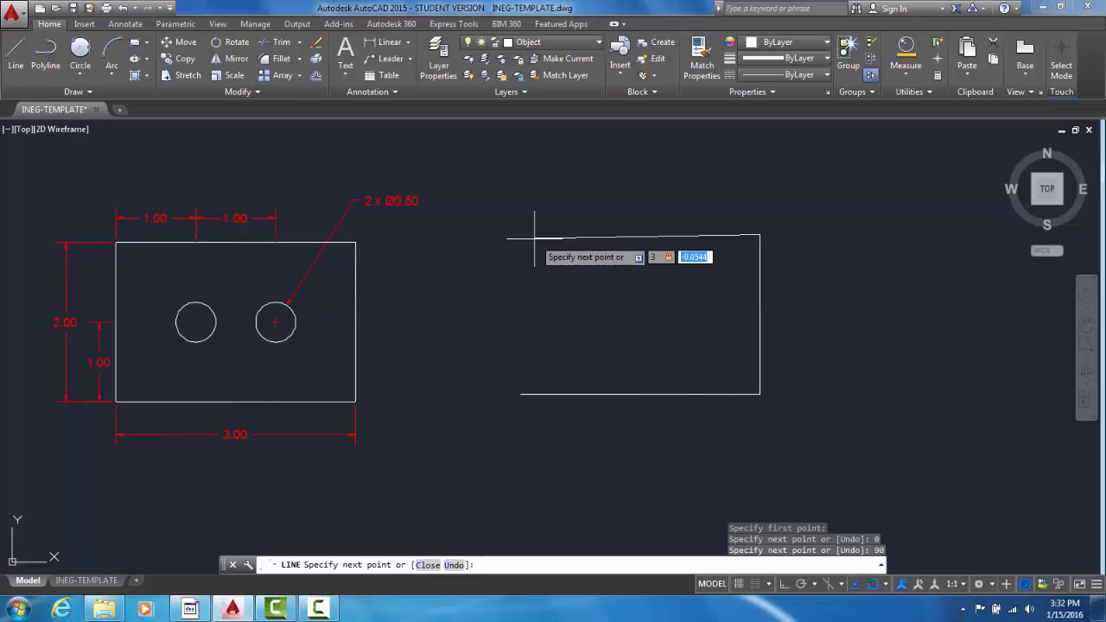
pyautogui.write('0')
pyautogui.press('Return')
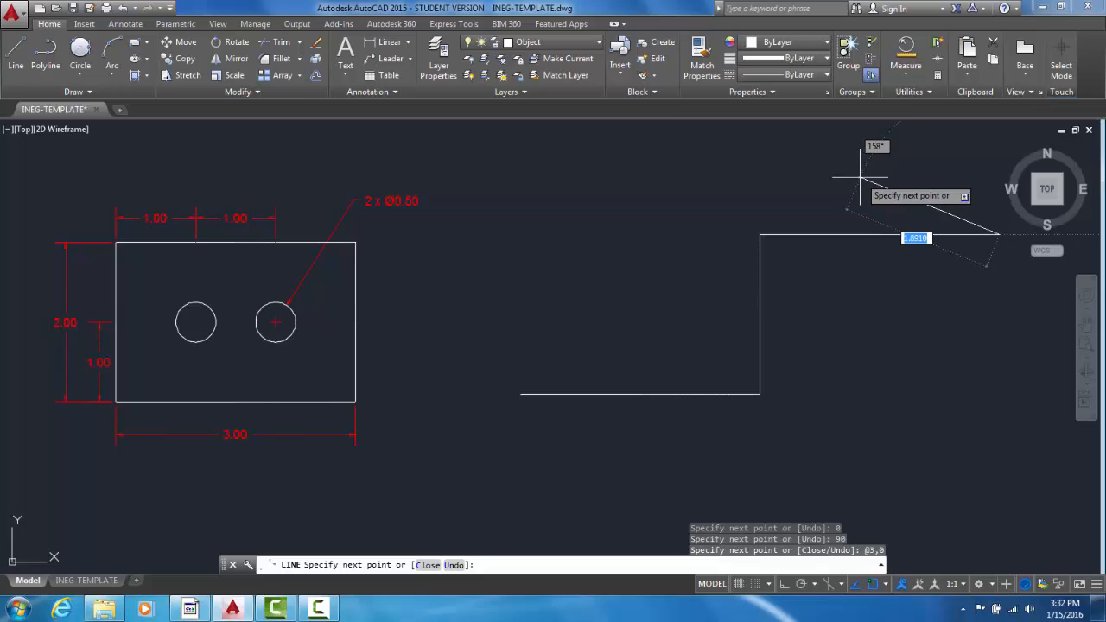
pyautogui.press('Escape')
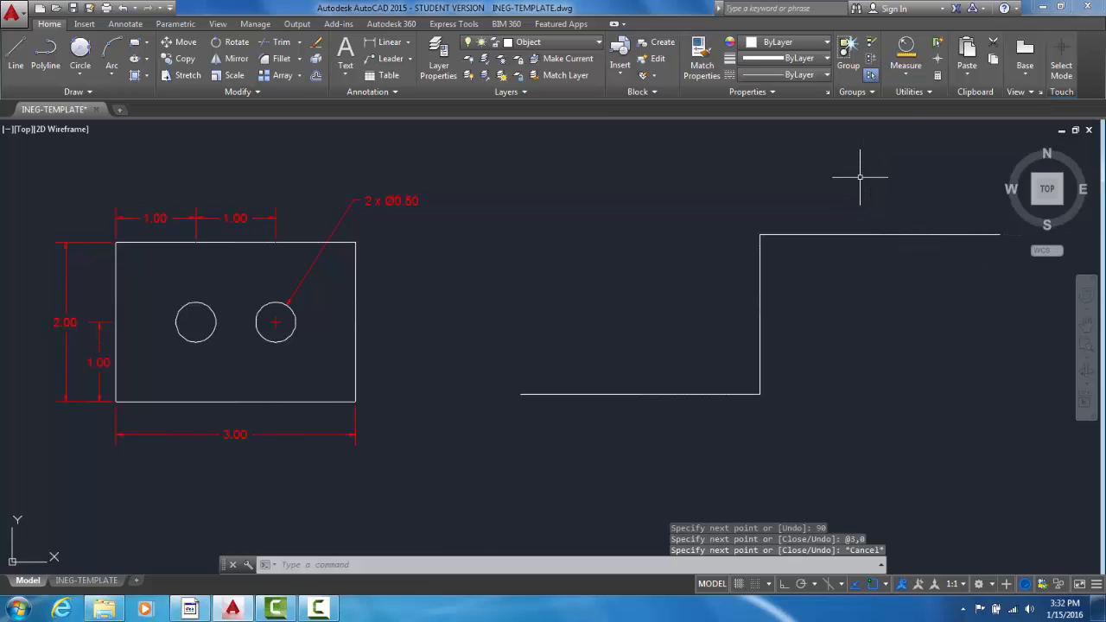
pyautogui.click(863, 233)
pyautogui.press('Delete')
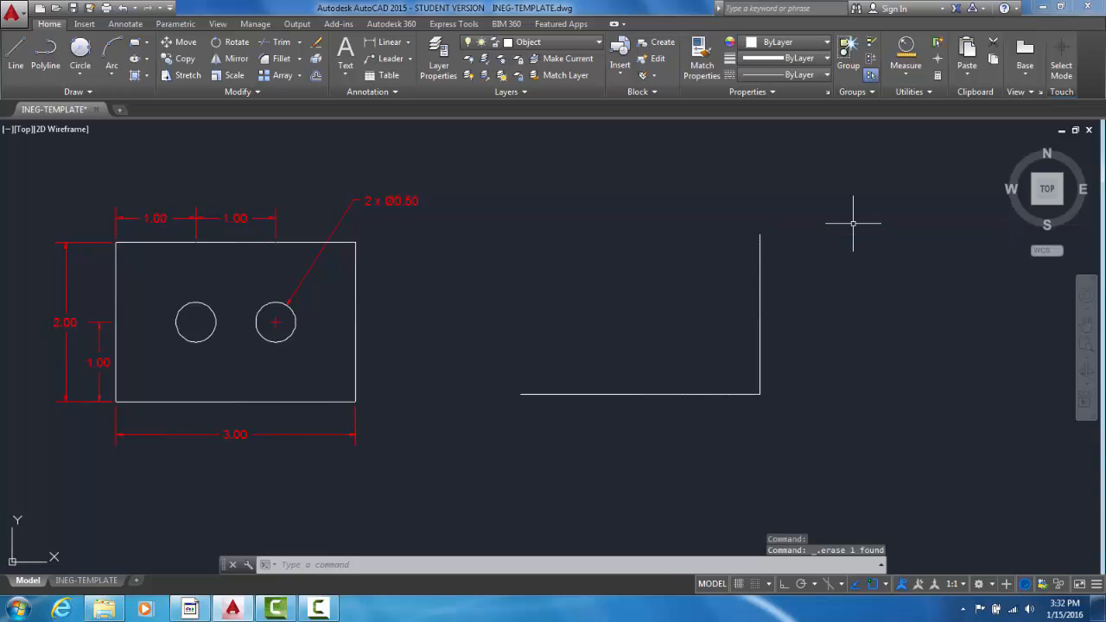
# Draw the top edge 3 units long at 180° from the right edge's upper end, and close the rectangle at the bottom edge's free end.
pyautogui.click(16, 56)
pyautogui.click(759, 234)
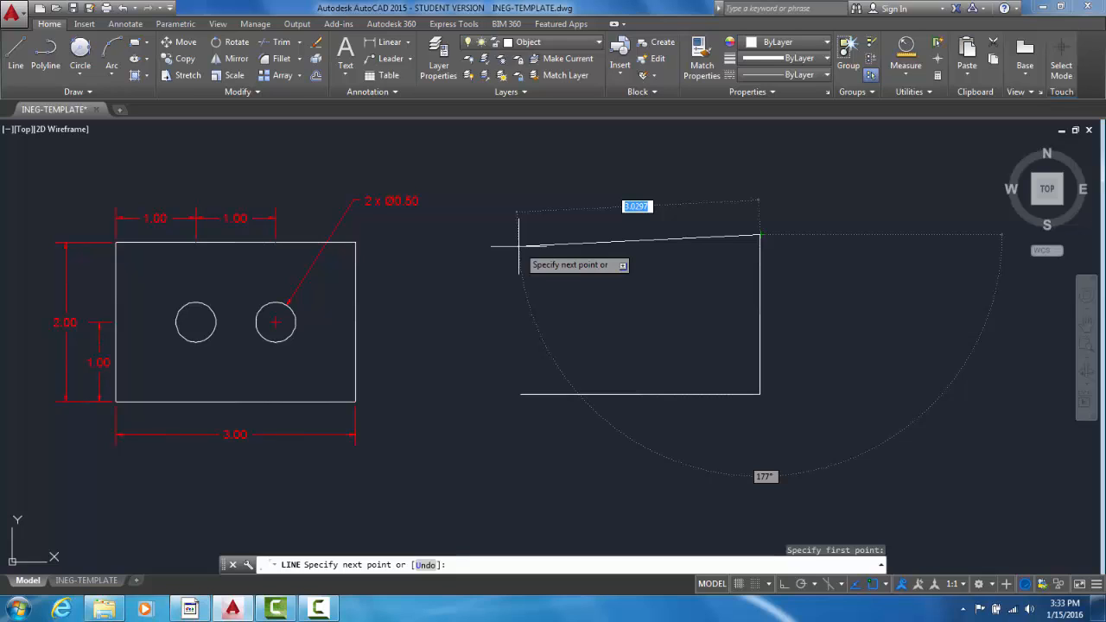
pyautogui.write('3')
pyautogui.press('Tab')
pyautogui.write('1')
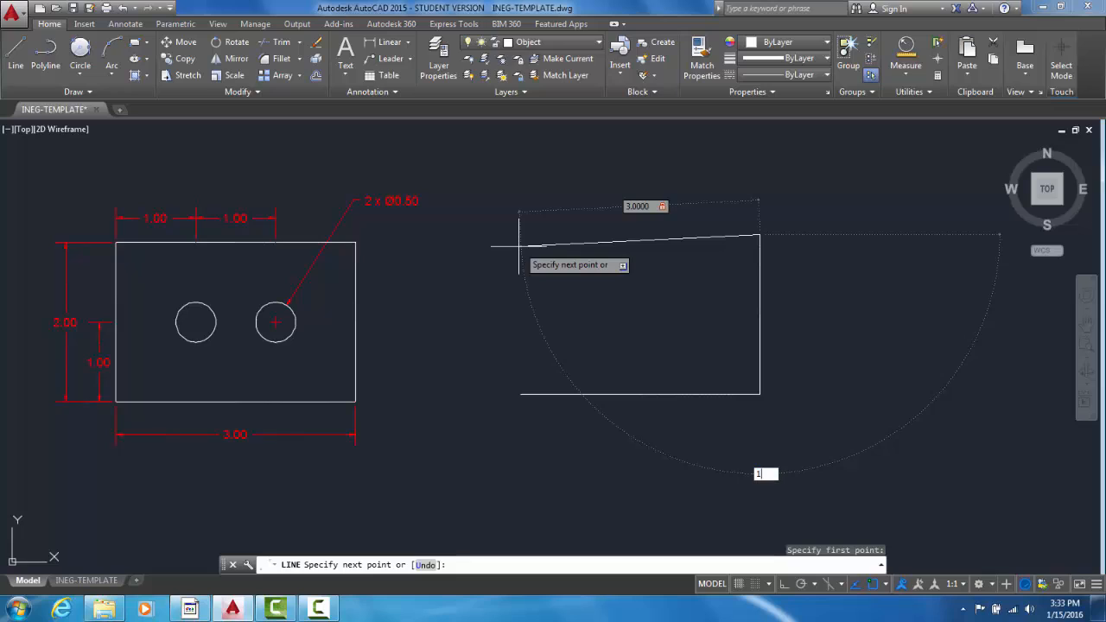
pyautogui.write('80')
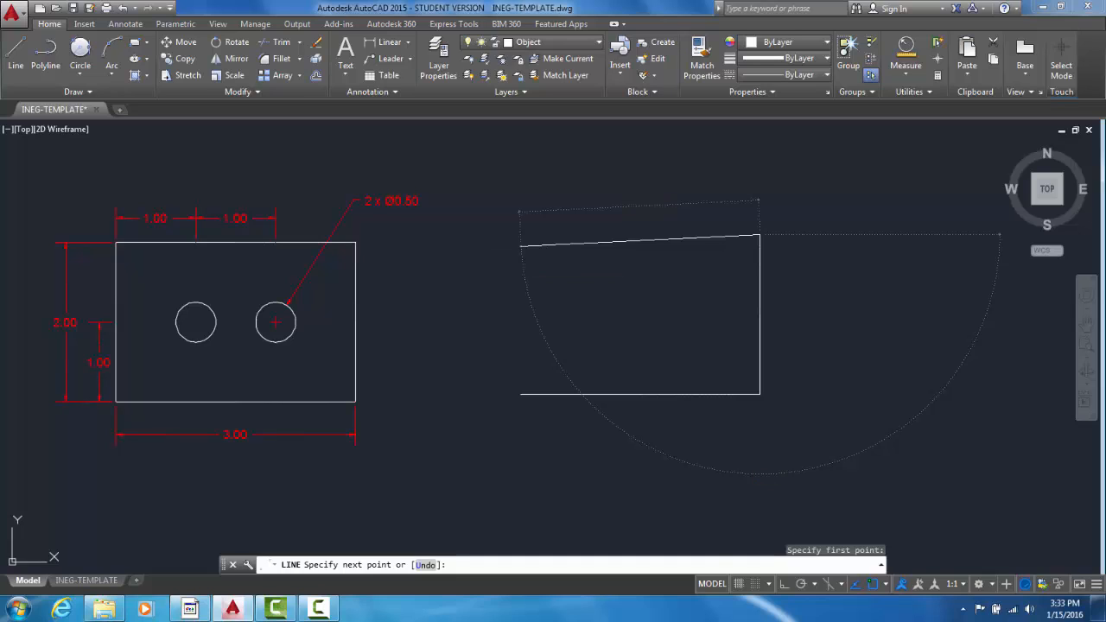
pyautogui.press('Return')
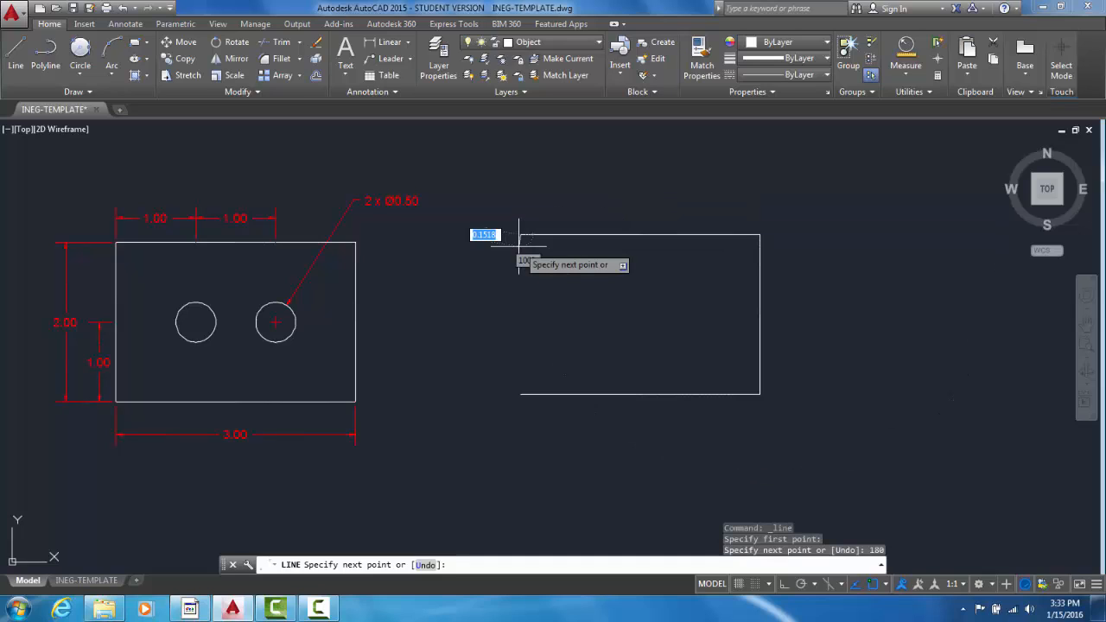
pyautogui.click(520, 394)
pyautogui.press('Return')
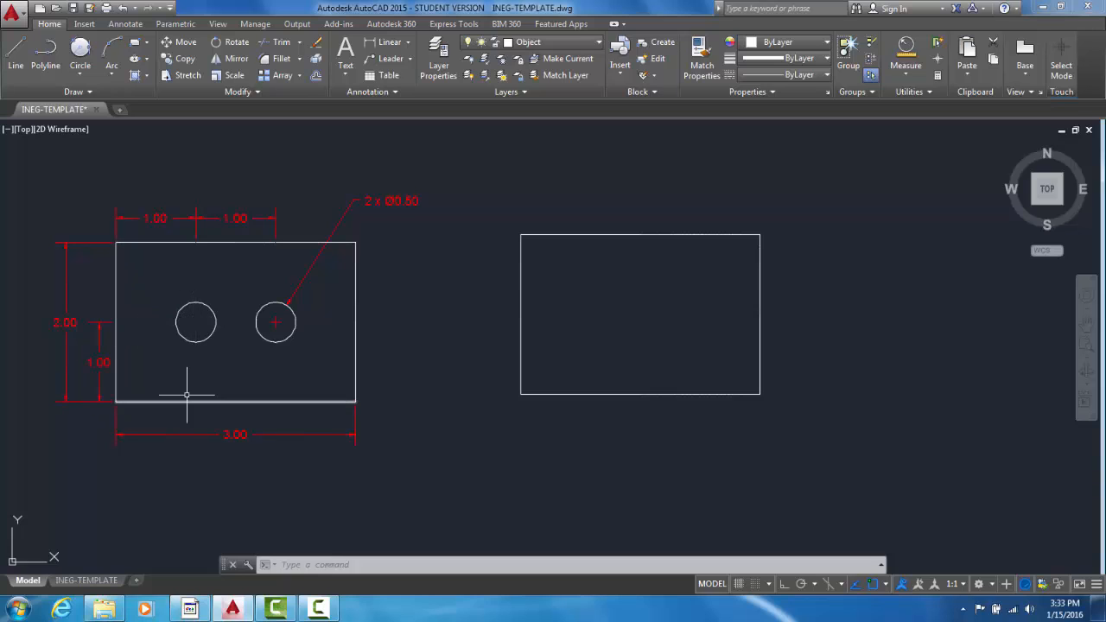
# Draw a construction line from the undimensioned rectangle's lower-left corner to a point 1 unit across and 1 unit up.
pyautogui.click(15, 54)
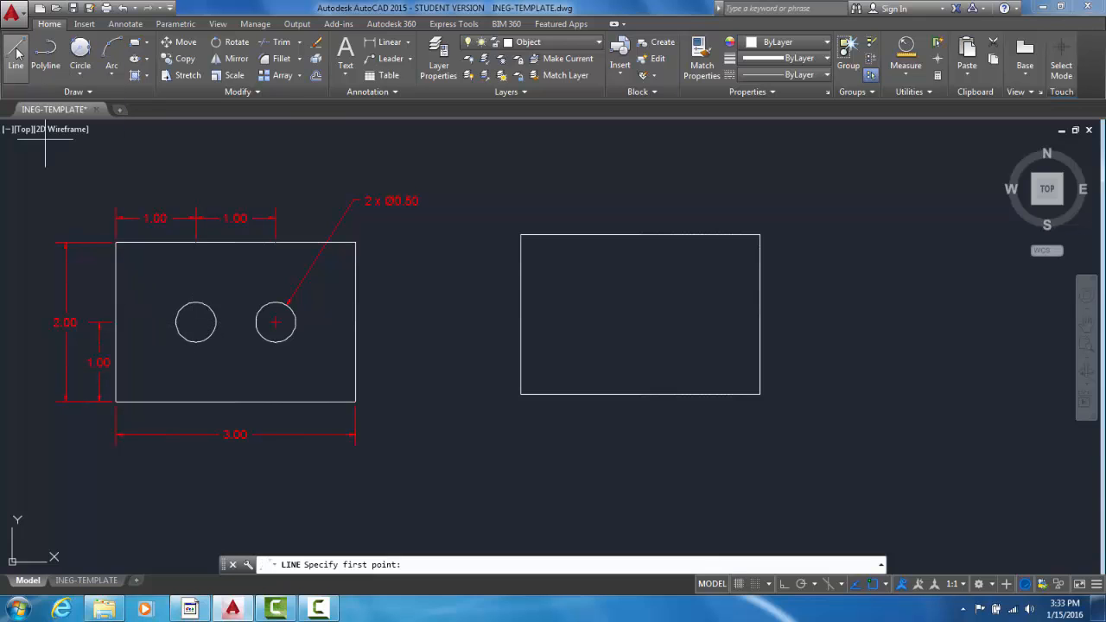
pyautogui.click(521, 394)
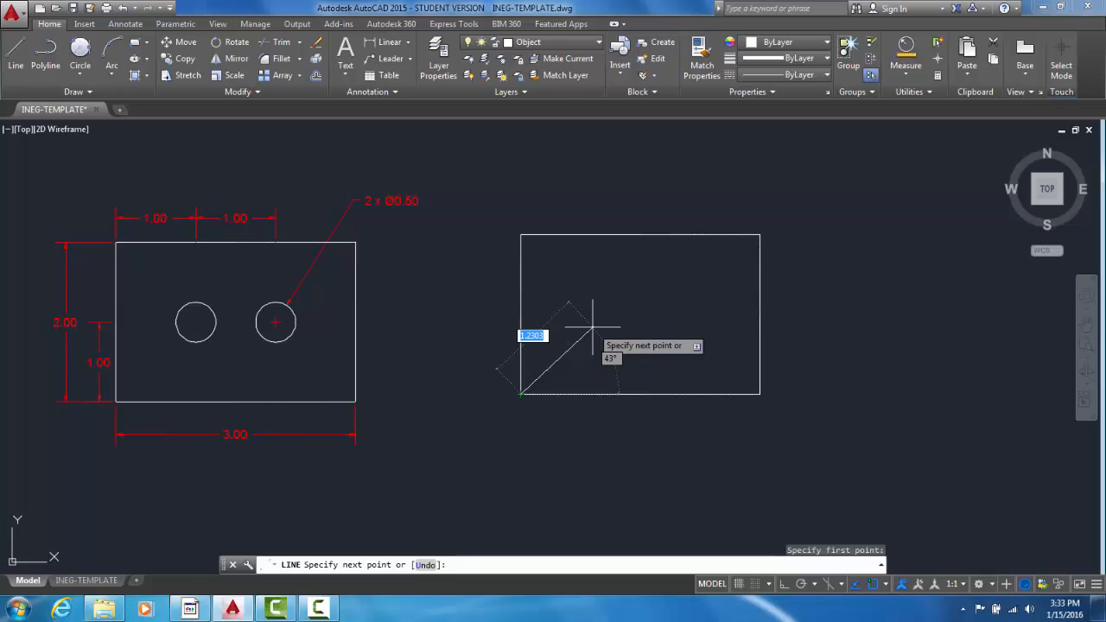
pyautogui.write('1')
pyautogui.press('Tab')
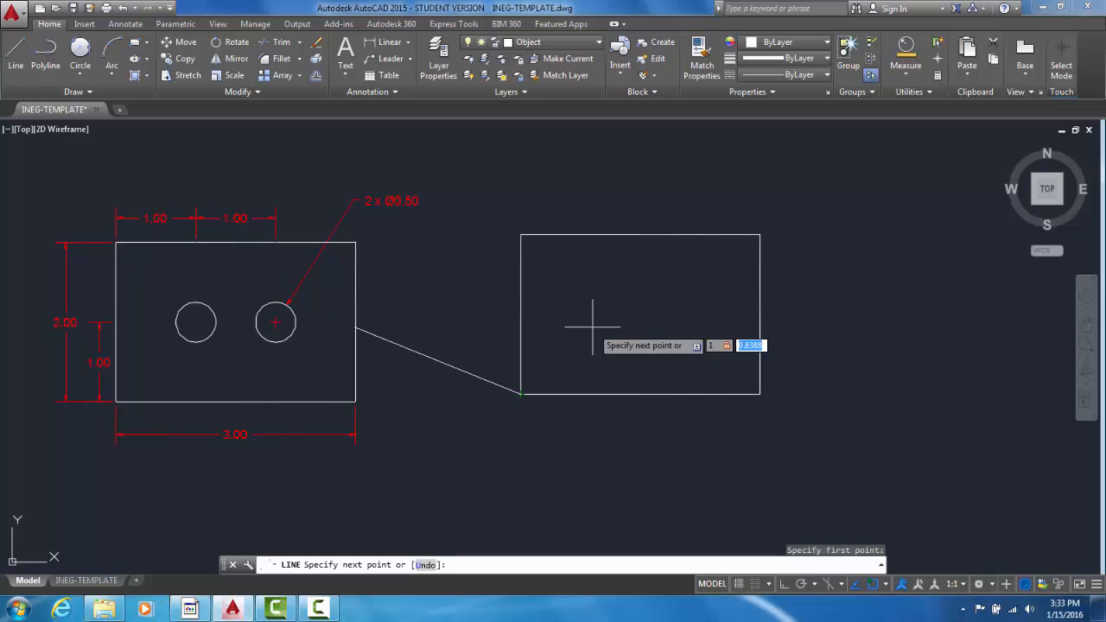
pyautogui.write('1')
pyautogui.press('Return')
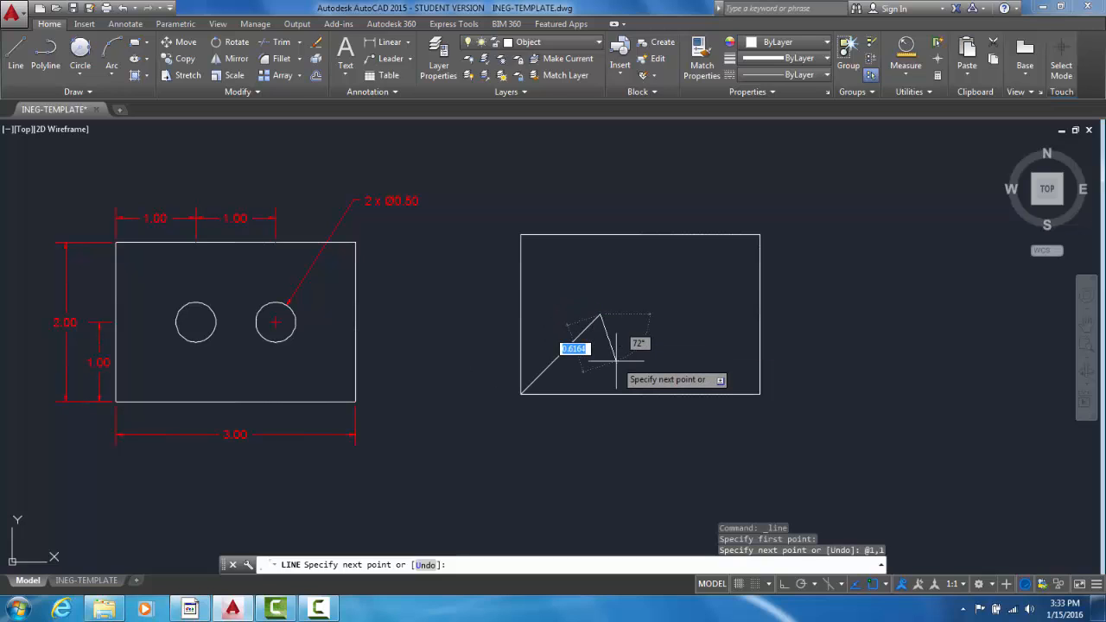
pyautogui.press('Return')
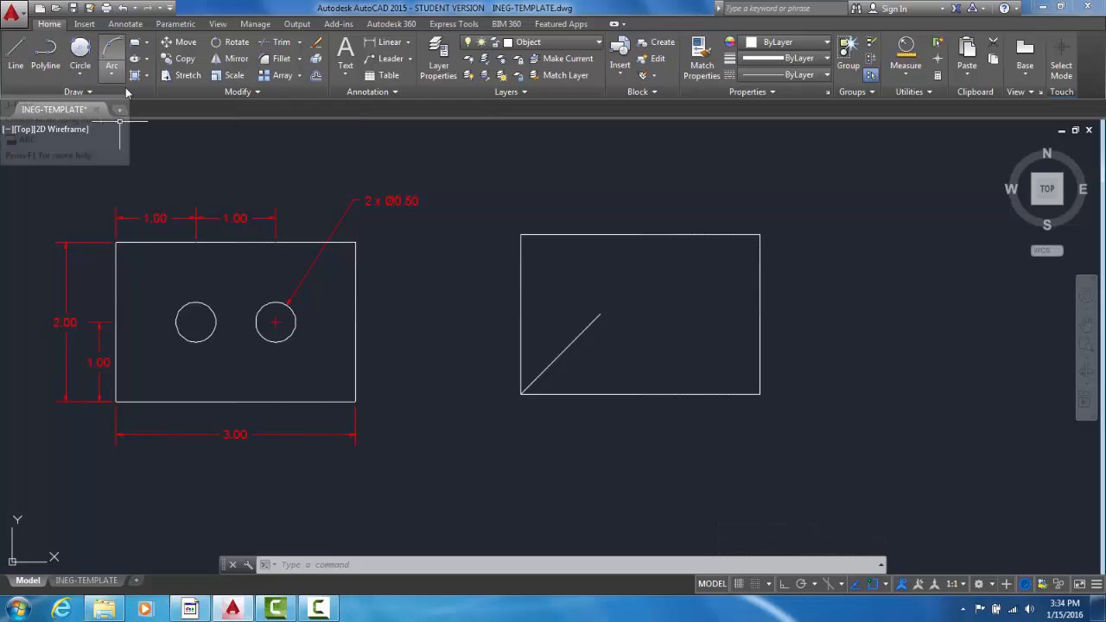
# Draw a 0.5 diameter circle centred on the upper end of the diagonal construction line.
pyautogui.click(81, 75)
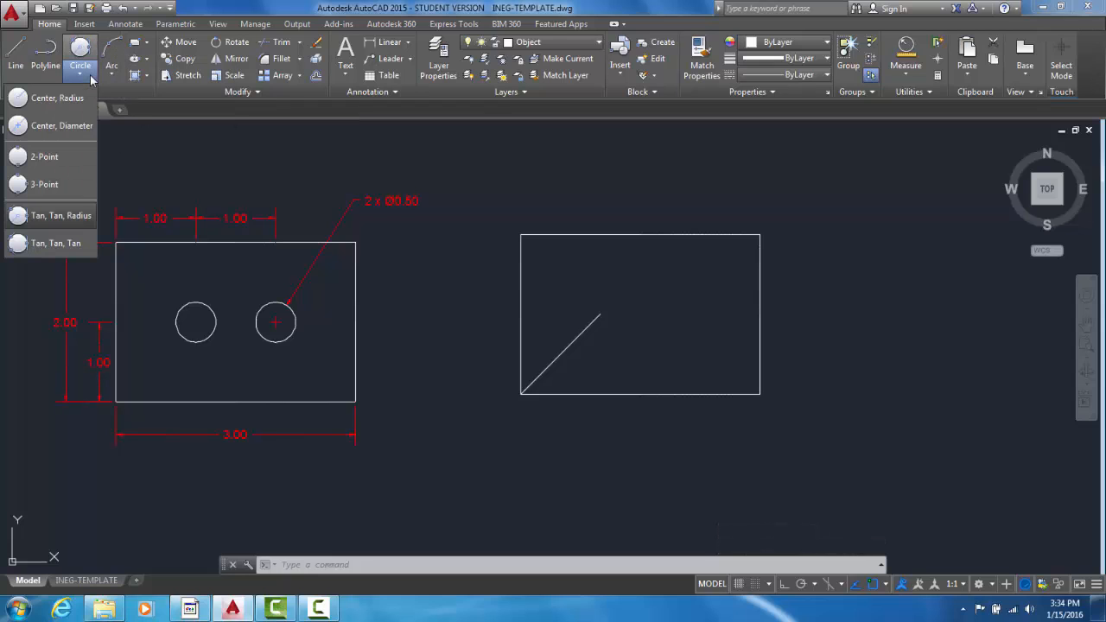
pyautogui.click(60, 125)
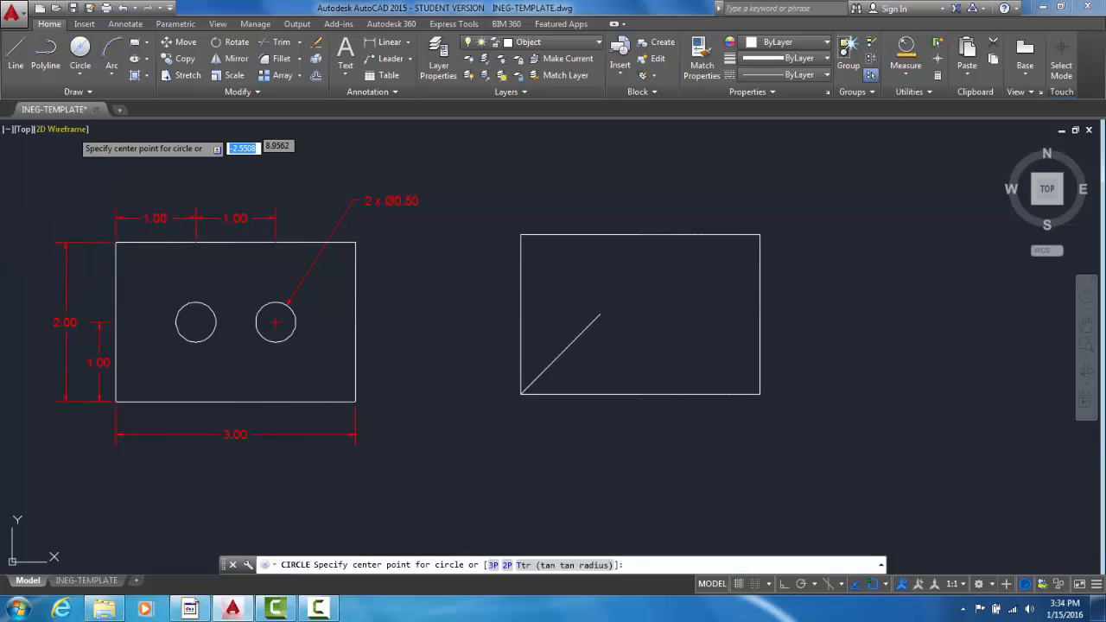
pyautogui.click(600, 314)
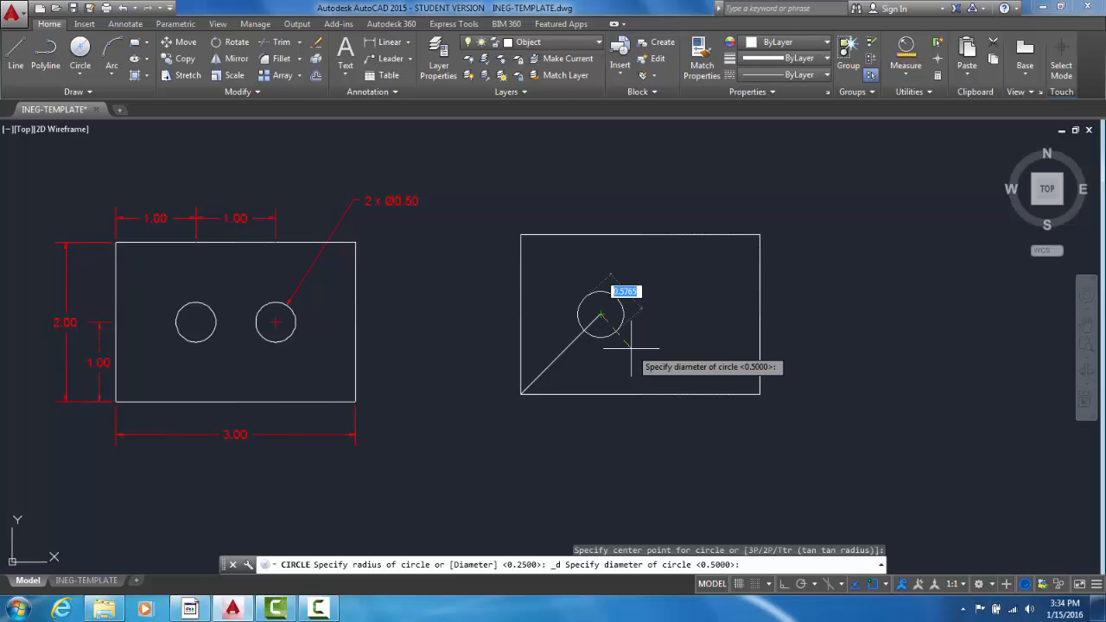
pyautogui.write('.5')
pyautogui.press('Return')
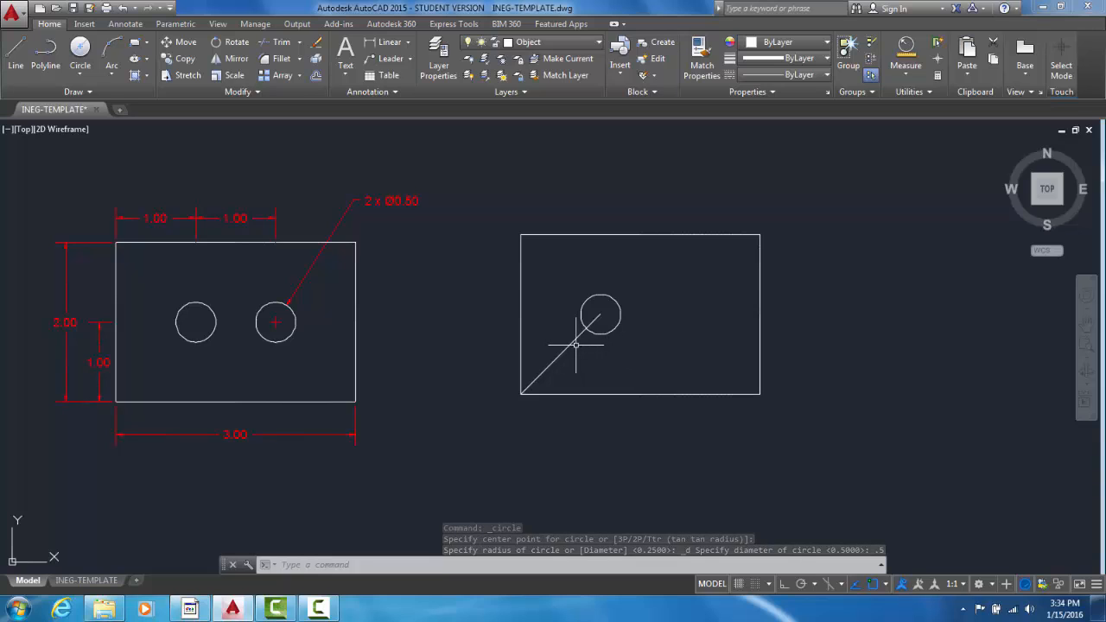
# Draw a construction line 1 unit long at 0° from the circle's centre.
pyautogui.click(17, 48)
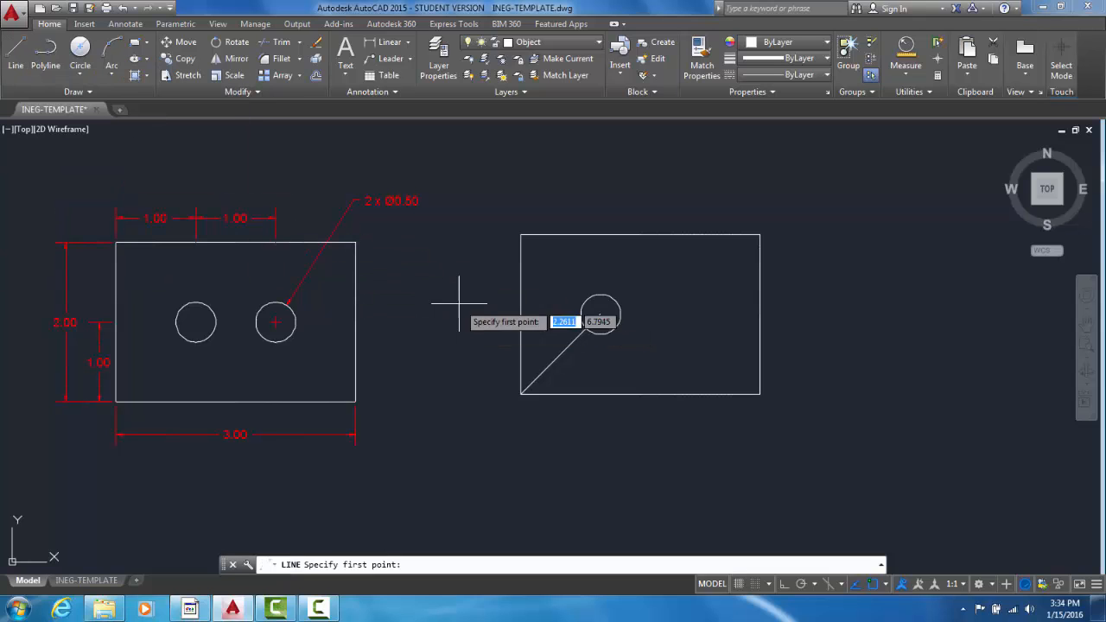
pyautogui.click(600, 314)
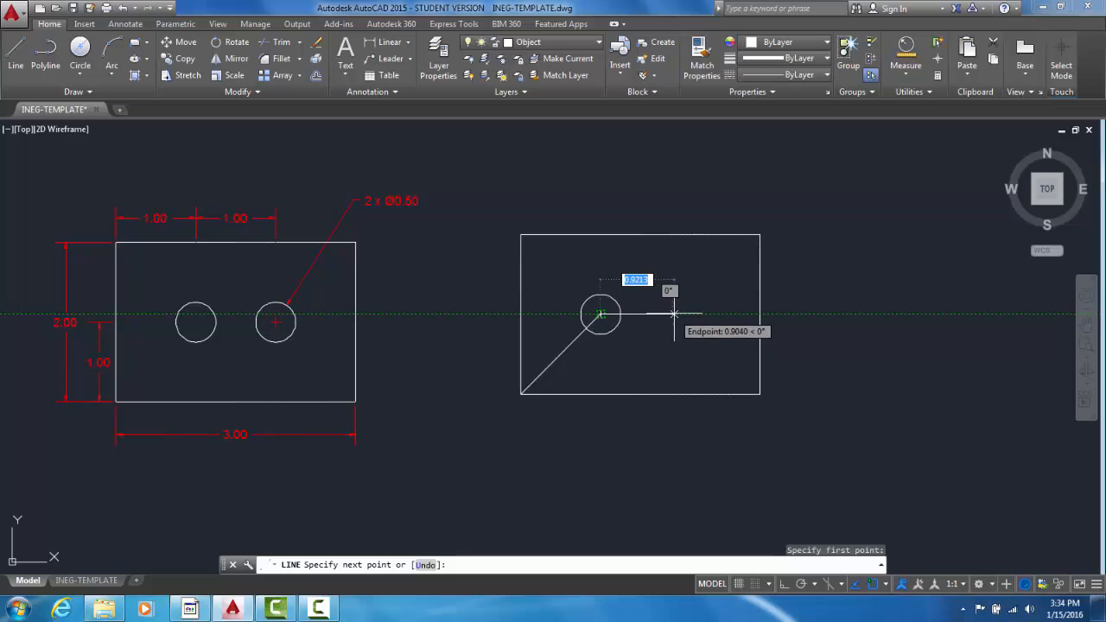
pyautogui.write('1')
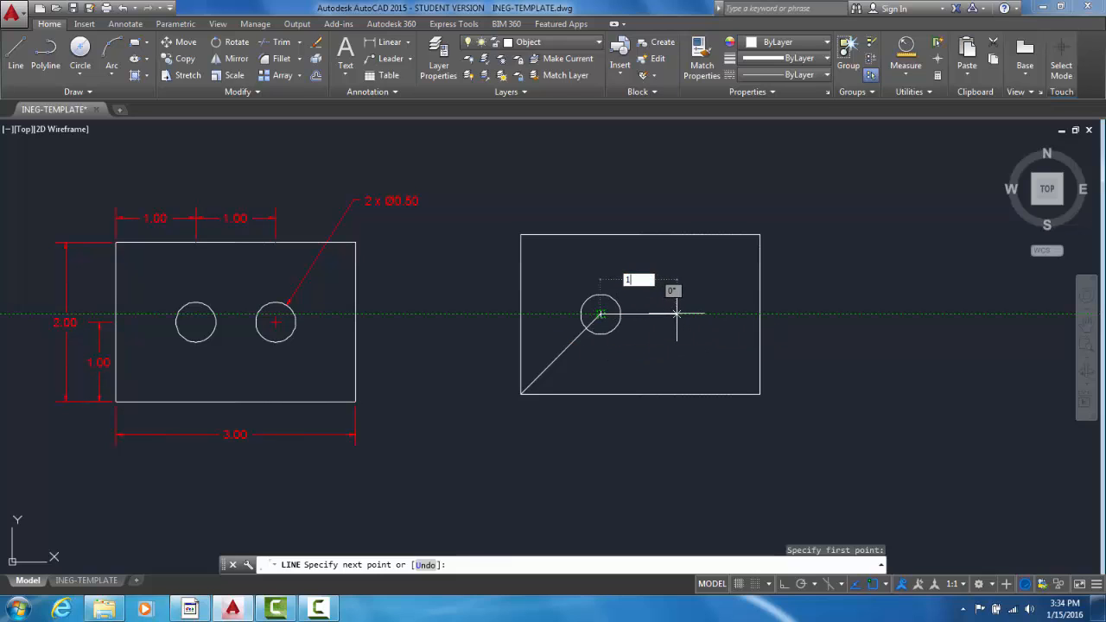
pyautogui.press('Tab')
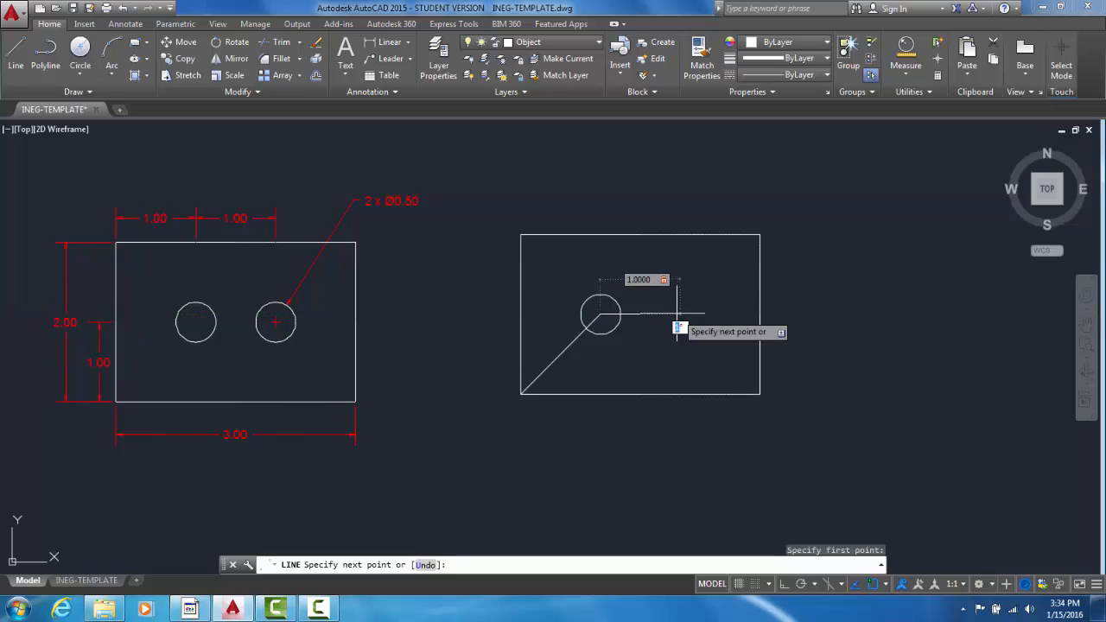
pyautogui.write('0')
pyautogui.press('Return')
pyautogui.press('Return')
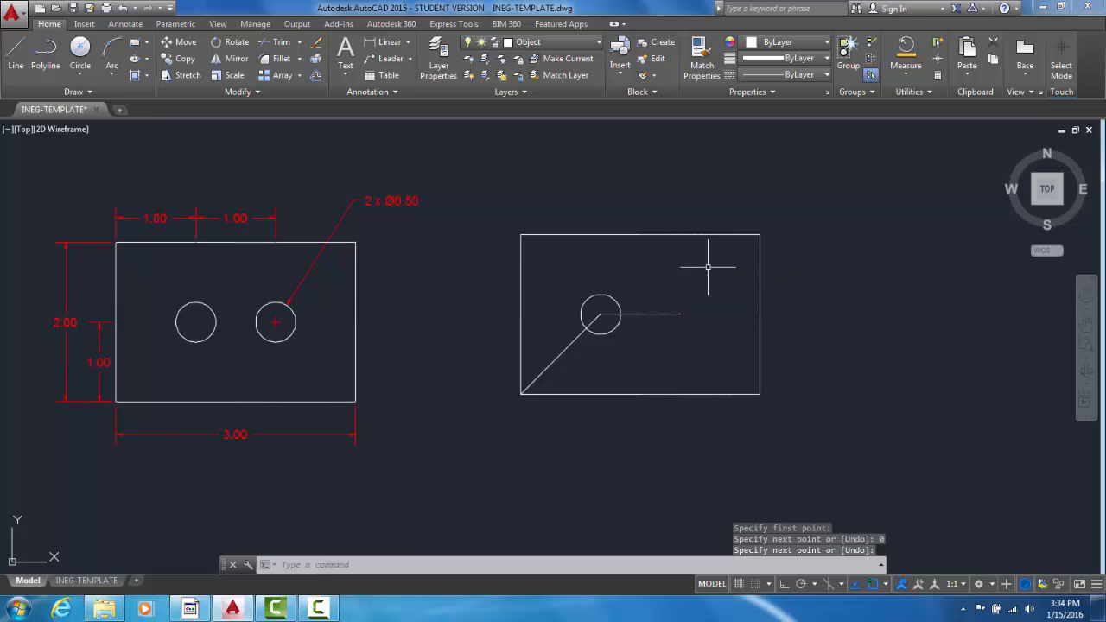
# Draw a second 0.5 diameter circle centred on the free end of the horizontal construction line.
pyautogui.click(79, 48)
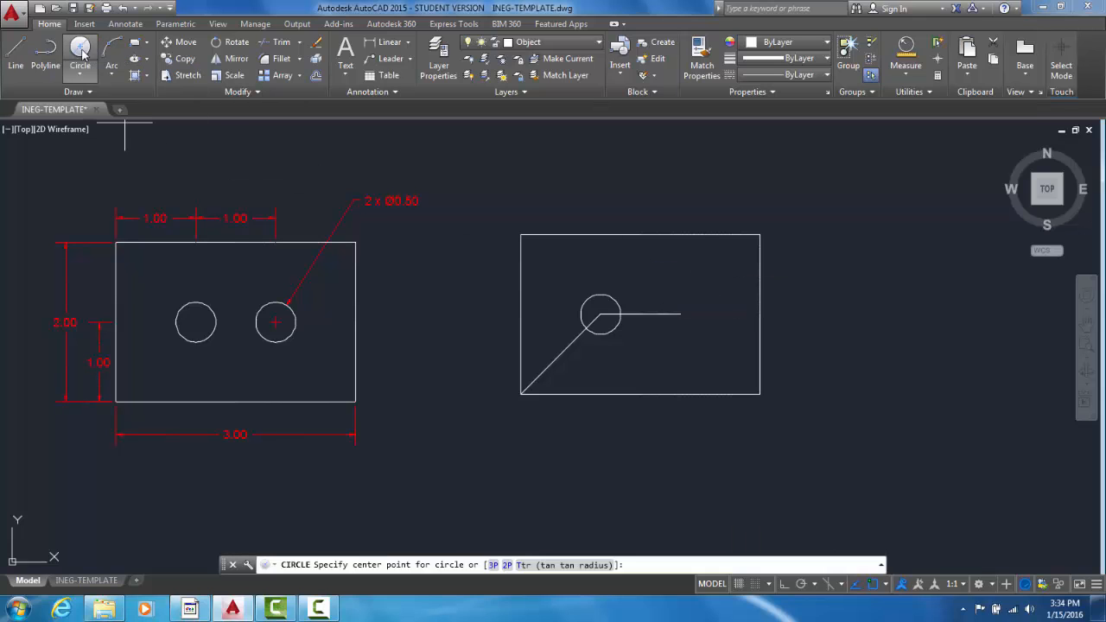
pyautogui.click(680, 314)
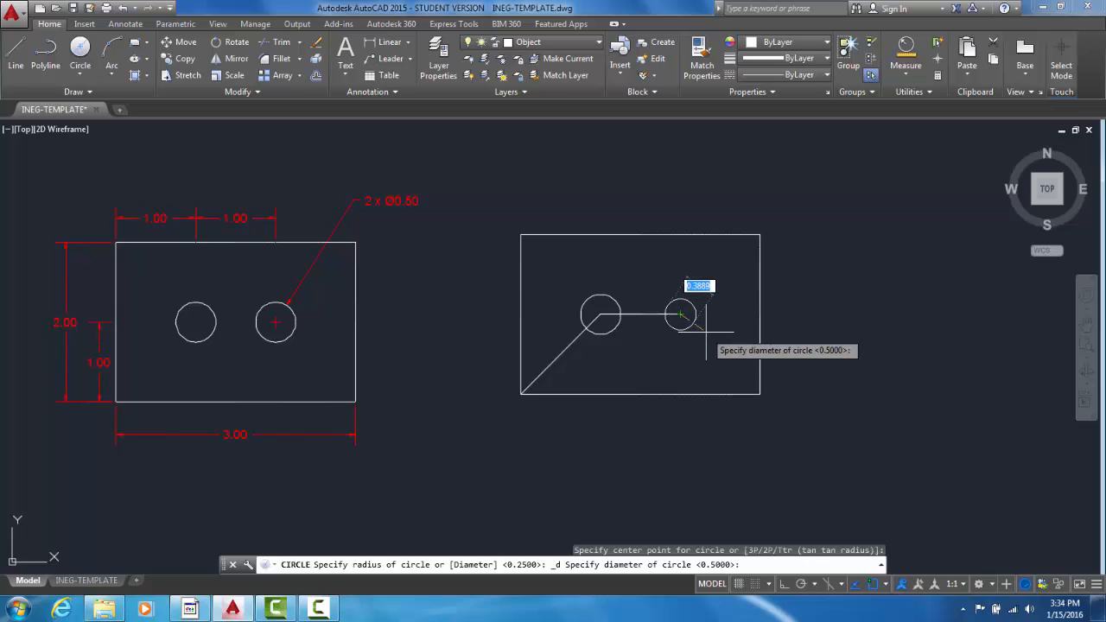
pyautogui.write('.5')
pyautogui.press('Return')
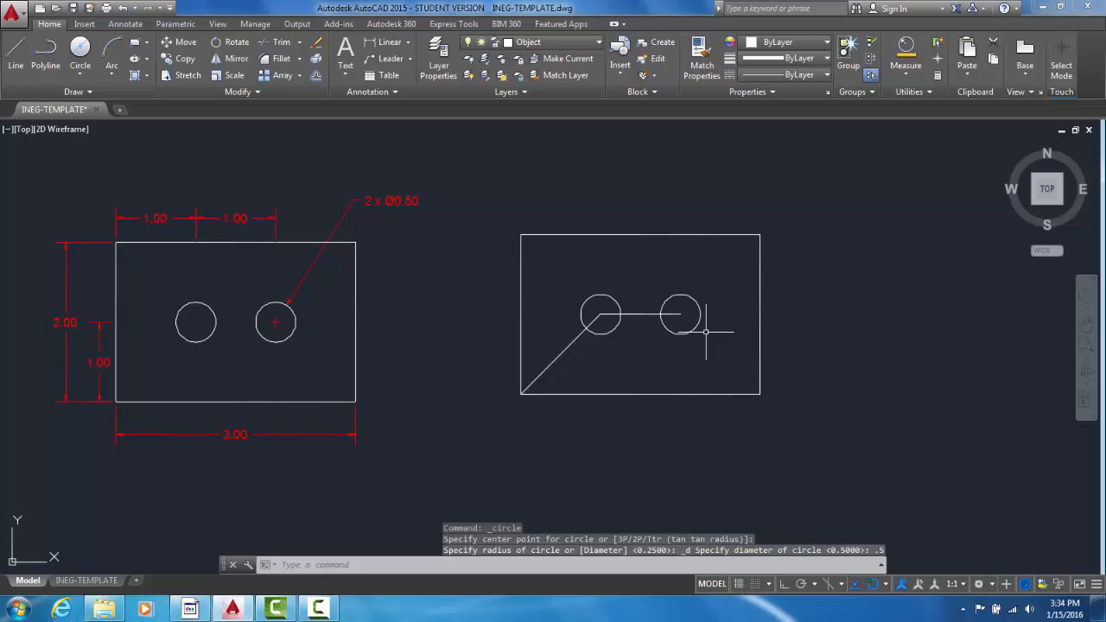
# Delete the horizontal and diagonal construction lines inside the undimensioned plate.
pyautogui.click(640, 313)
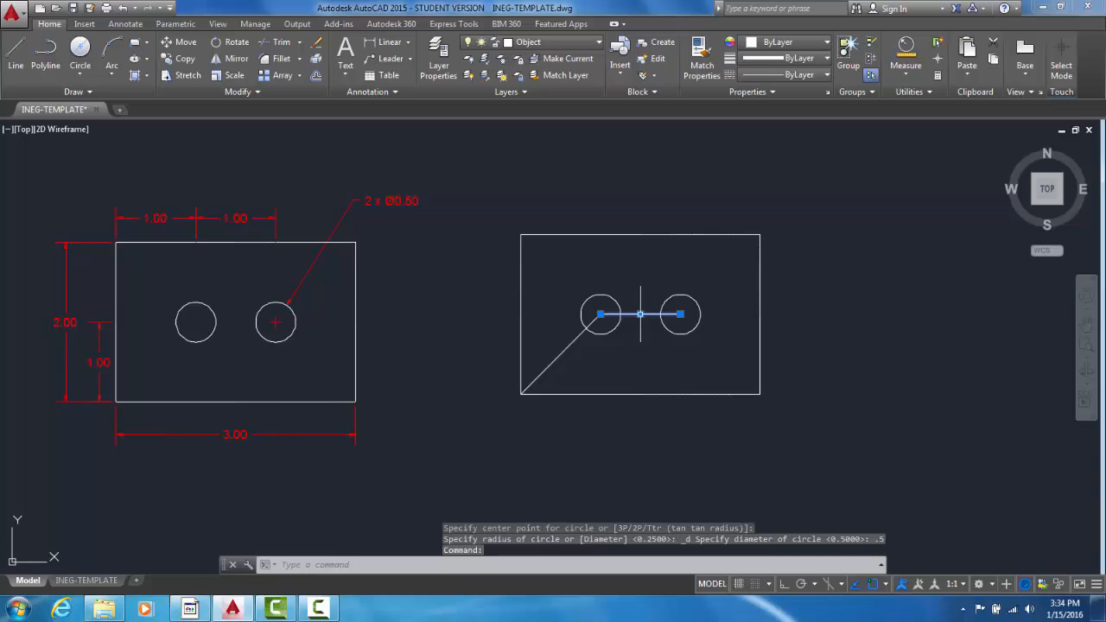
pyautogui.click(563, 350)
pyautogui.press('Delete')
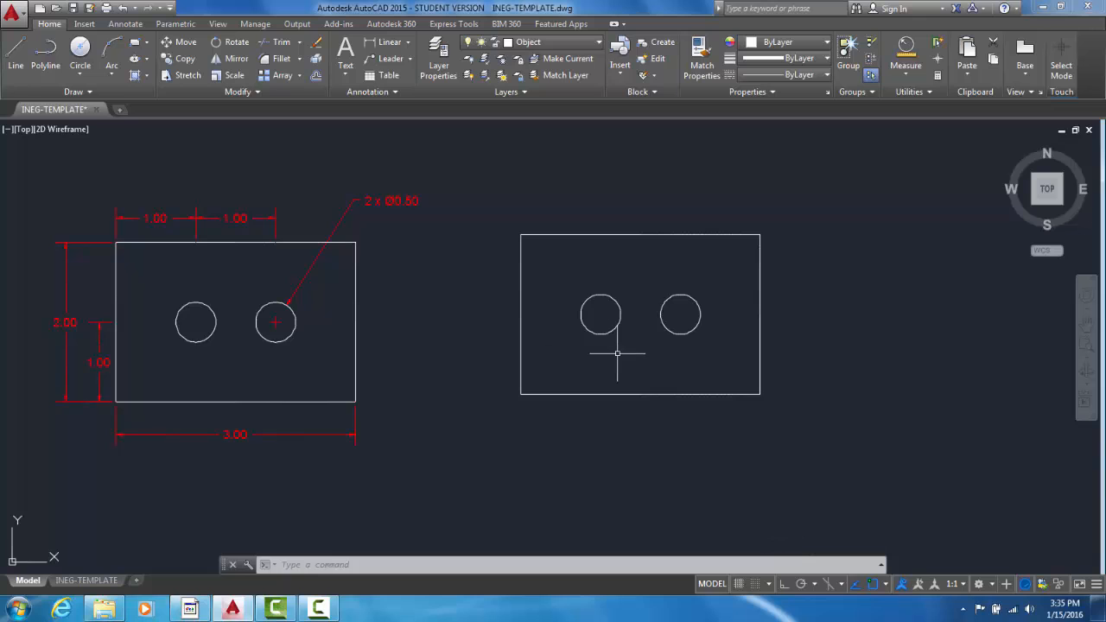
# Erase the whole undimensioned plate, including its outline and both circles.
pyautogui.click(489, 212)
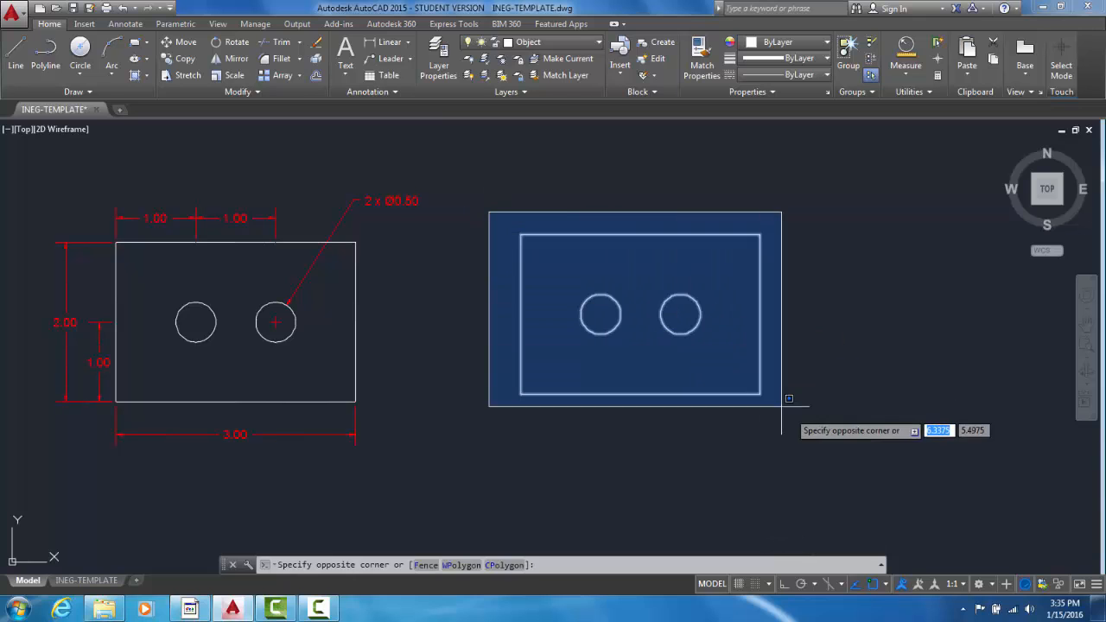
pyautogui.click(824, 463)
pyautogui.press('Delete')
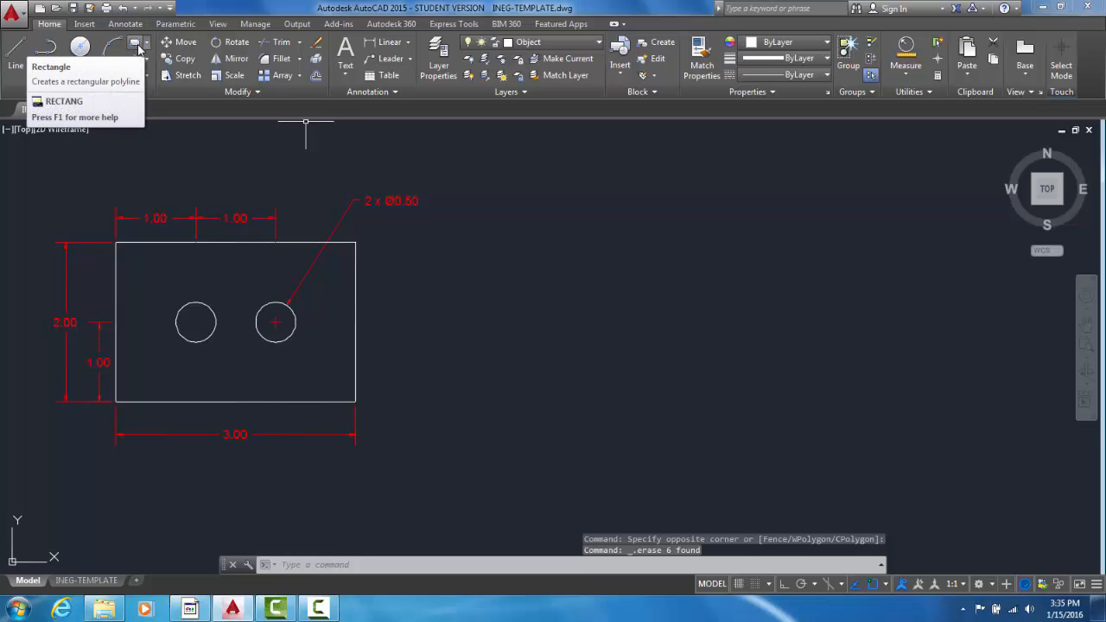
# Draw a rectangle 3 units wide and 2 units high in the empty space beside the dimensioned plate.
pyautogui.click(136, 46)
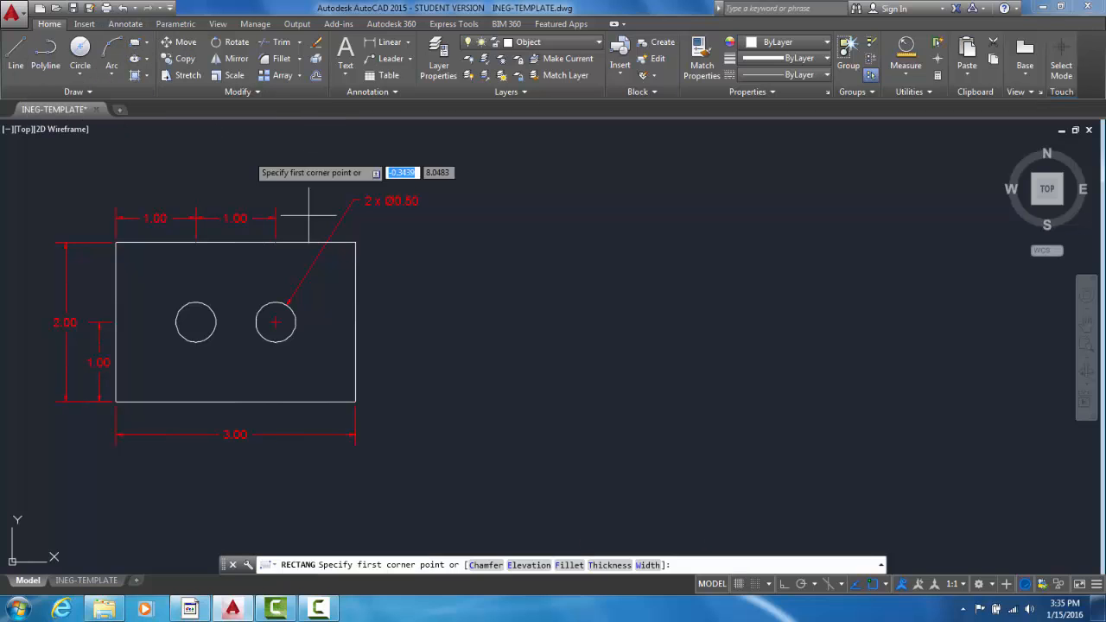
pyautogui.click(519, 412)
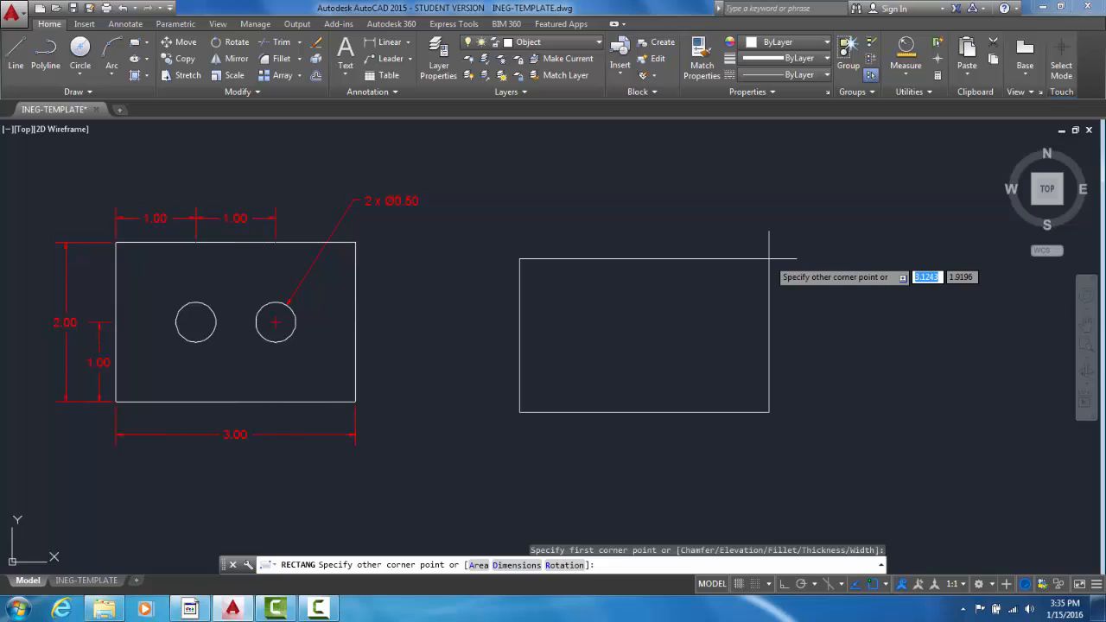
pyautogui.write('3')
pyautogui.press('Tab')
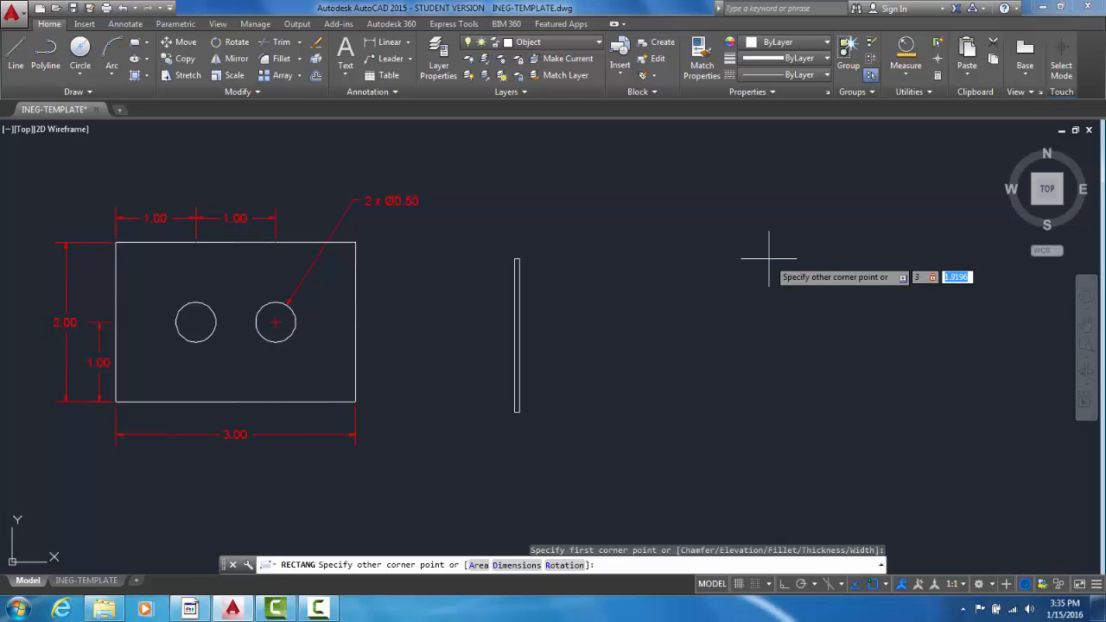
pyautogui.write('2')
pyautogui.press('Return')
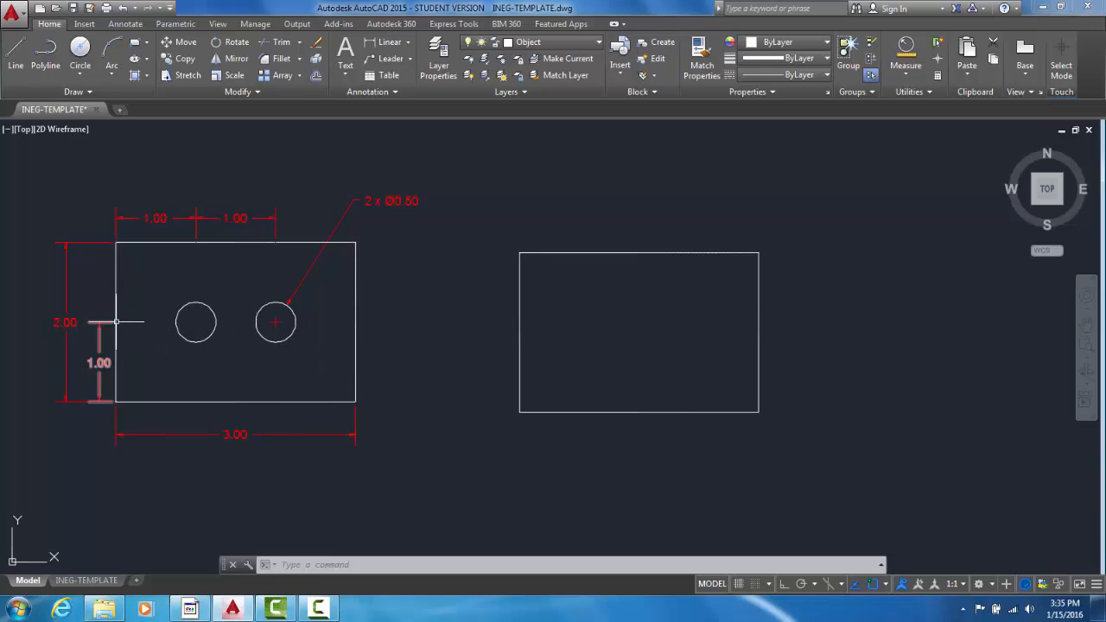
# Draw a construction line 1 unit long at 0° from the midpoint of the new rectangle's left edge, using a Midpoint snap override.
pyautogui.moveTo(117, 321)
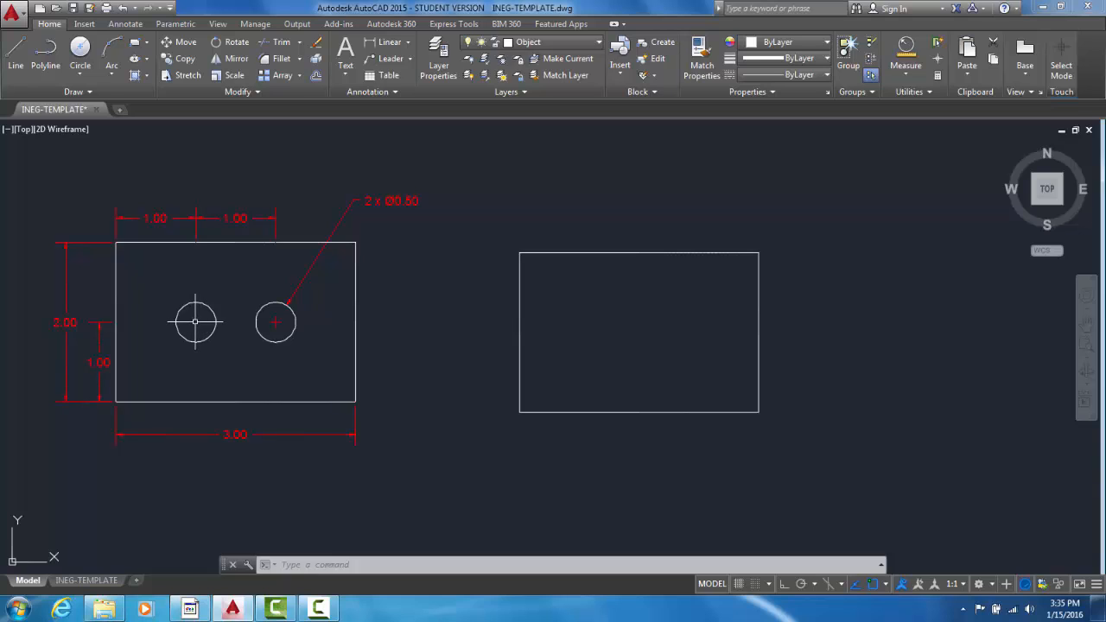
pyautogui.click(16, 65)
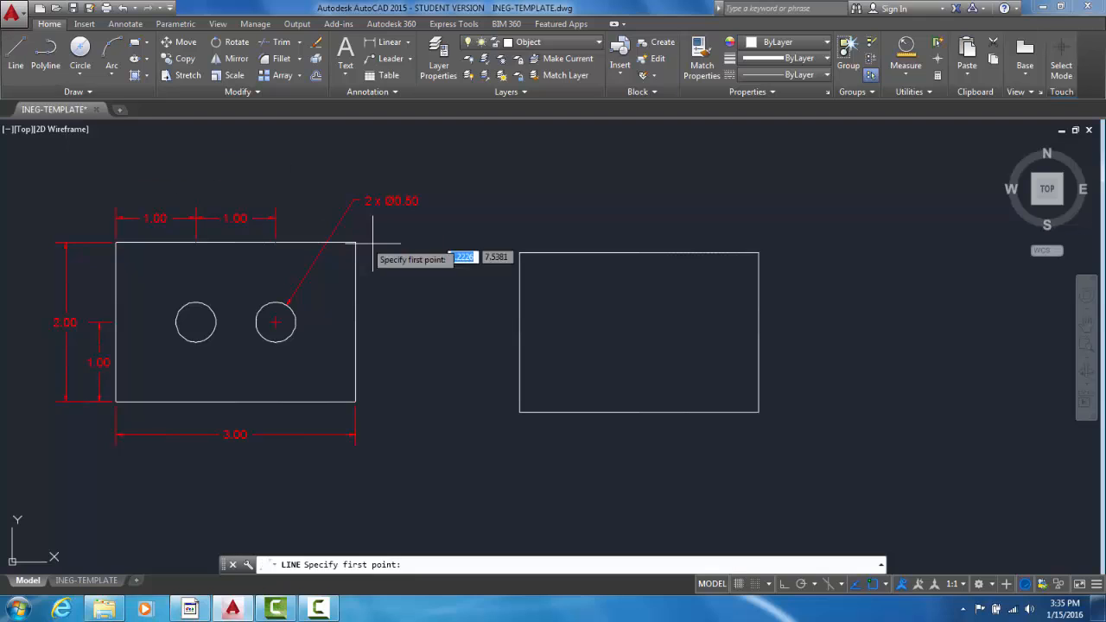
pyautogui.rightClick(511, 328)
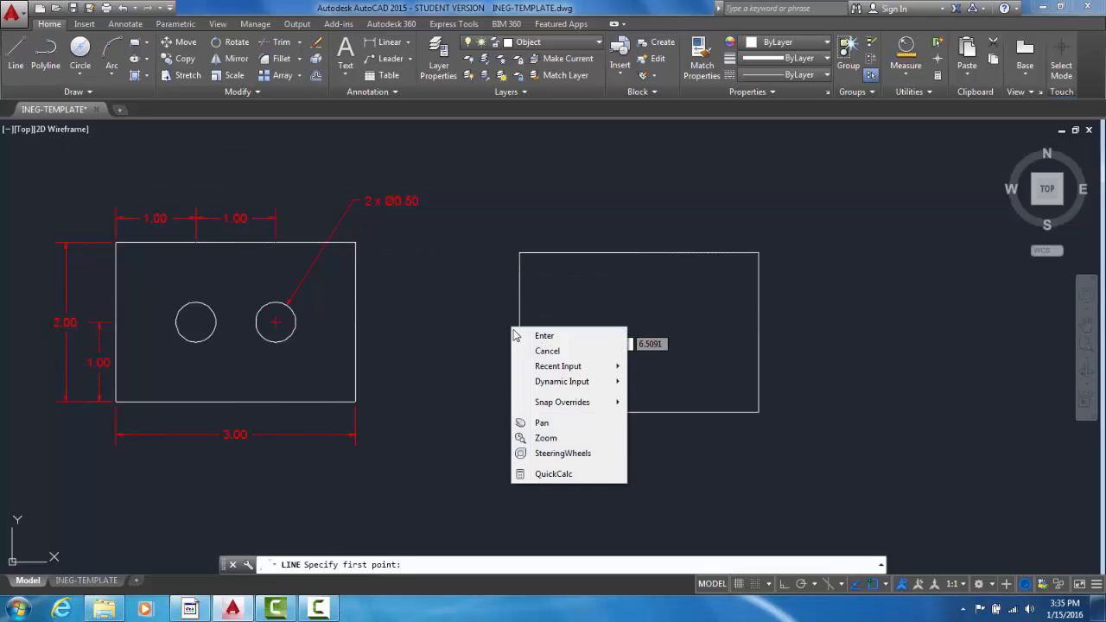
pyautogui.moveTo(547, 404)
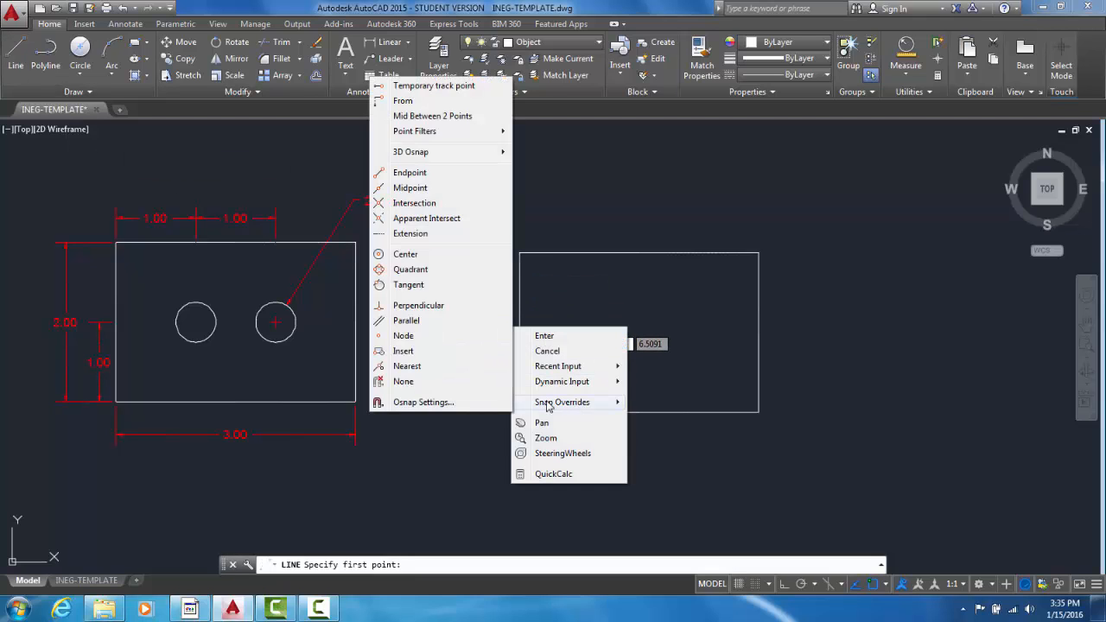
pyautogui.click(411, 188)
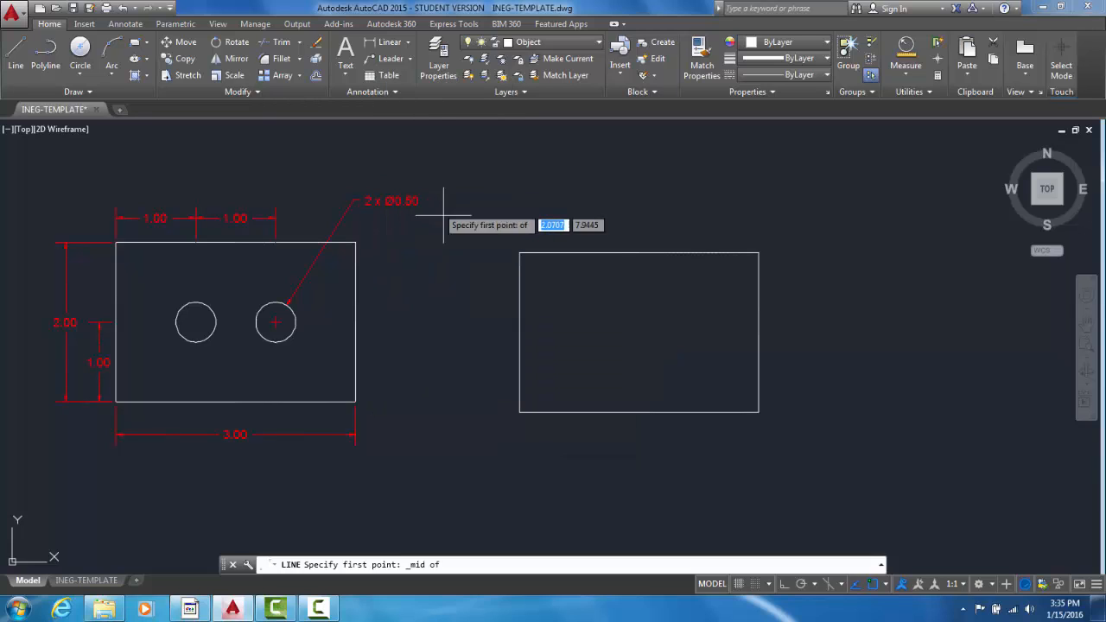
pyautogui.click(518, 332)
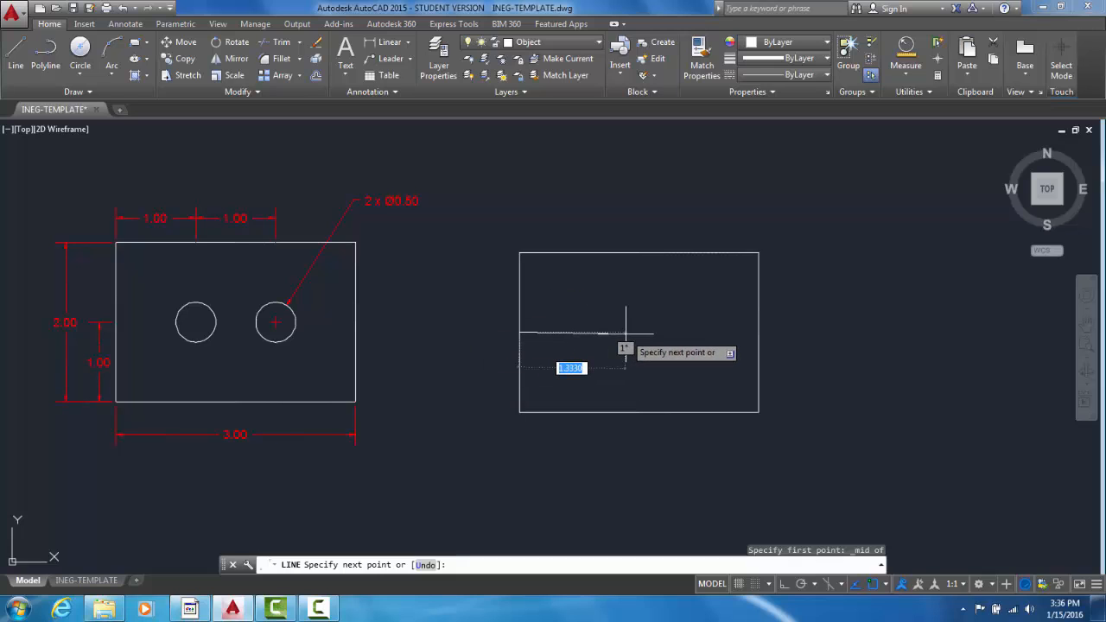
pyautogui.write('1')
pyautogui.press('Tab')
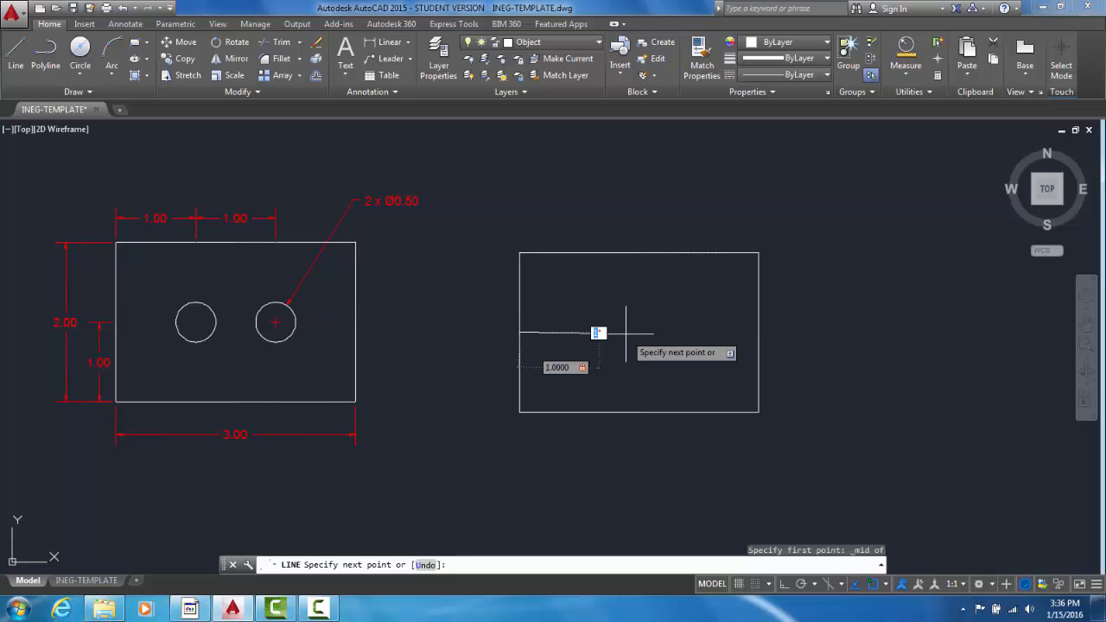
pyautogui.write('0')
pyautogui.press('Return')
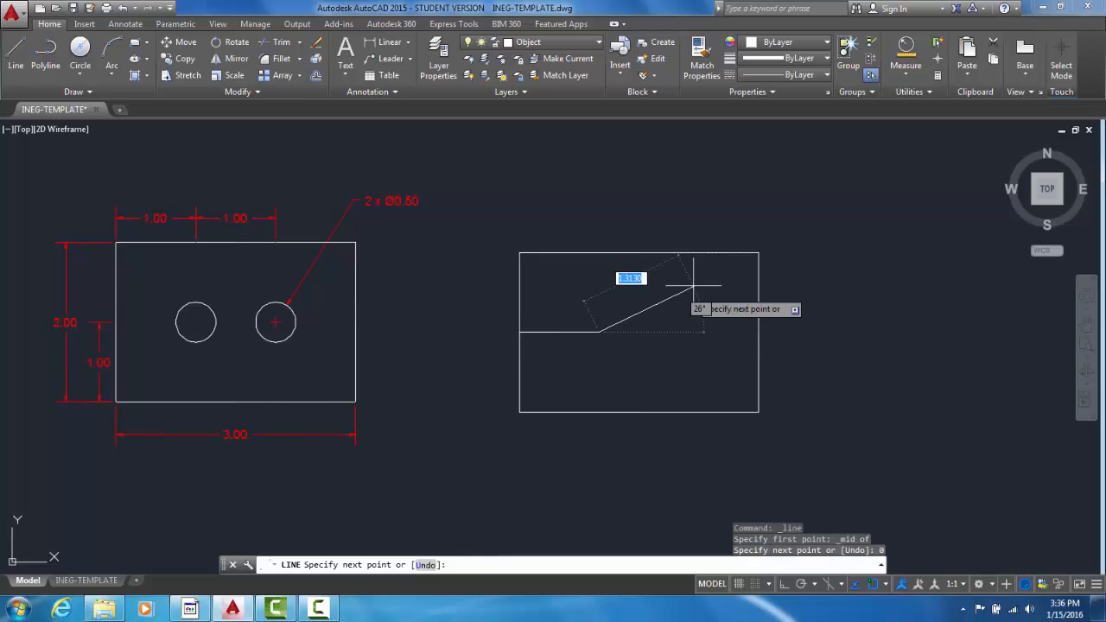
pyautogui.press('Return')
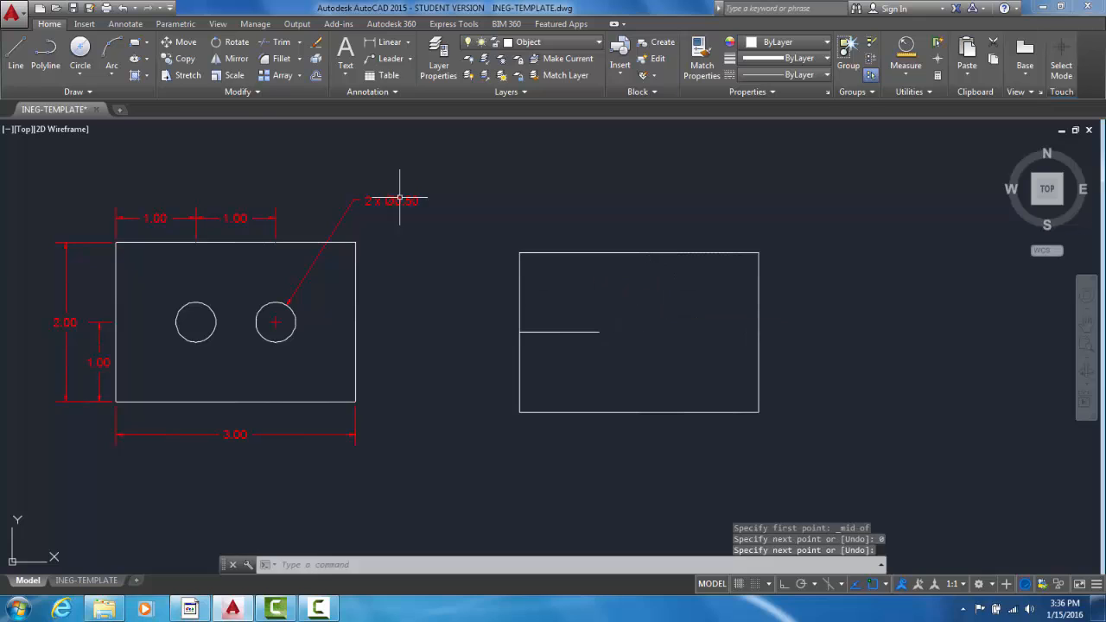
# Draw a 0.5 diameter circle centered on the inner end of the construction line in the new rectangle.
pyautogui.click(82, 50)
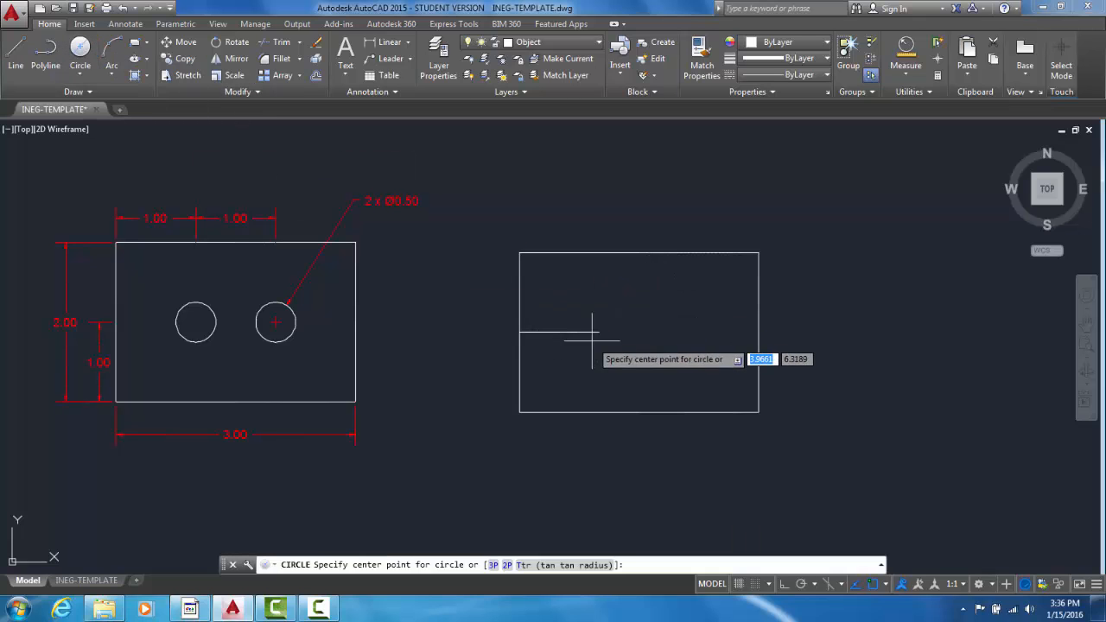
pyautogui.click(599, 332)
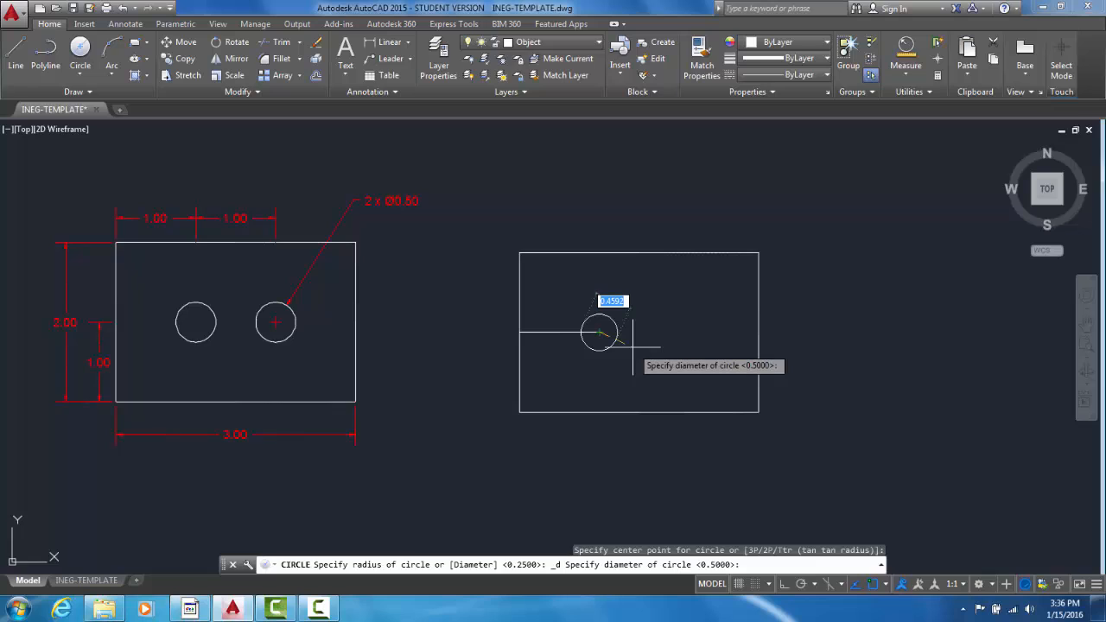
pyautogui.write('.5')
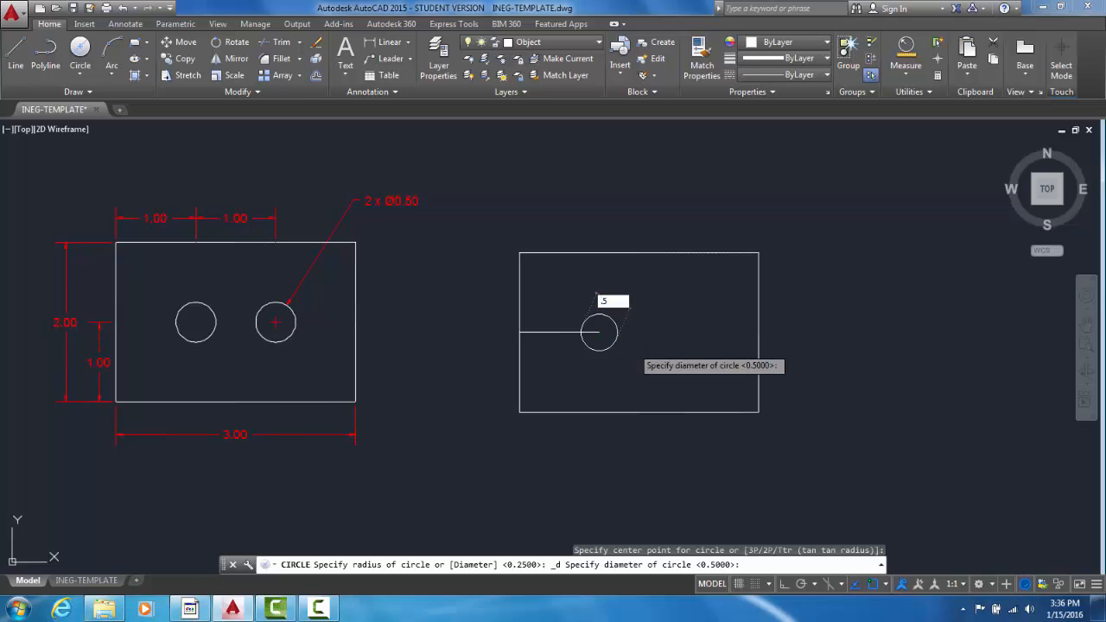
pyautogui.press('Return')
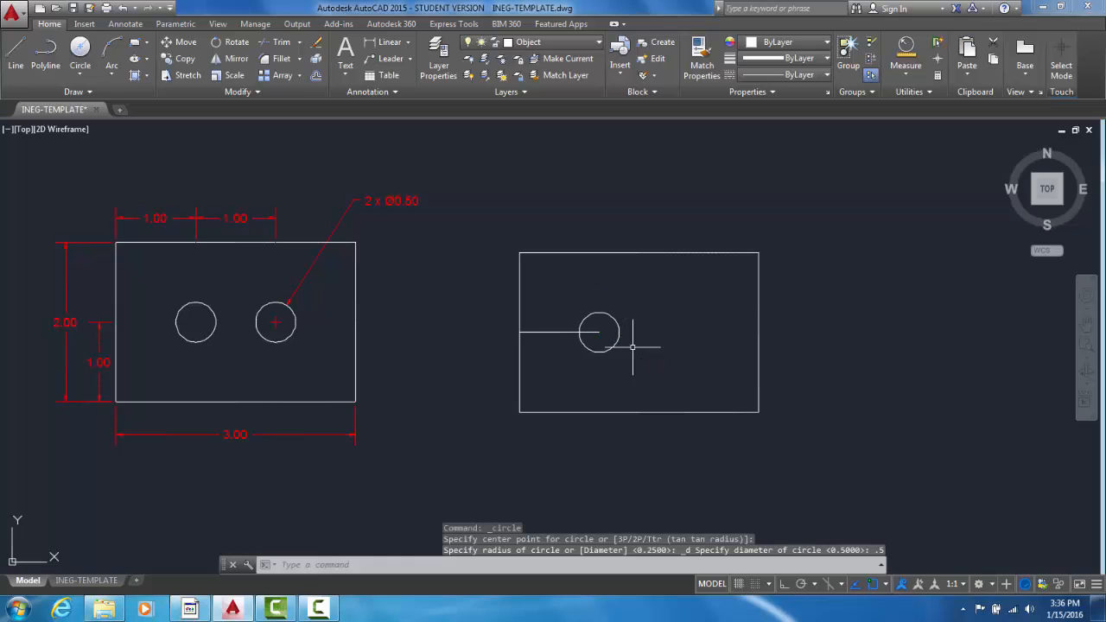
# Draw a horizontal construction line 1 unit long from the new circle's center toward the rectangle's right edge.
pyautogui.click(18, 59)
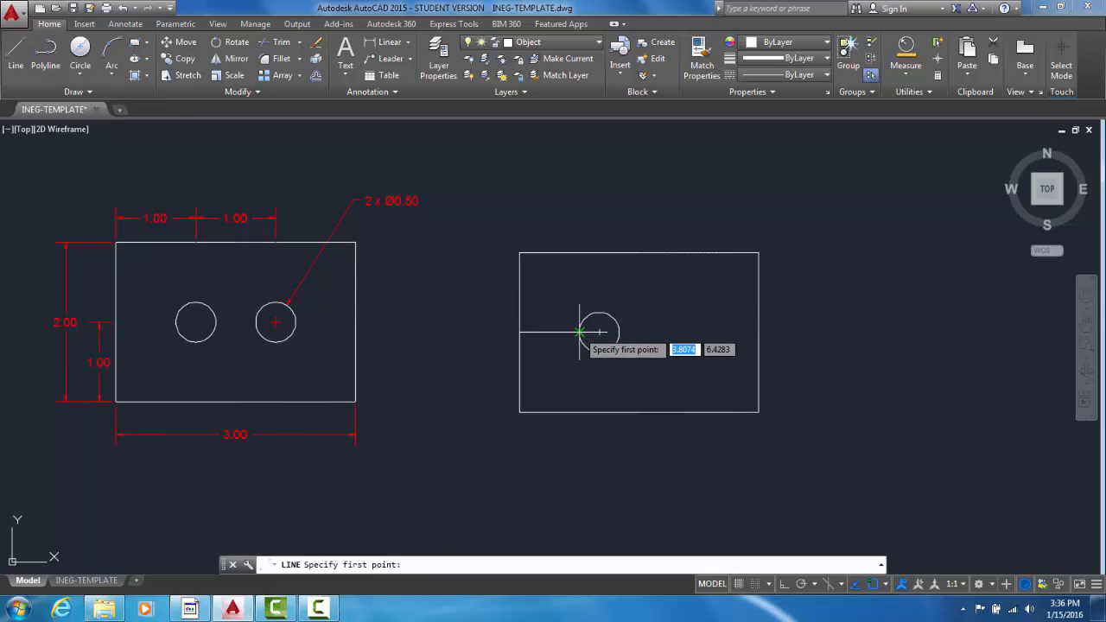
pyautogui.click(599, 332)
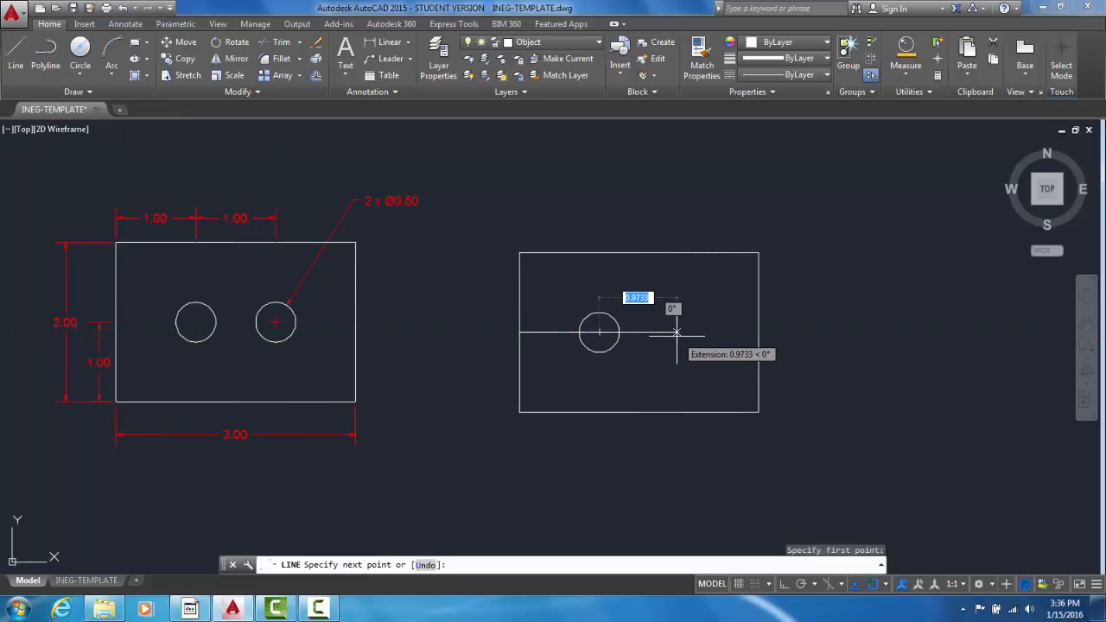
pyautogui.write('1')
pyautogui.press('Tab')
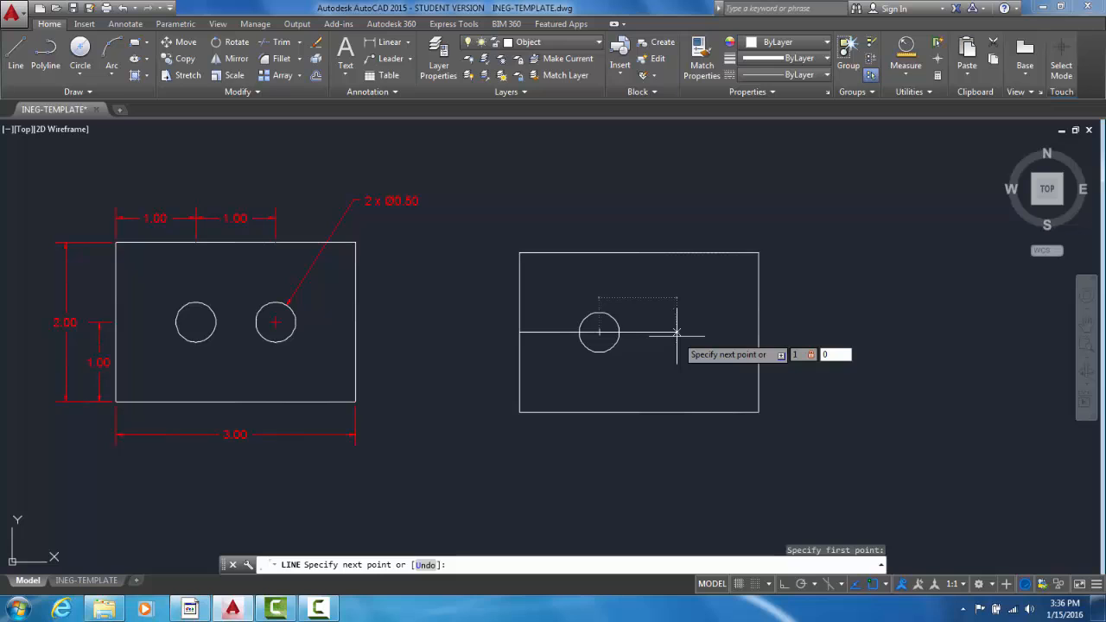
pyautogui.press('Return')
pyautogui.press('Return')
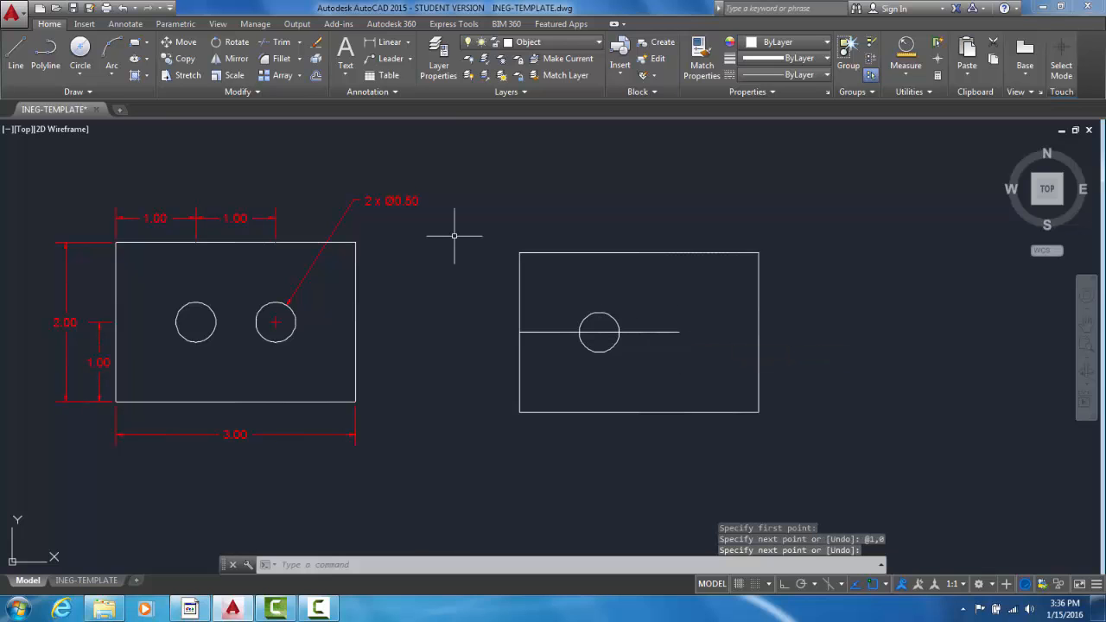
# Draw a second 0.5 diameter circle centered on the free end of the second construction line.
pyautogui.click(79, 52)
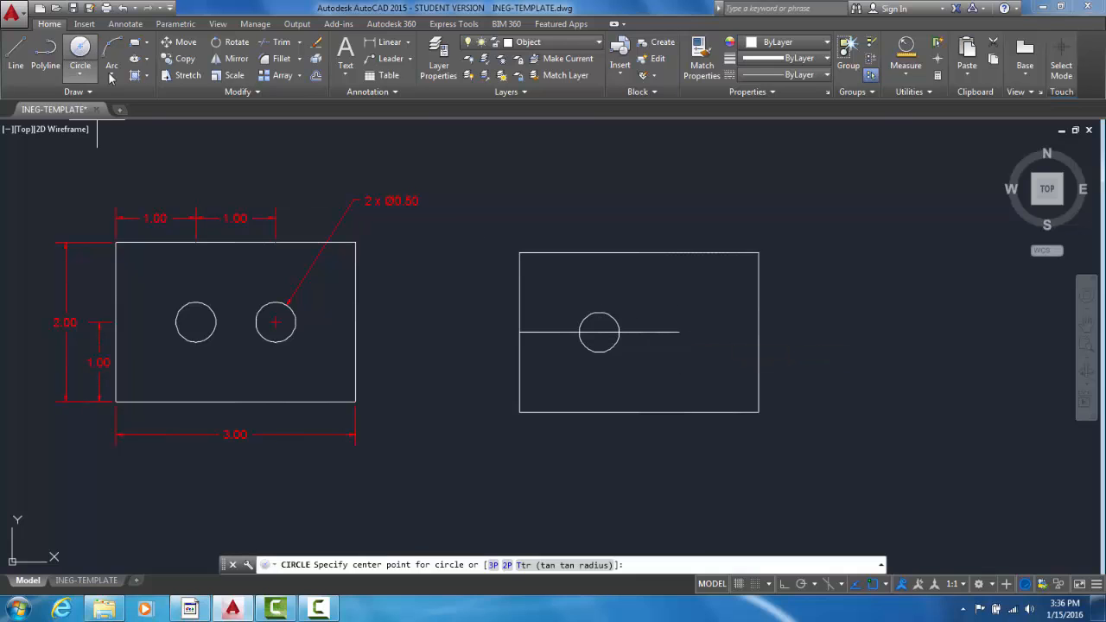
pyautogui.click(679, 332)
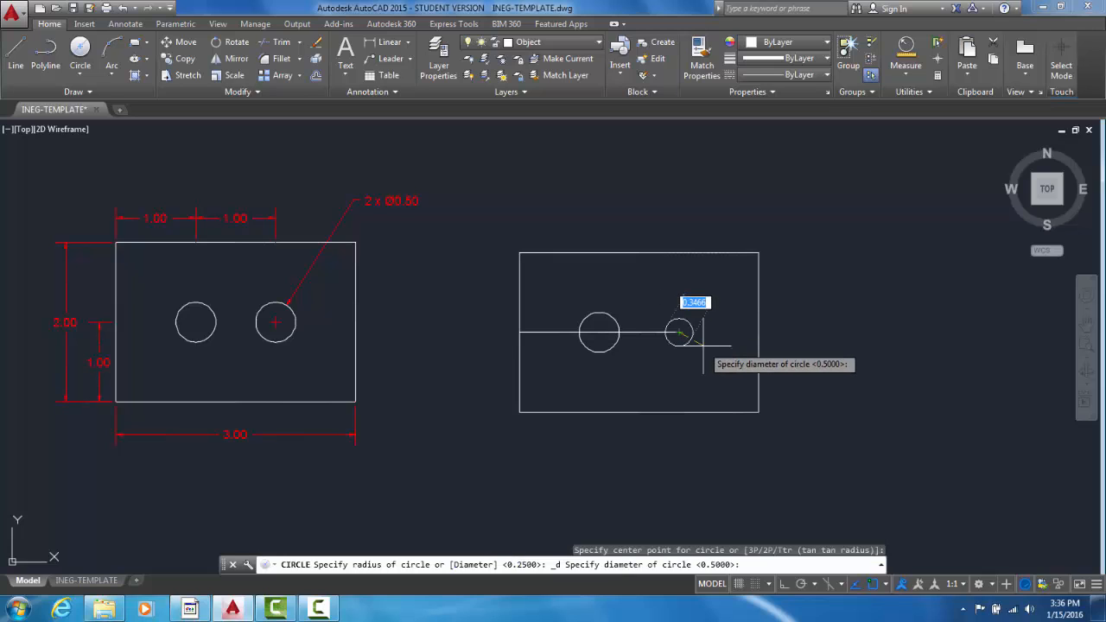
pyautogui.write('.5')
pyautogui.press('Return')
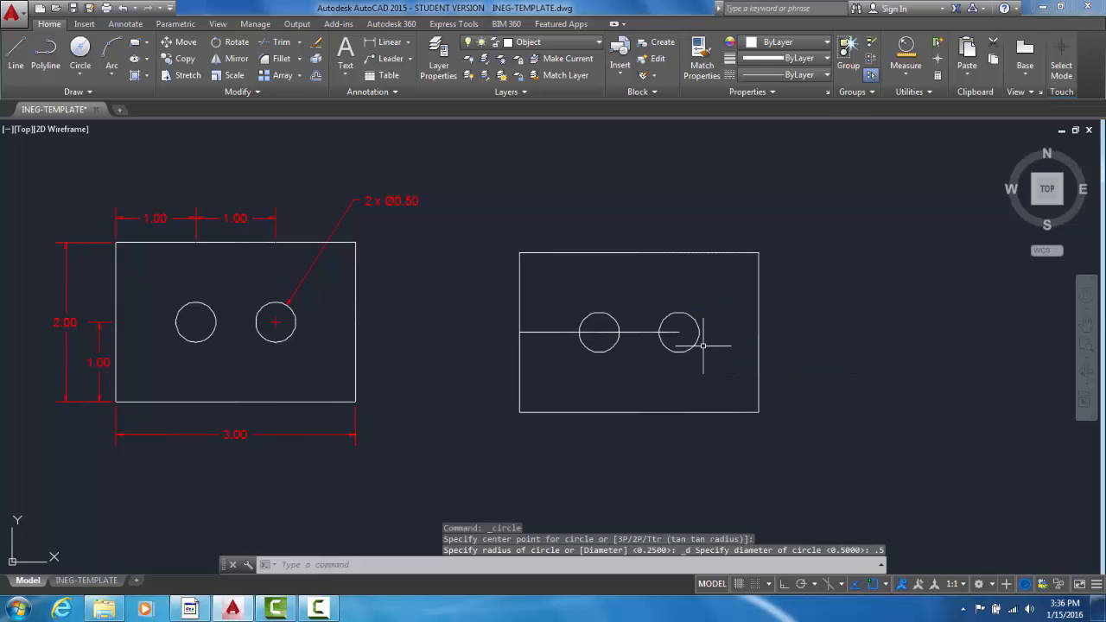
# Delete both horizontal construction lines inside the new plate, keeping the two circles.
pyautogui.click(644, 332)
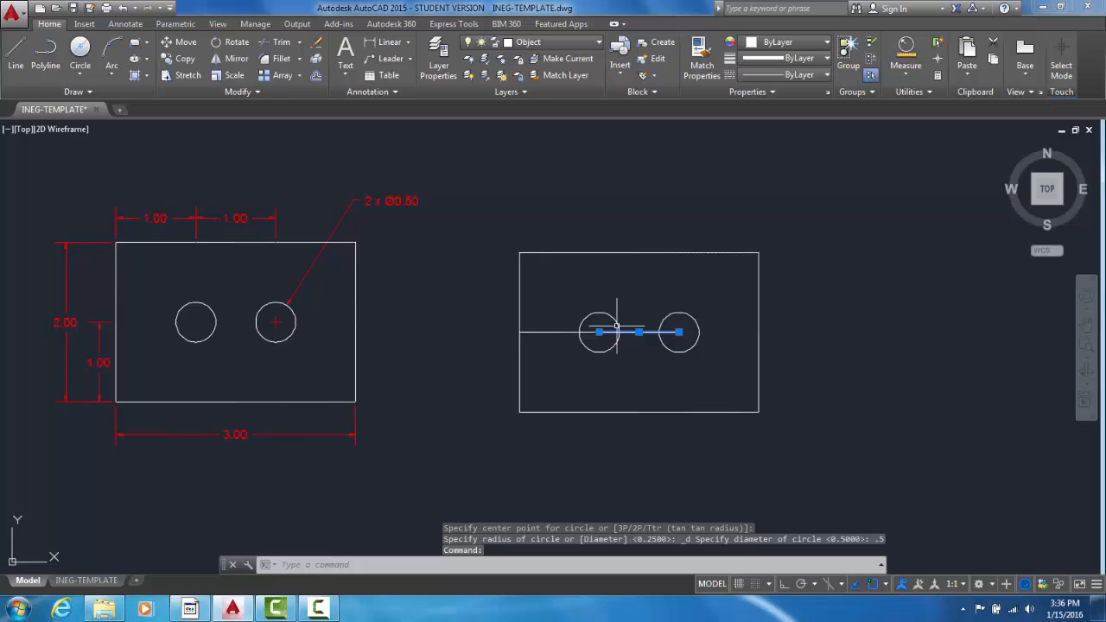
pyautogui.click(555, 329)
pyautogui.click(549, 342)
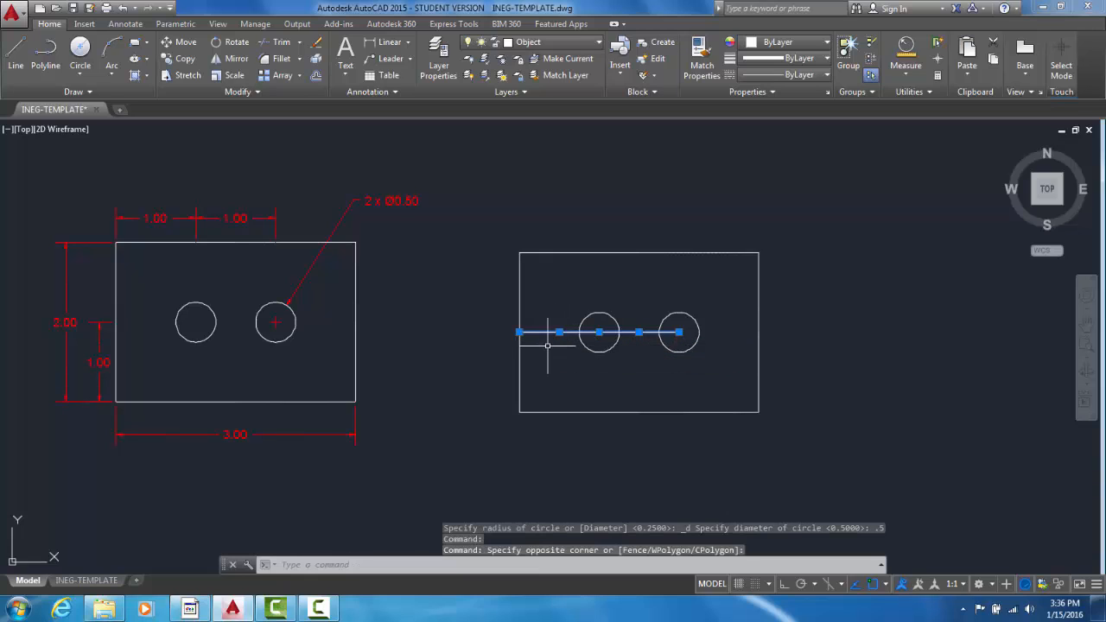
pyautogui.press('Delete')
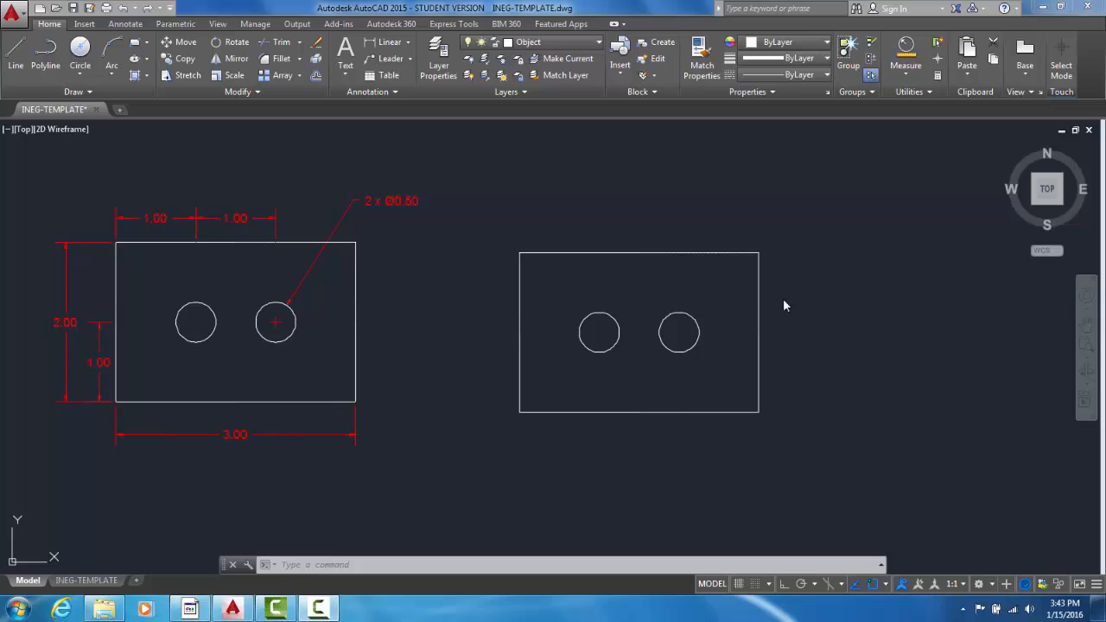
# Measure the distance from the new plate's lower-left corner to its upper-right corner to check its width and height.
pyautogui.click(906, 78)
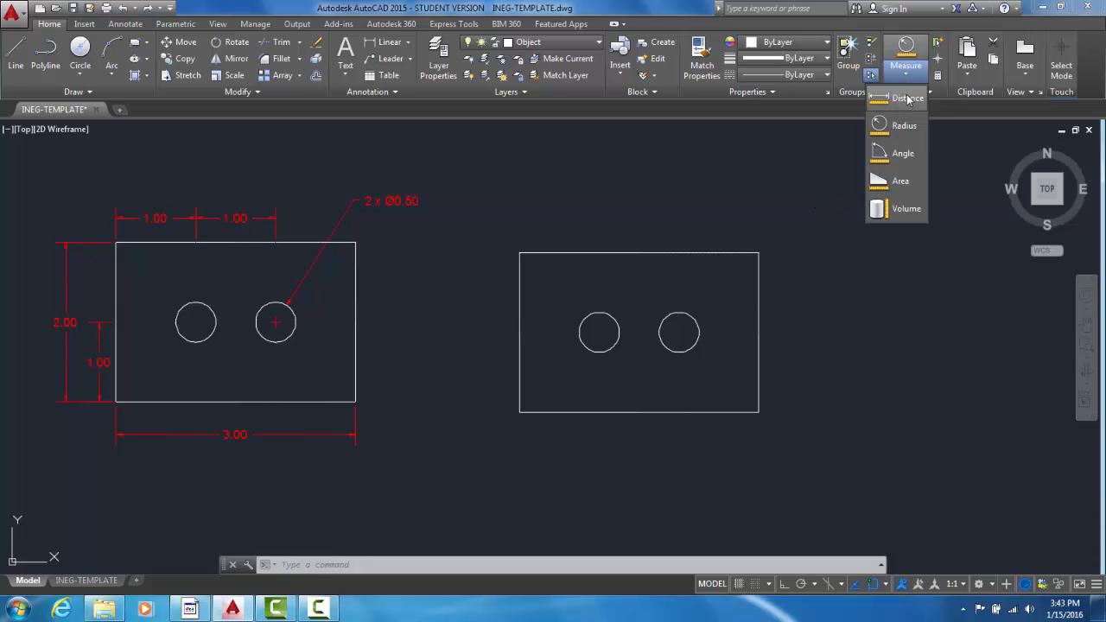
pyautogui.click(895, 97)
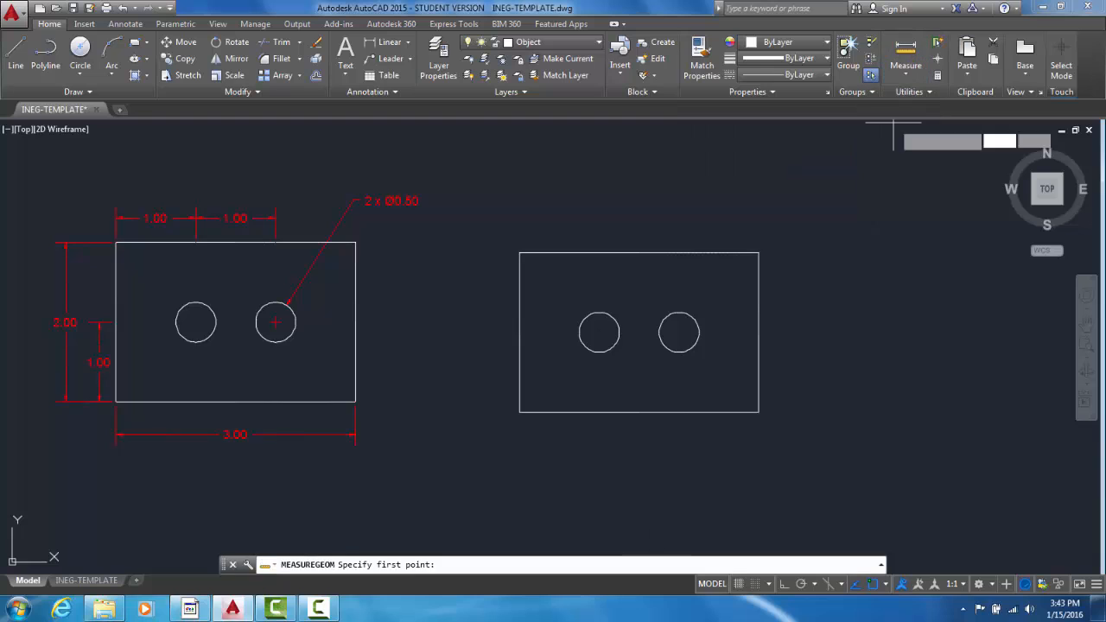
pyautogui.click(519, 412)
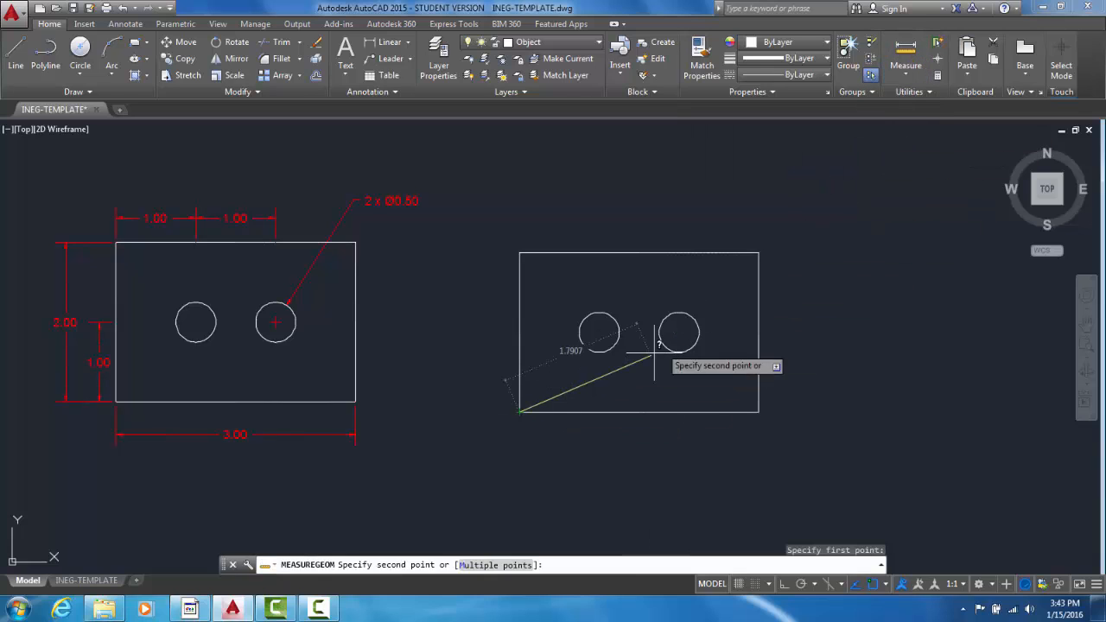
pyautogui.click(758, 253)
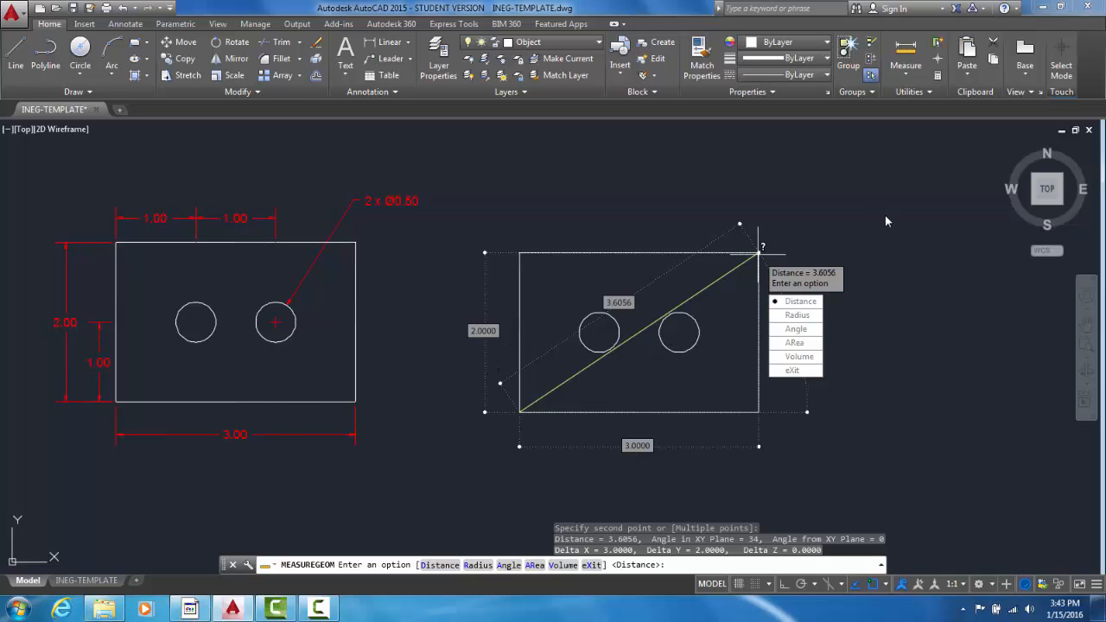
pyautogui.press('Escape')
# Measure the distance from the new plate's lower-left corner to the left hole's center.
pyautogui.click(906, 52)
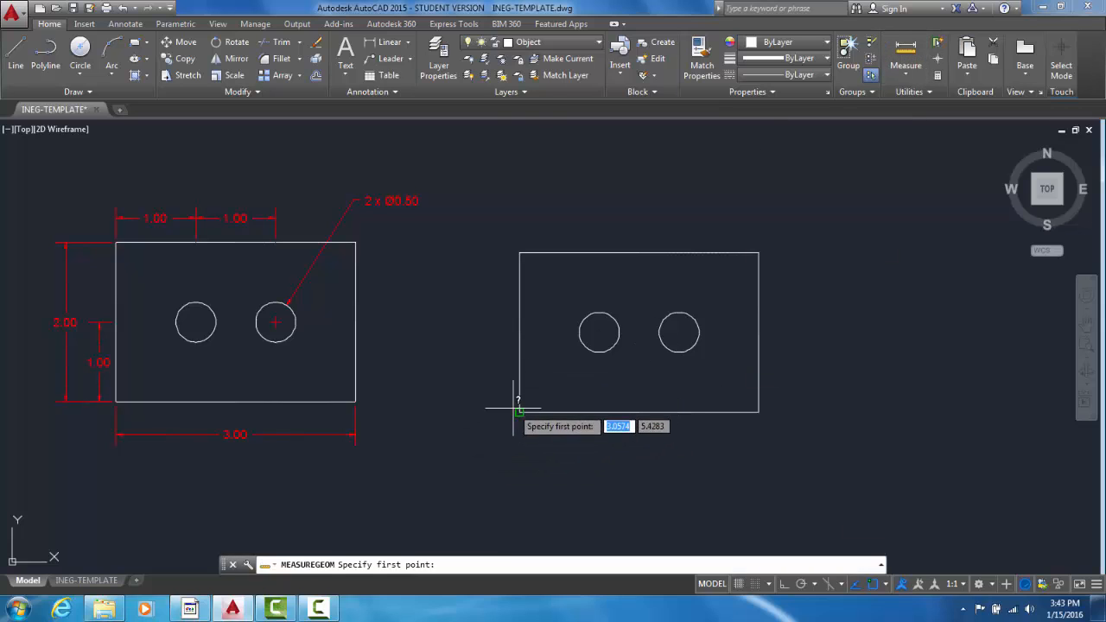
pyautogui.click(519, 411)
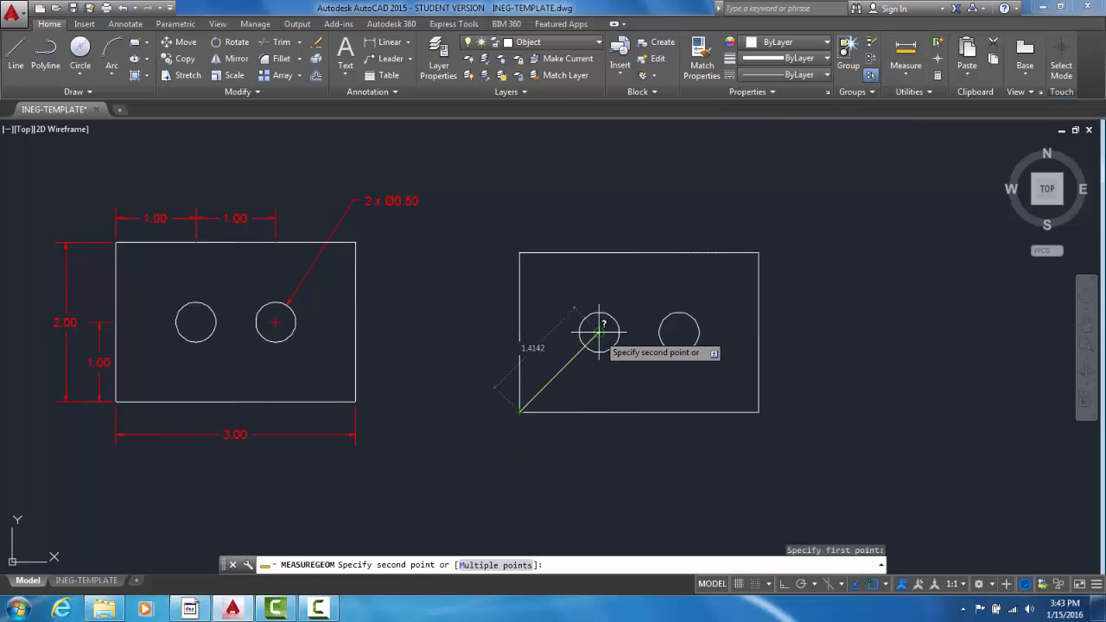
pyautogui.click(599, 331)
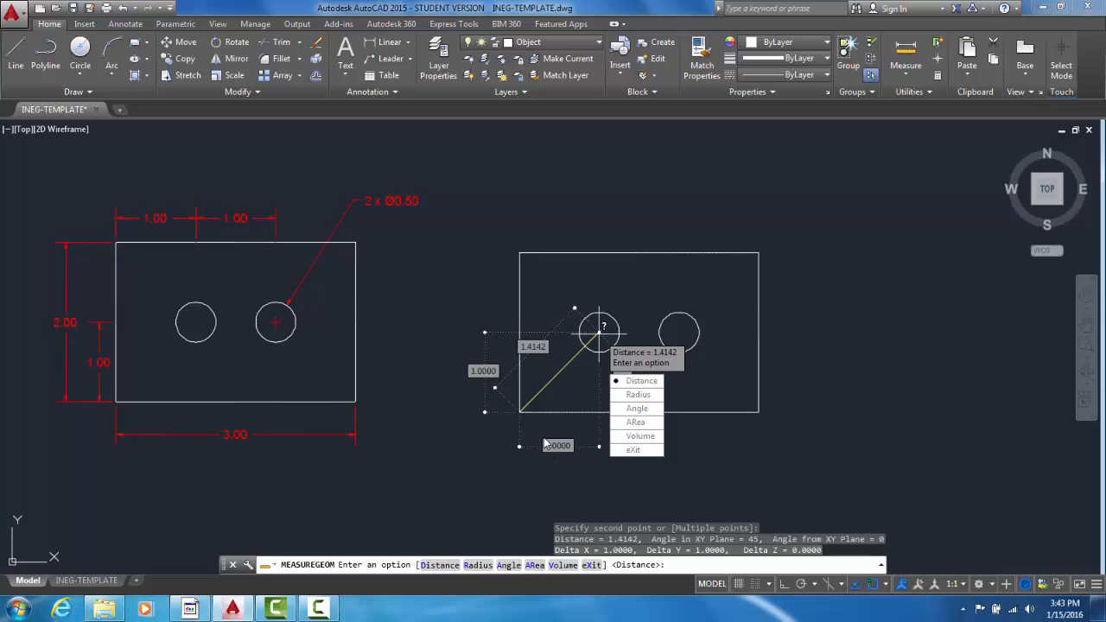
pyautogui.press('Return')
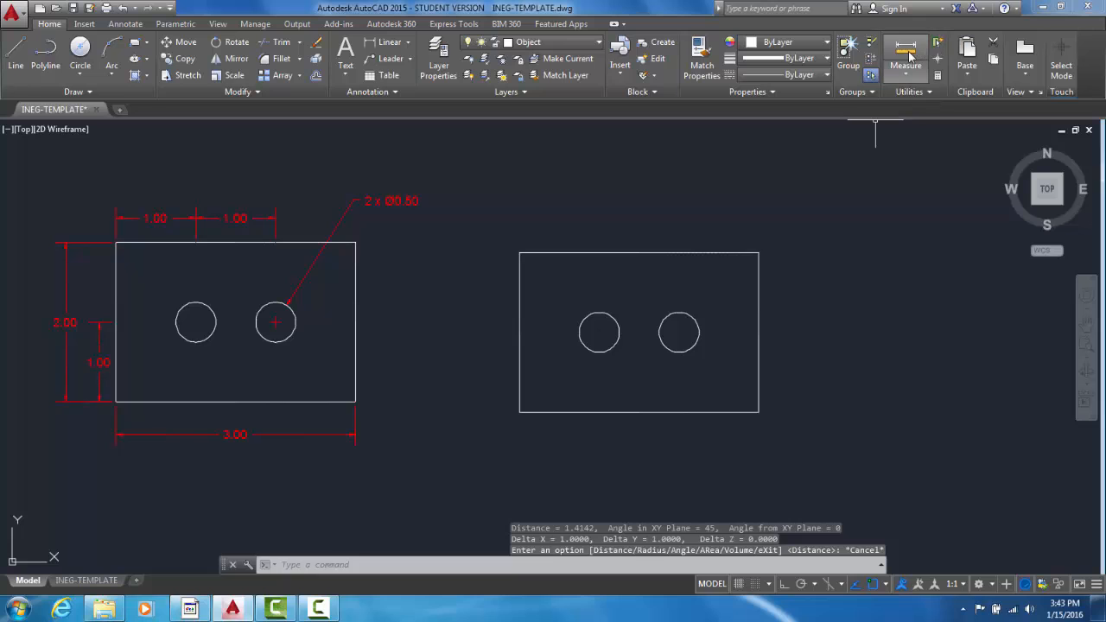
# Measure the distance between the new plate's two hole centers and select the right hole to check its diameter.
pyautogui.click(599, 332)
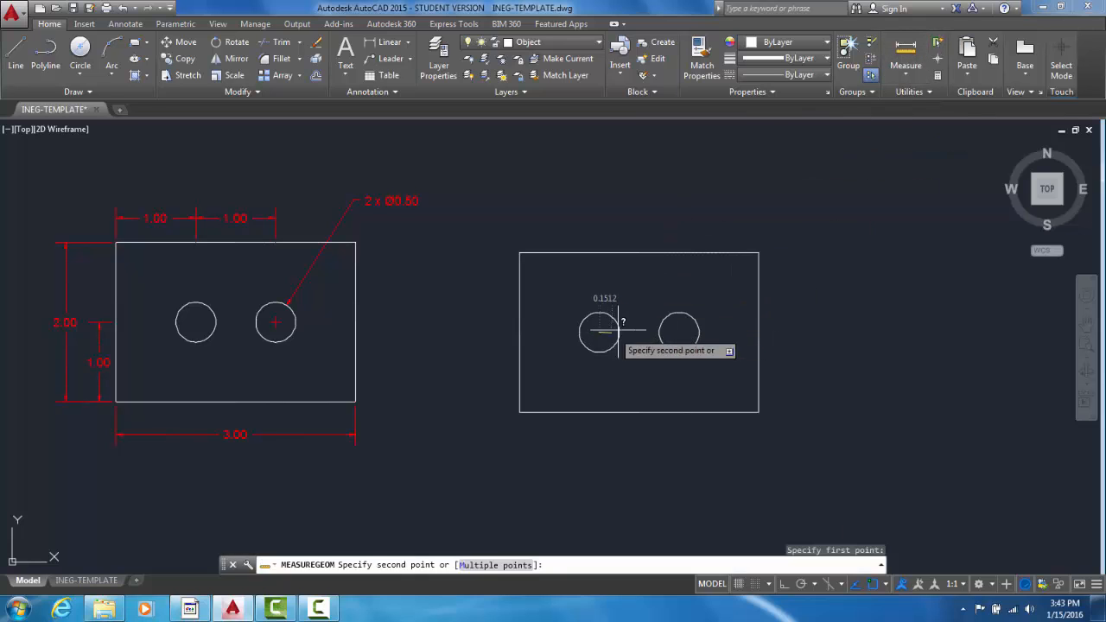
pyautogui.click(679, 331)
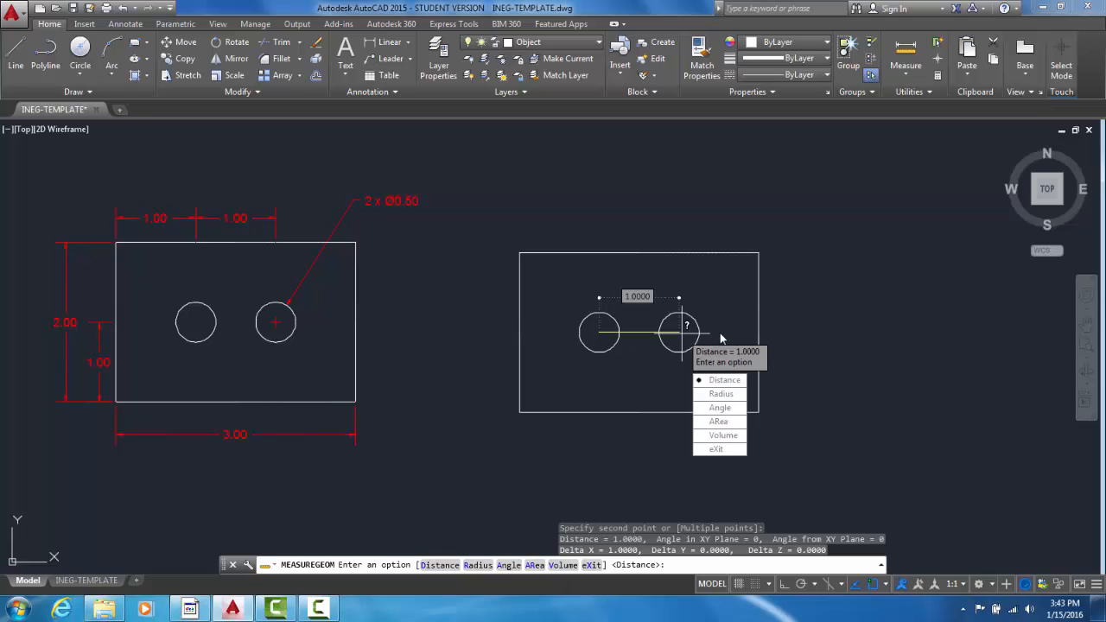
pyautogui.press('Escape')
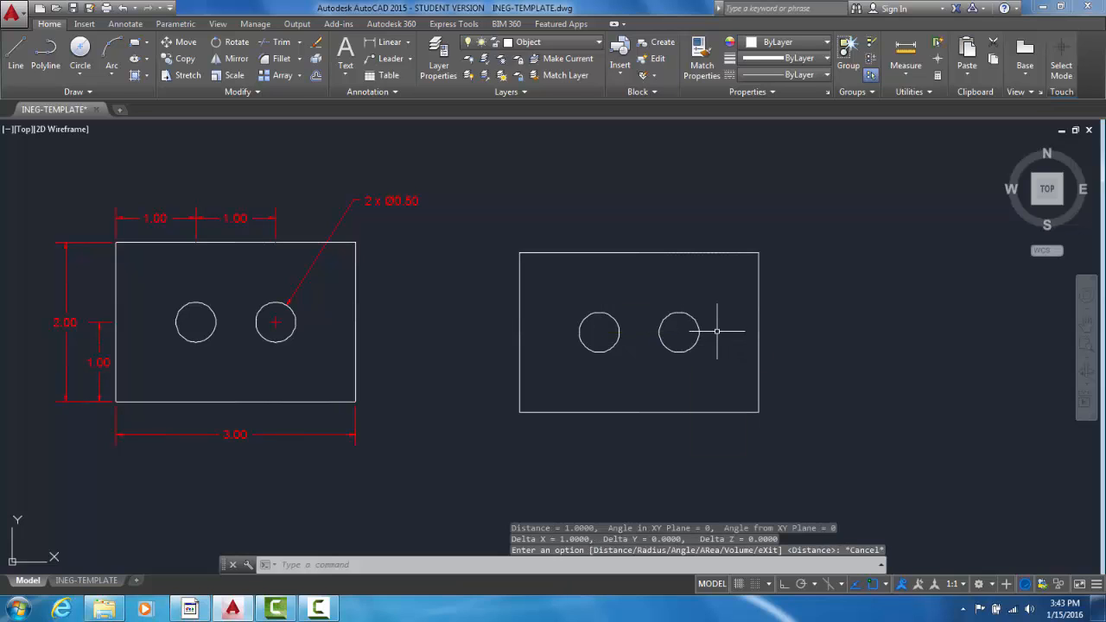
pyautogui.click(698, 326)
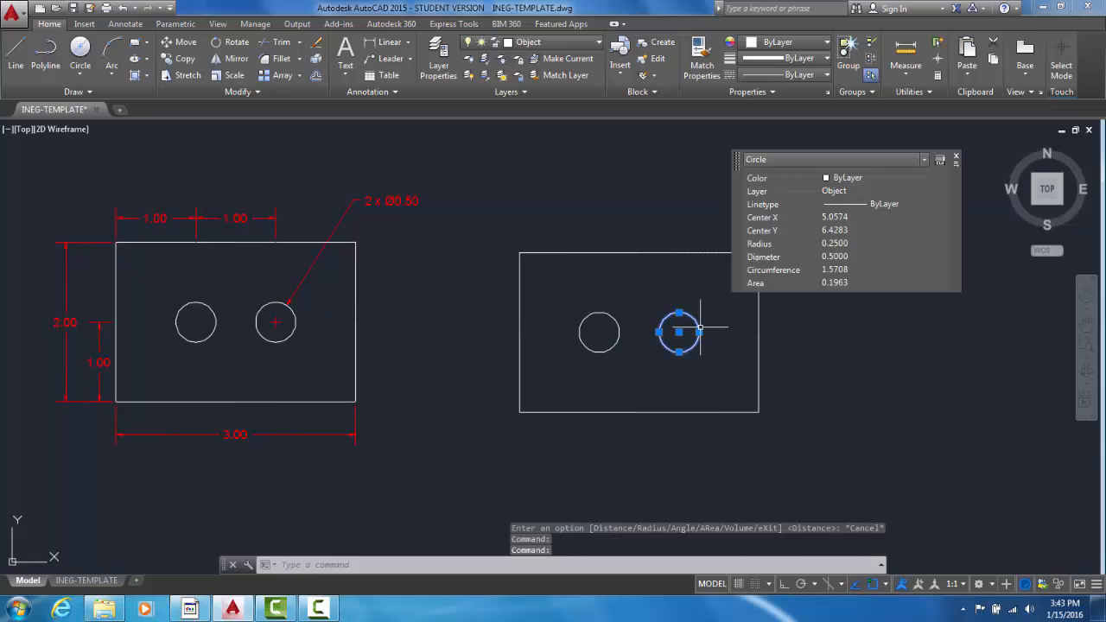